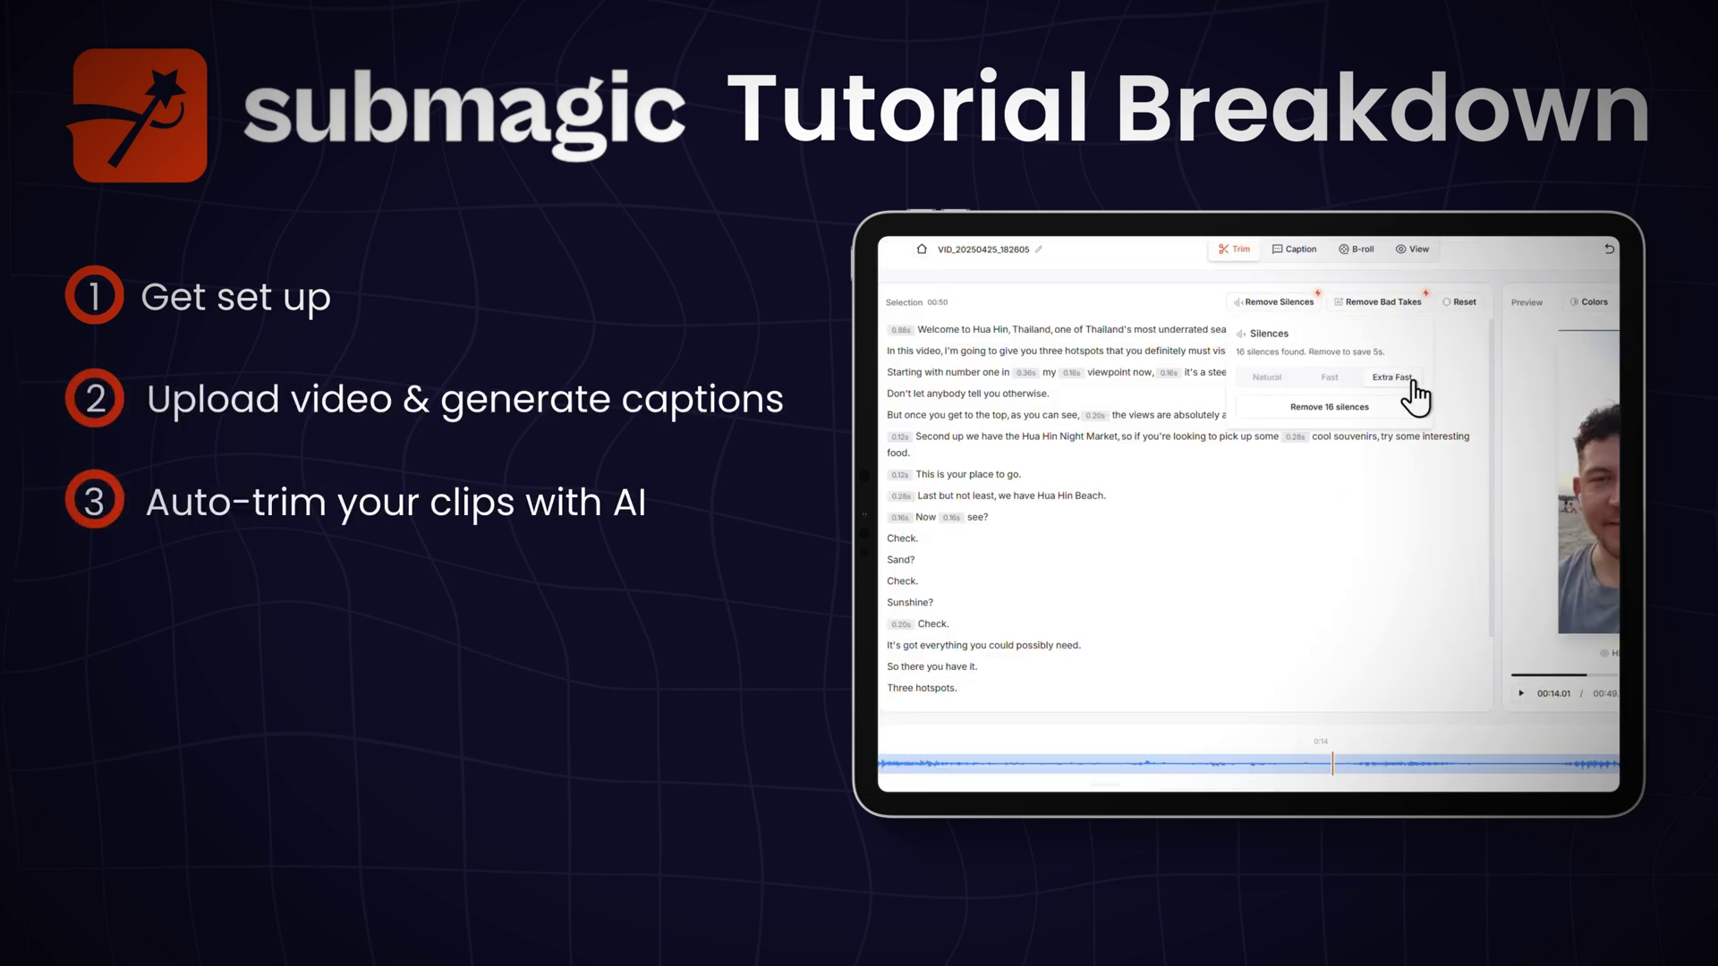
Open the submagic.co website from the YouTube video's description link.
{"action": "left_click", "coordinate": [1381, 413]}
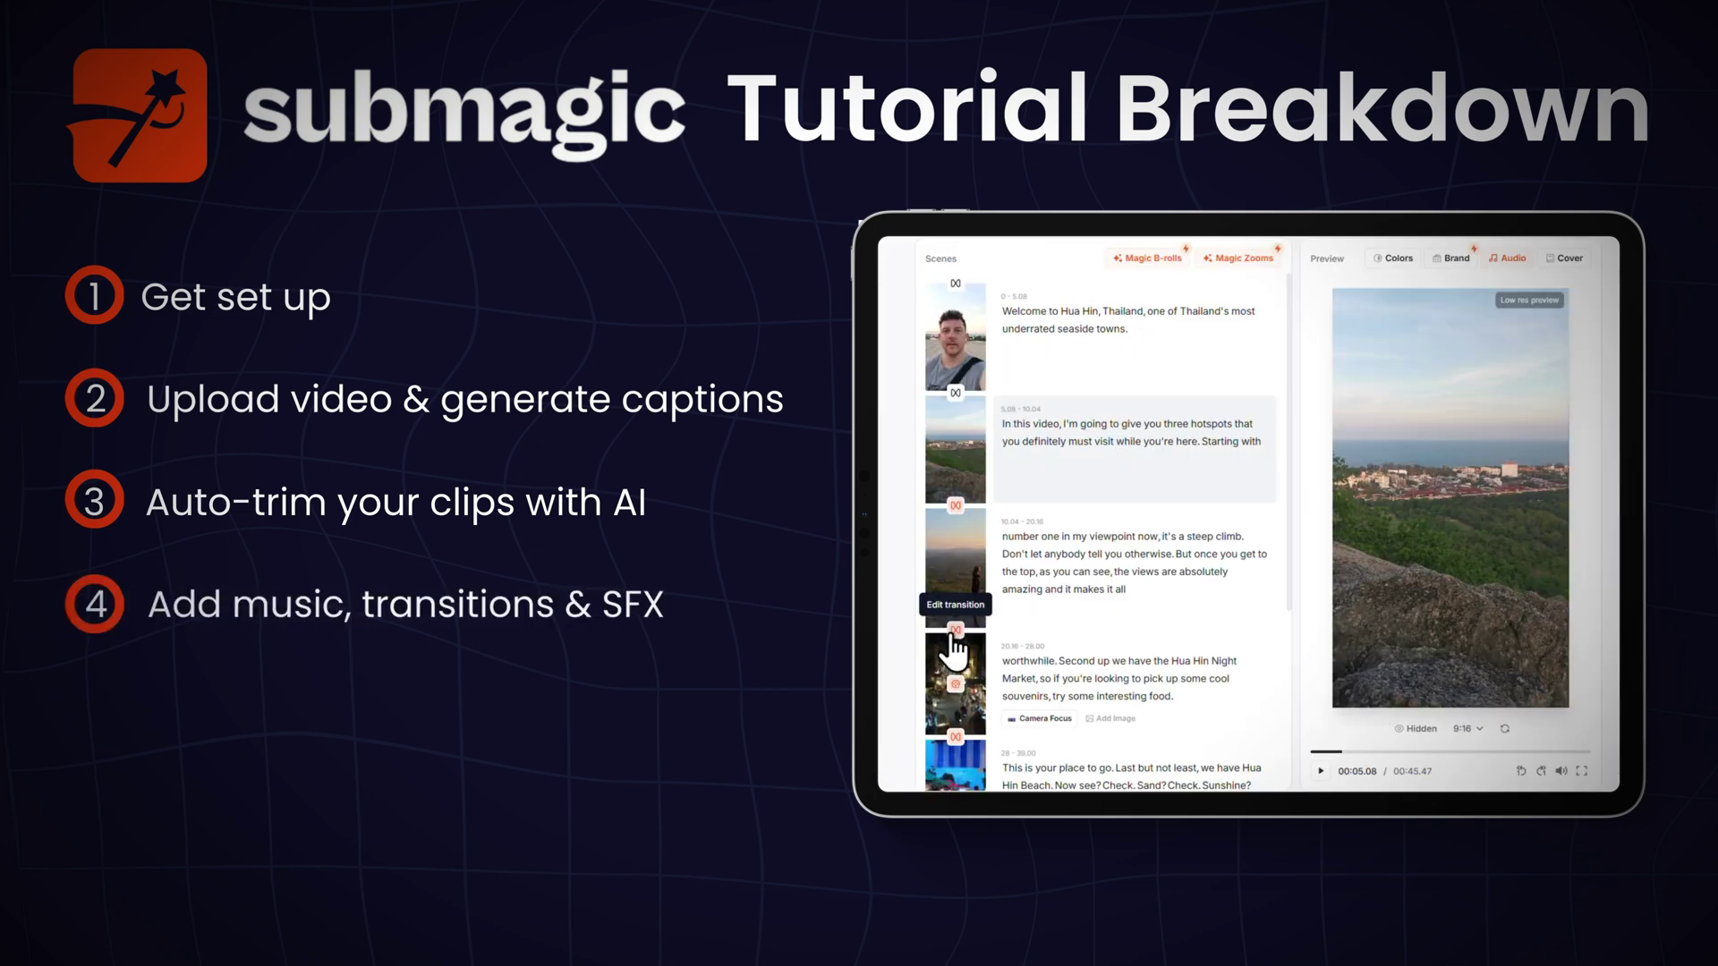
{"action": "left_click", "coordinate": [955, 631]}
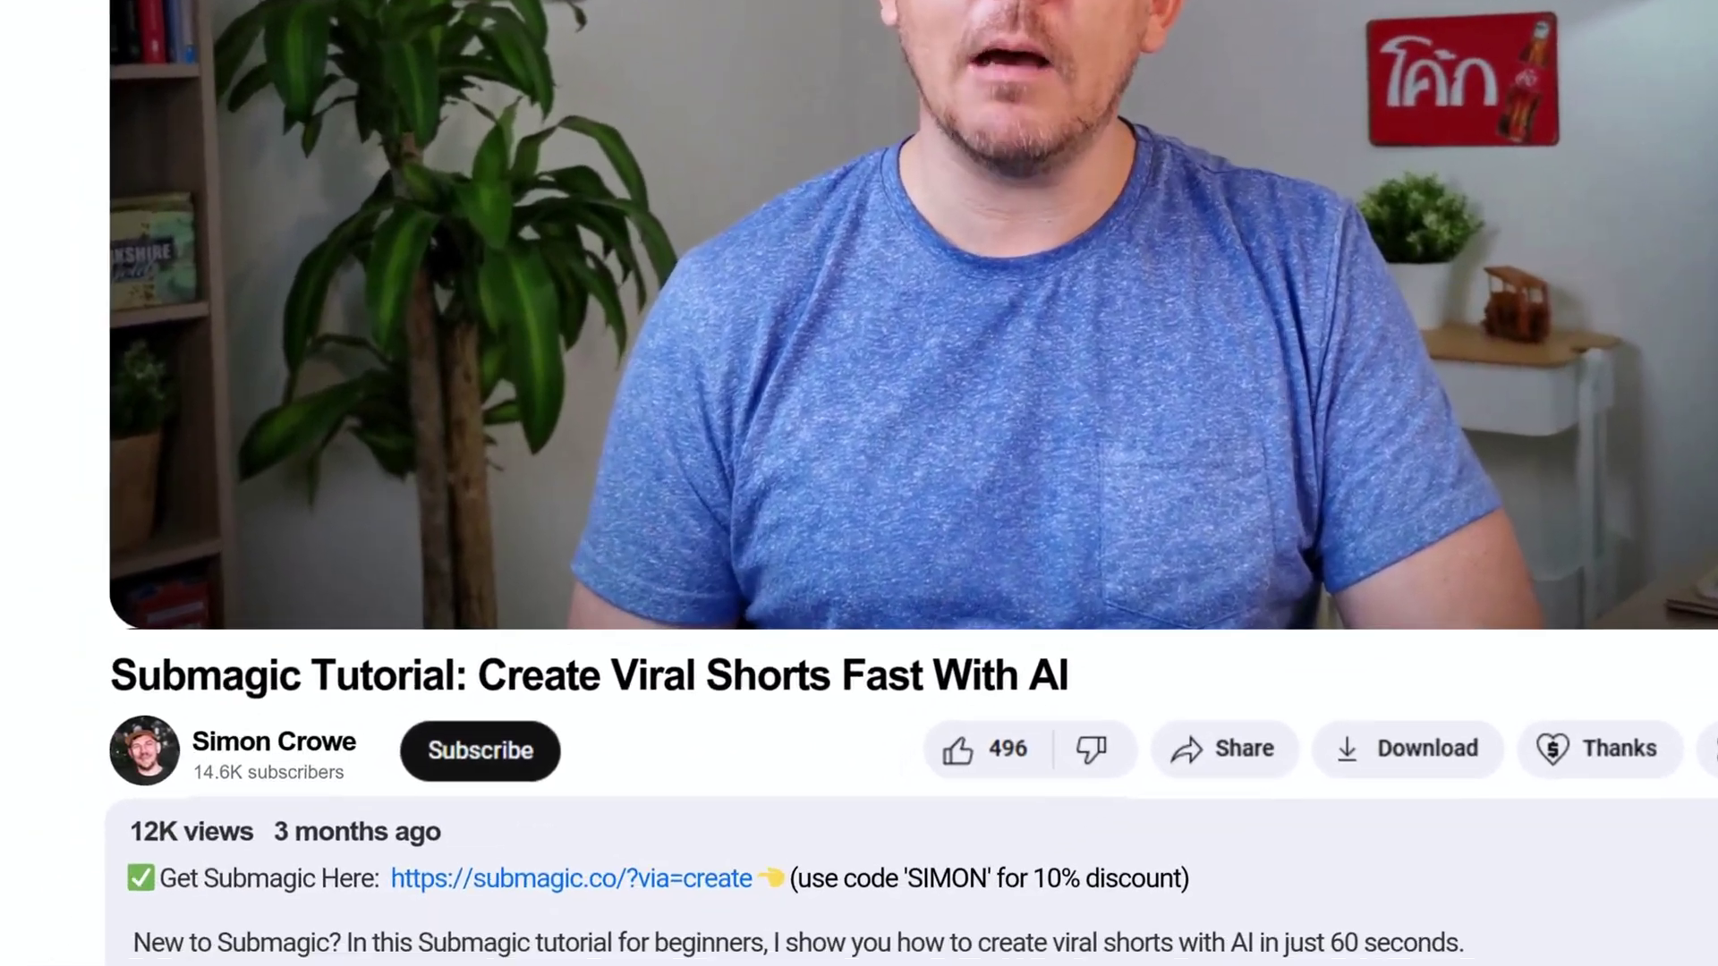
{"action": "left_click", "coordinate": [625, 873]}
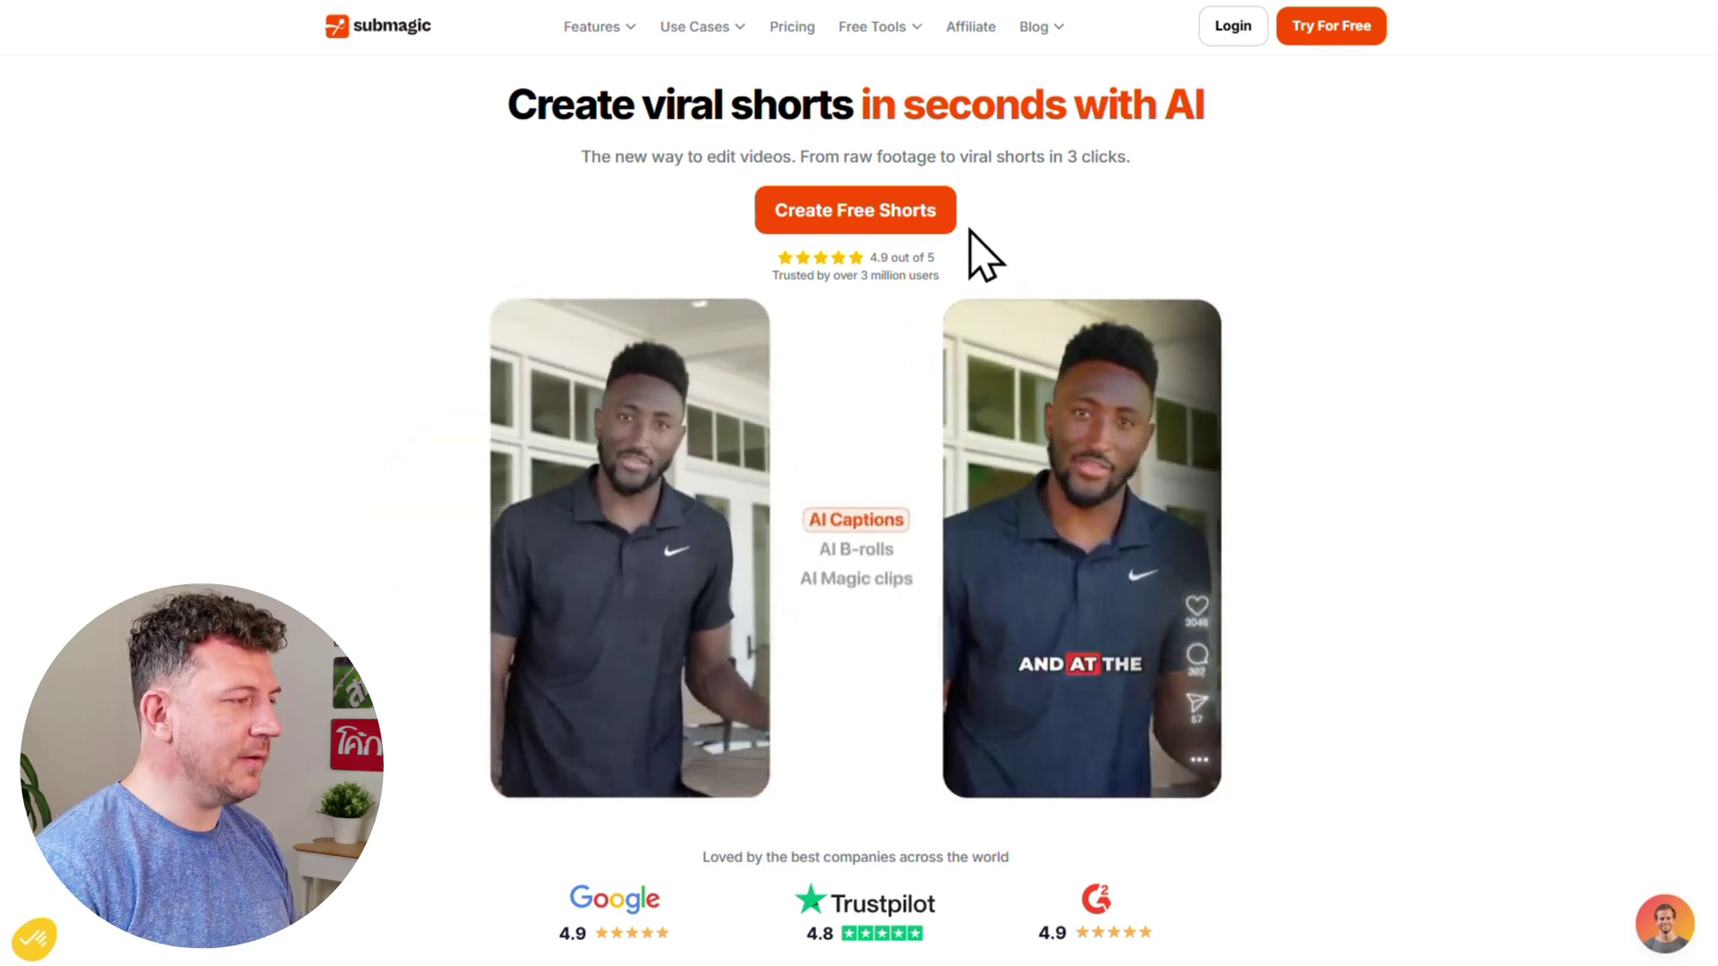
Sign up for a free Submagic account with the autofilled e-mail and password.
{"action": "left_click", "coordinate": [918, 226]}
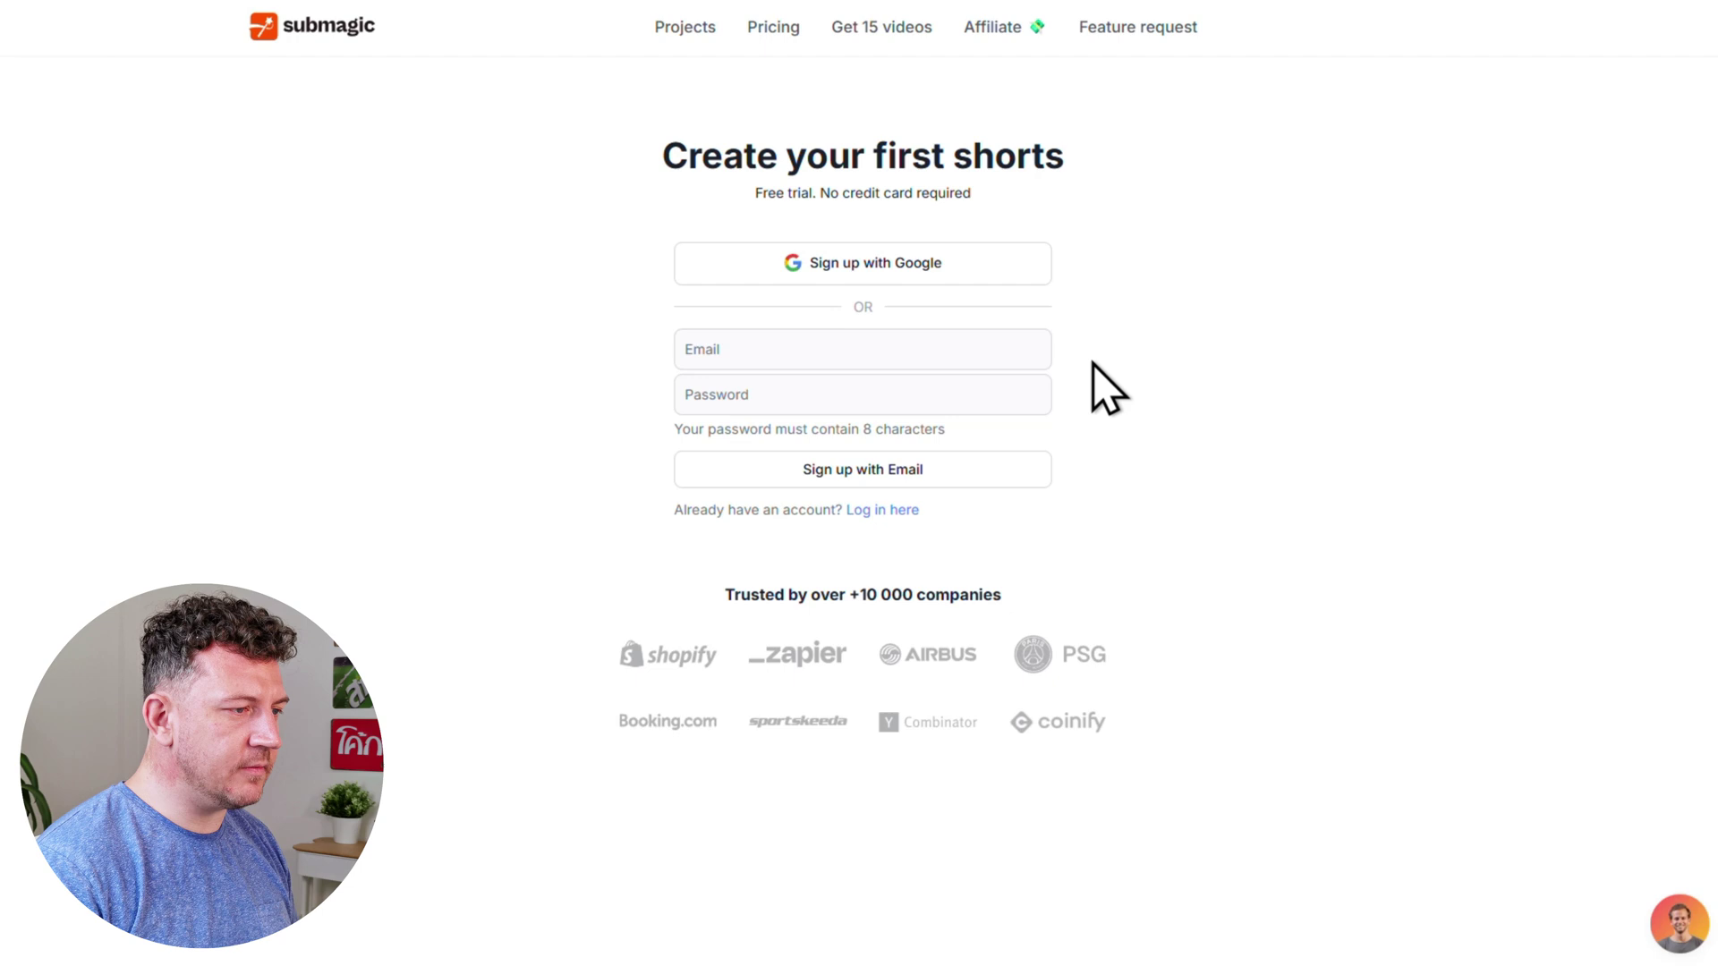
{"action": "left_click", "coordinate": [1023, 349]}
{"action": "left_click", "coordinate": [1076, 405]}
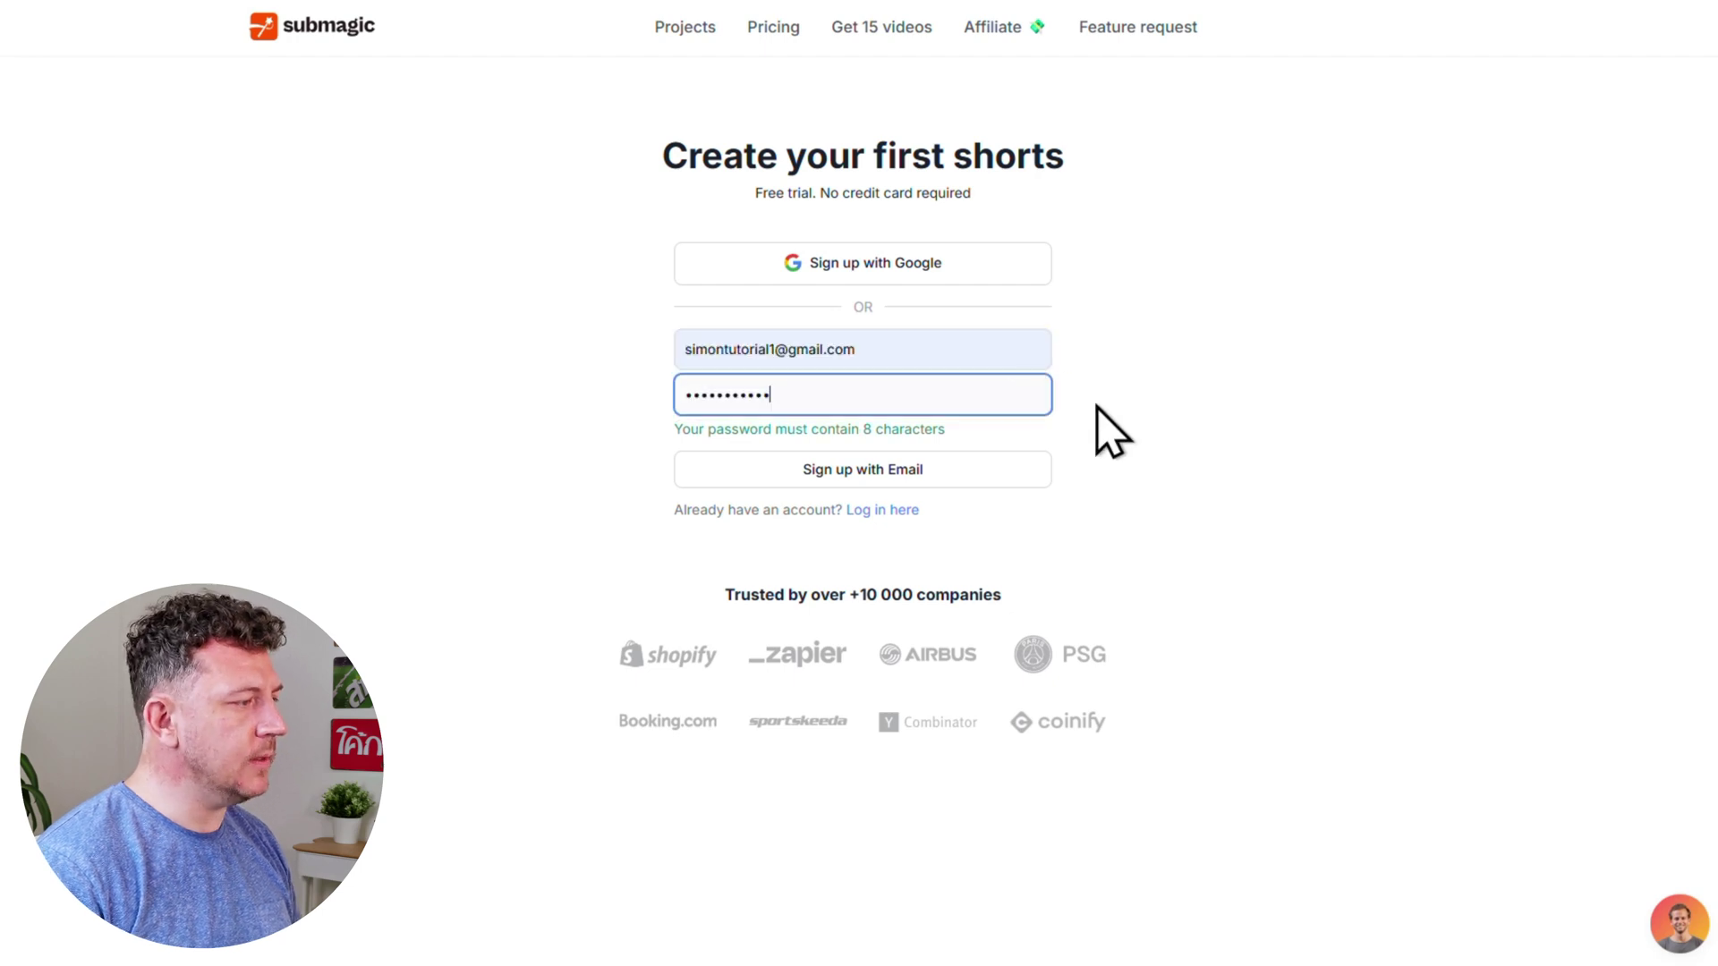
{"action": "left_click", "coordinate": [972, 467]}
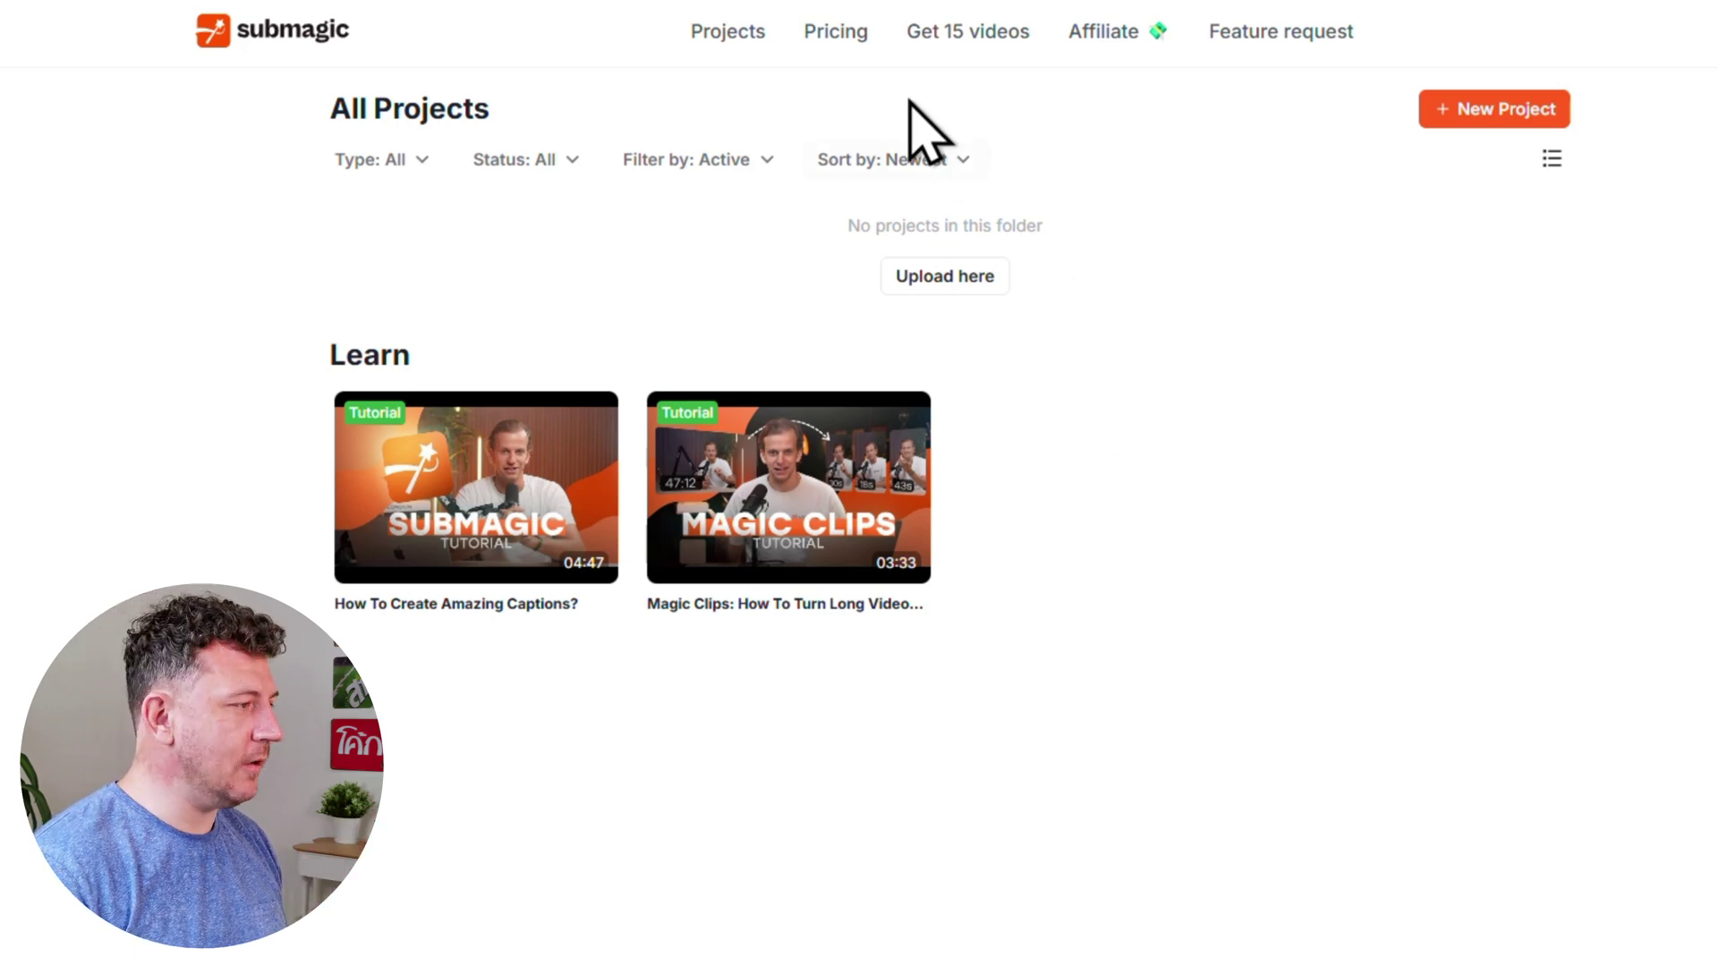
Show the pricing page with Starter $19, Professional $39 and Business $69 monthly plans.
{"action": "left_click", "coordinate": [845, 50]}
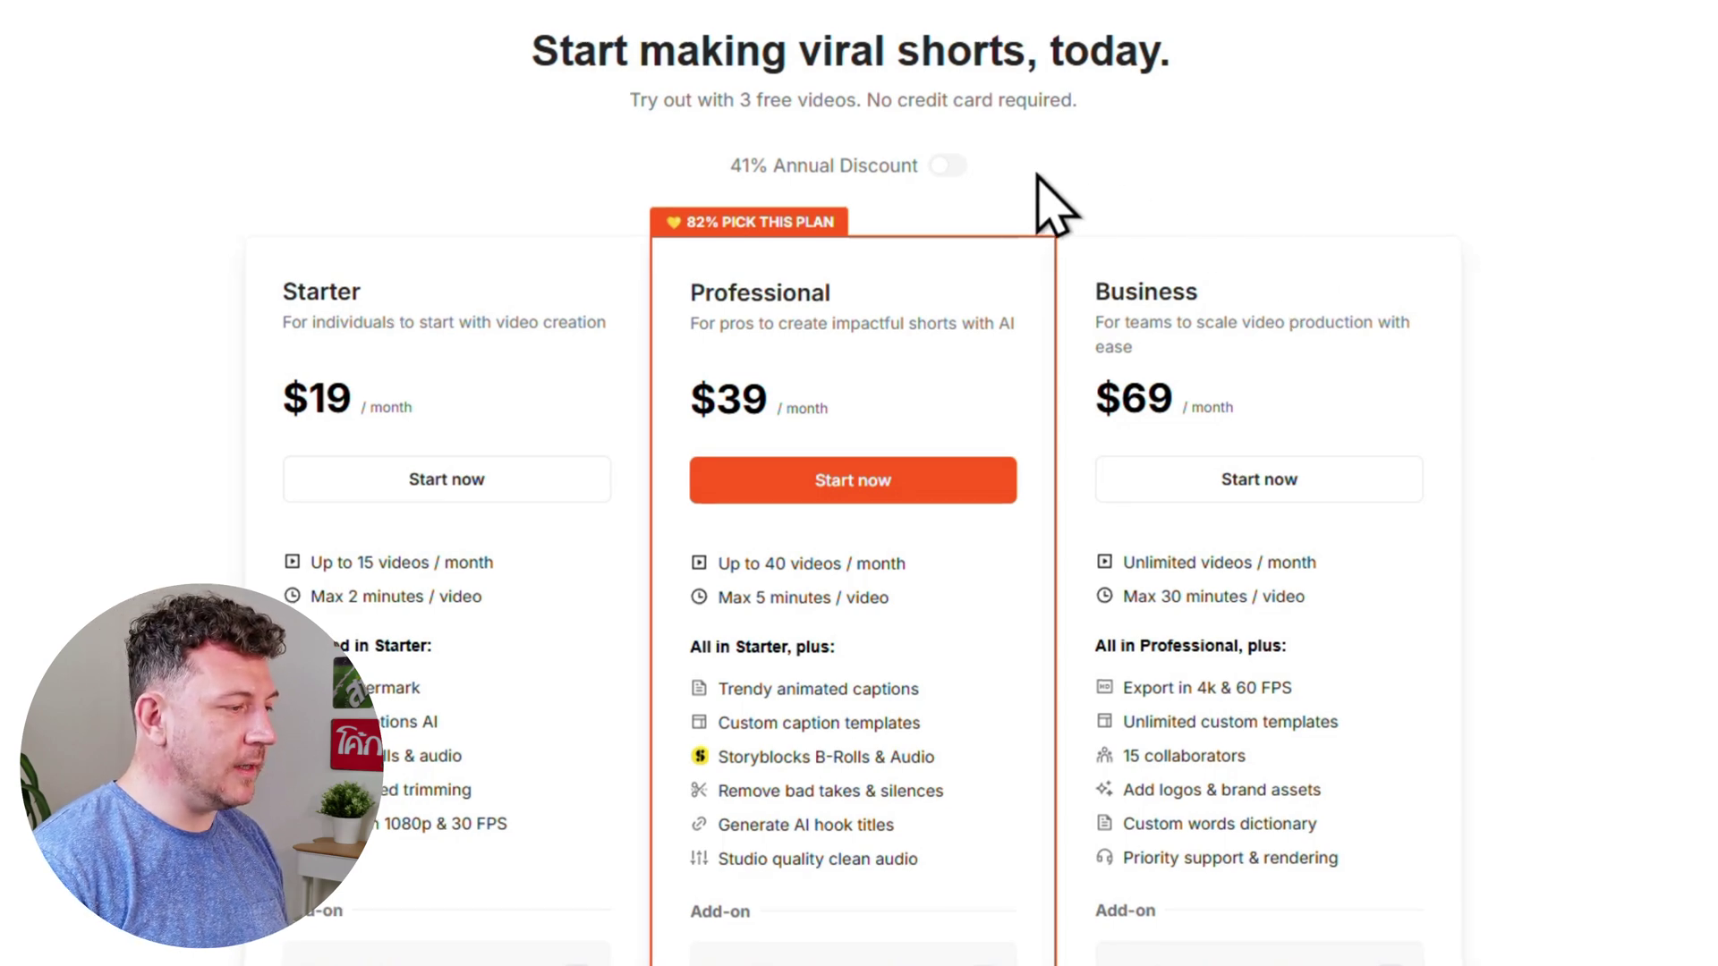
Switch to annual billing and start card checkout for the Professional plan.
{"action": "left_click", "coordinate": [963, 168]}
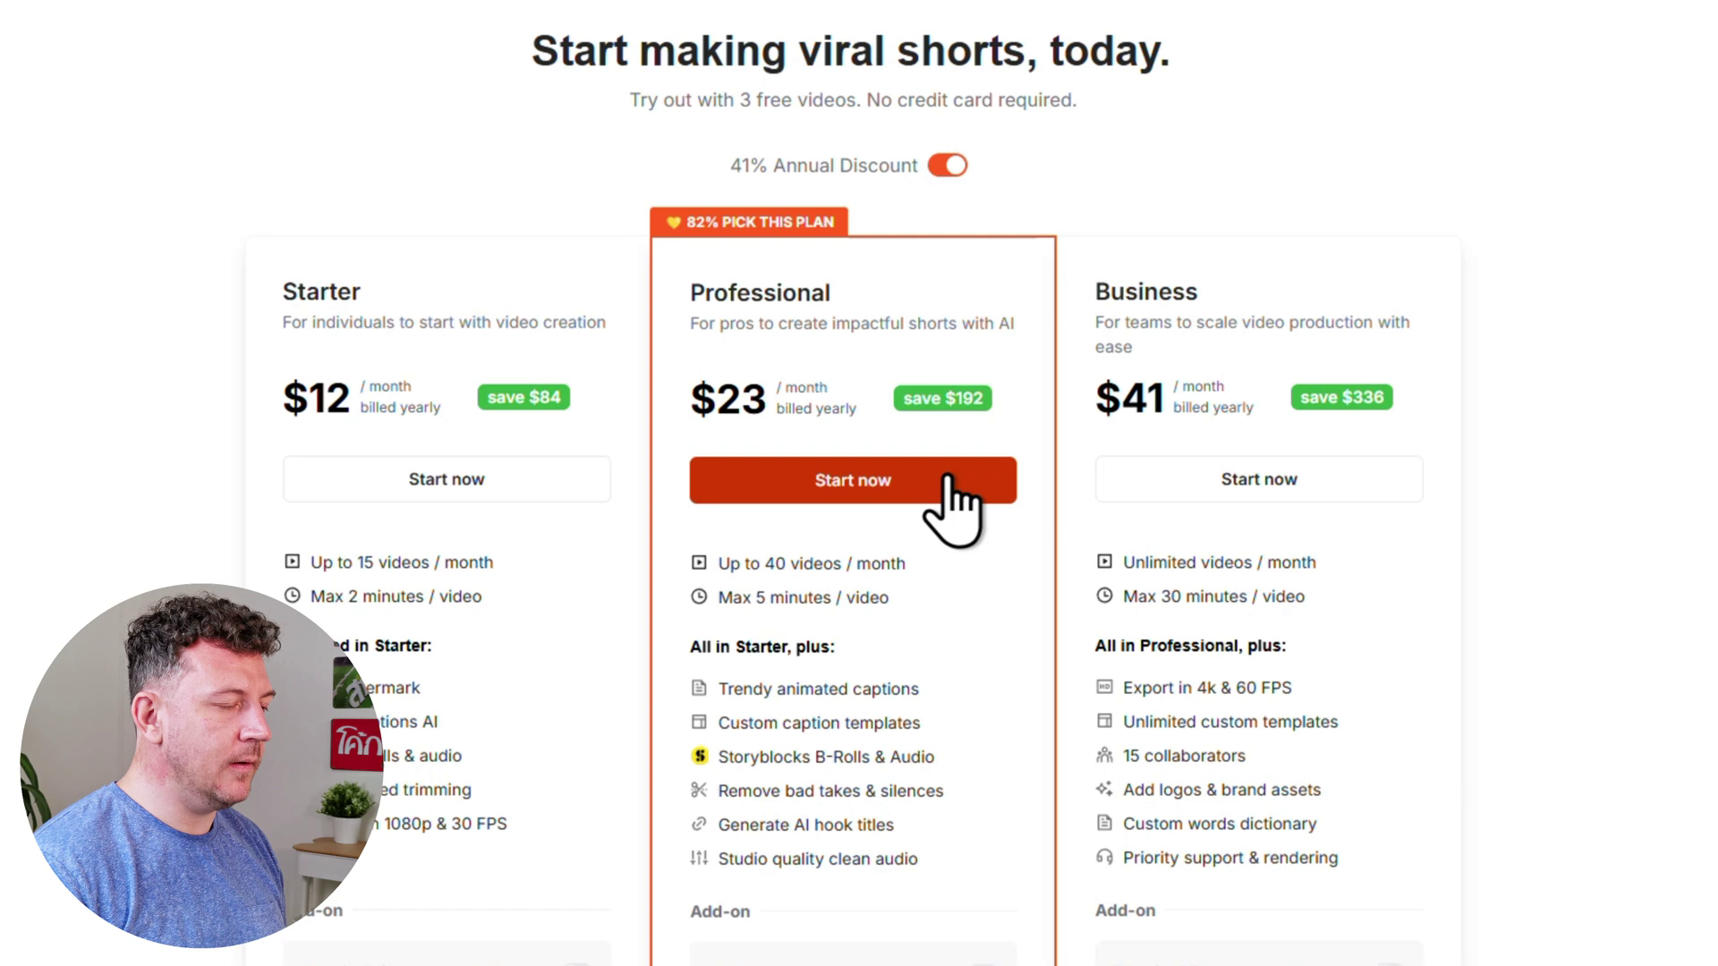
{"action": "left_click", "coordinate": [947, 478]}
{"action": "left_click", "coordinate": [970, 337]}
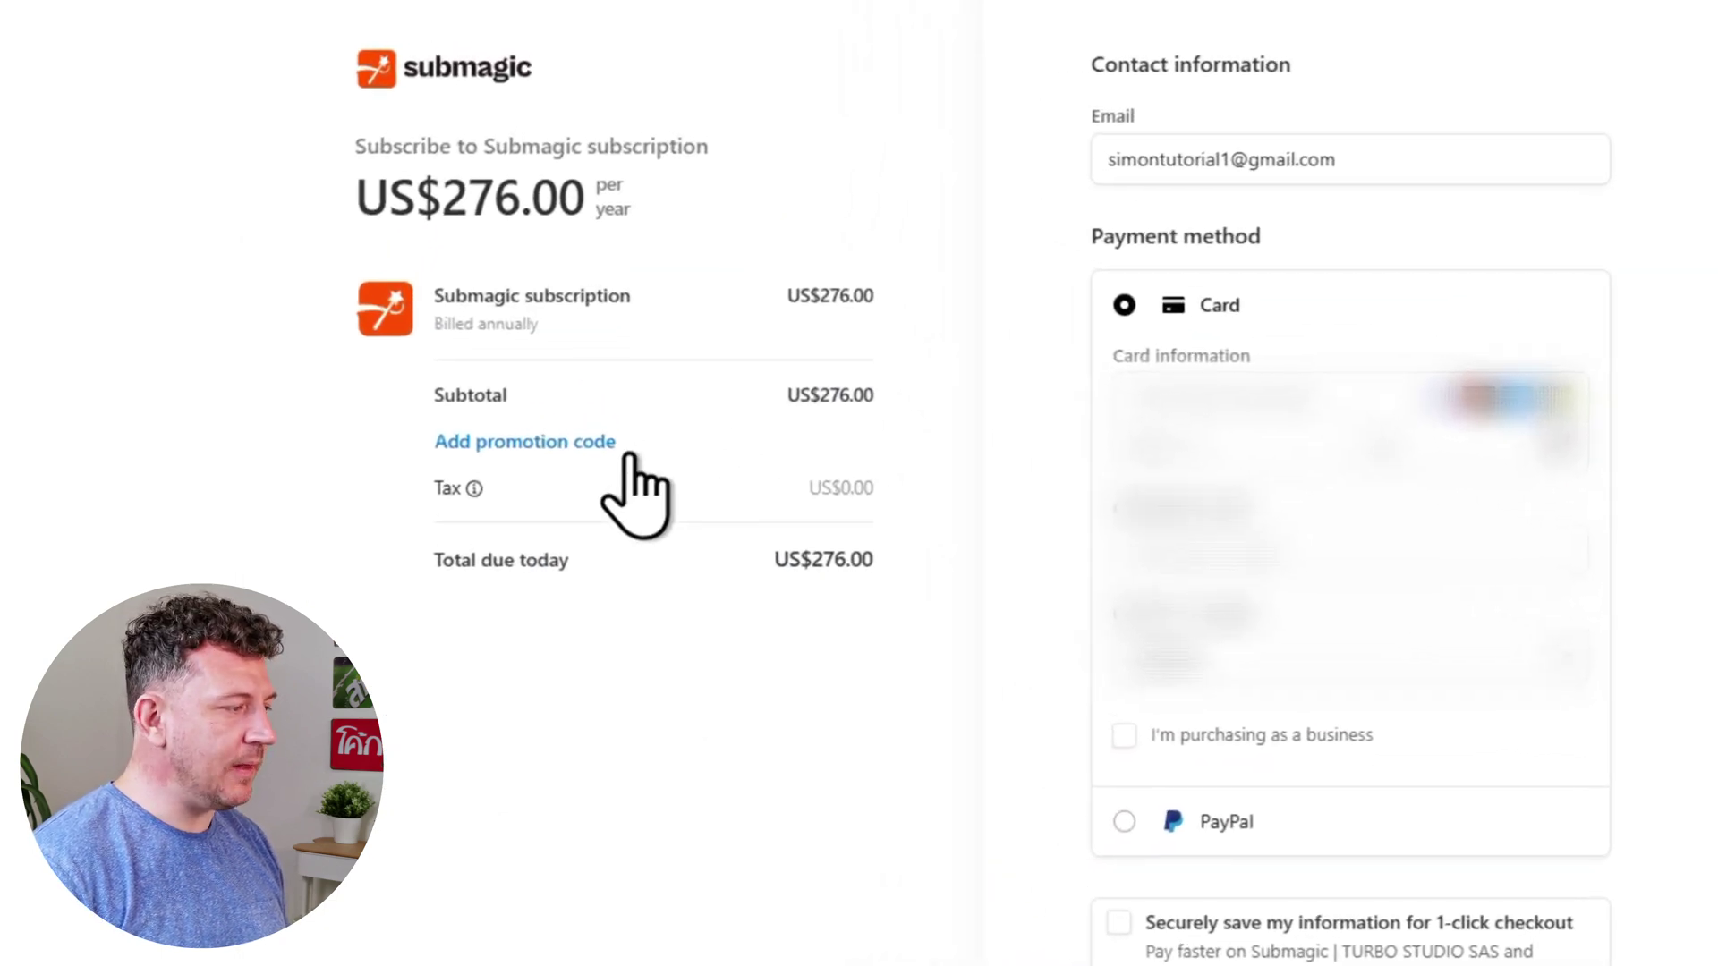
Apply the 10% promotion code SIMO and subscribe for US$248.40.
{"action": "left_click", "coordinate": [591, 443]}
{"action": "type", "text": "SIMON"}
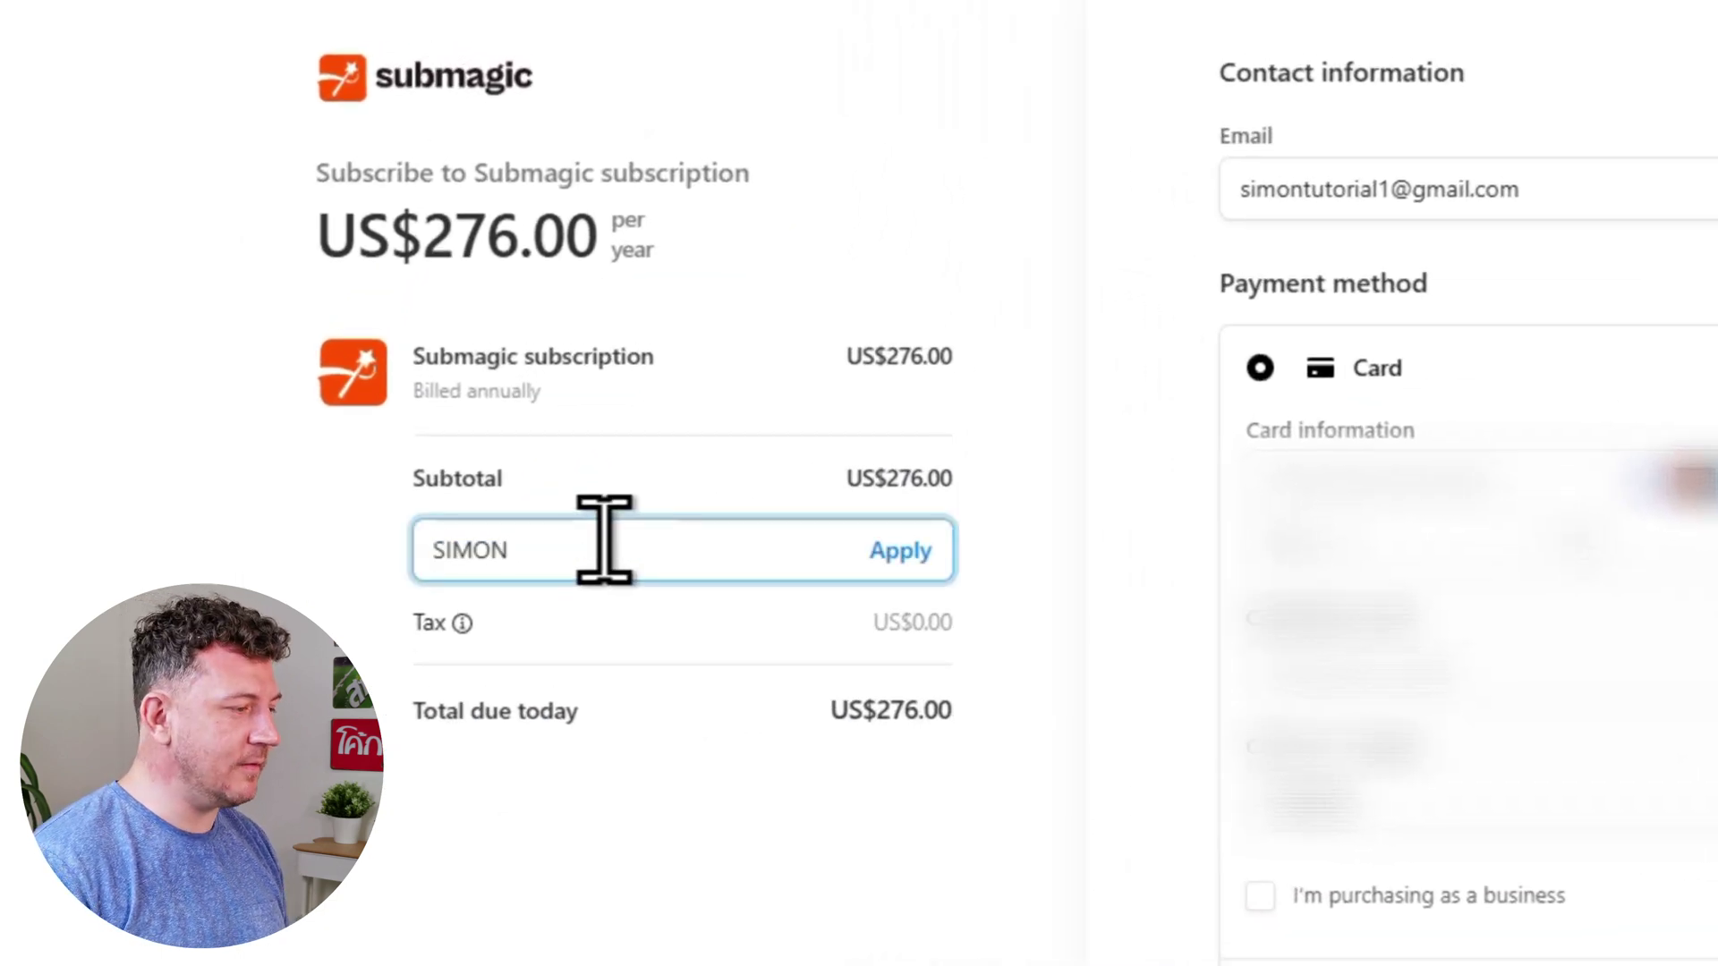
{"action": "left_click", "coordinate": [894, 551]}
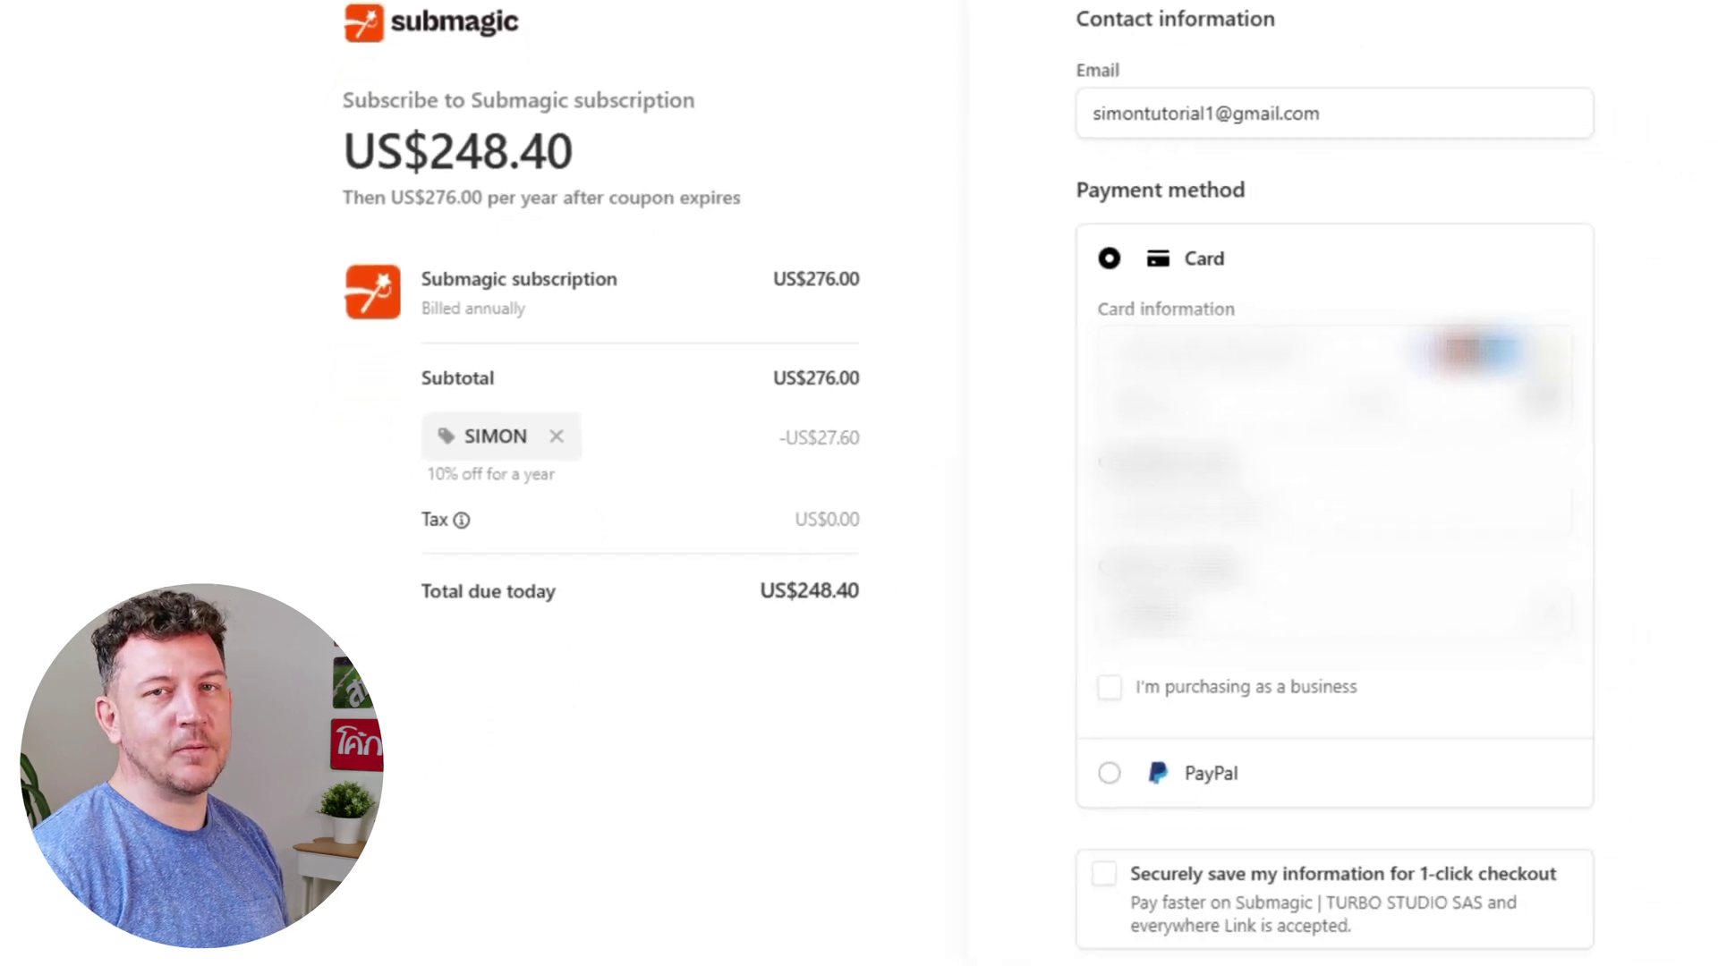
{"action": "left_click", "coordinate": [1027, 780]}
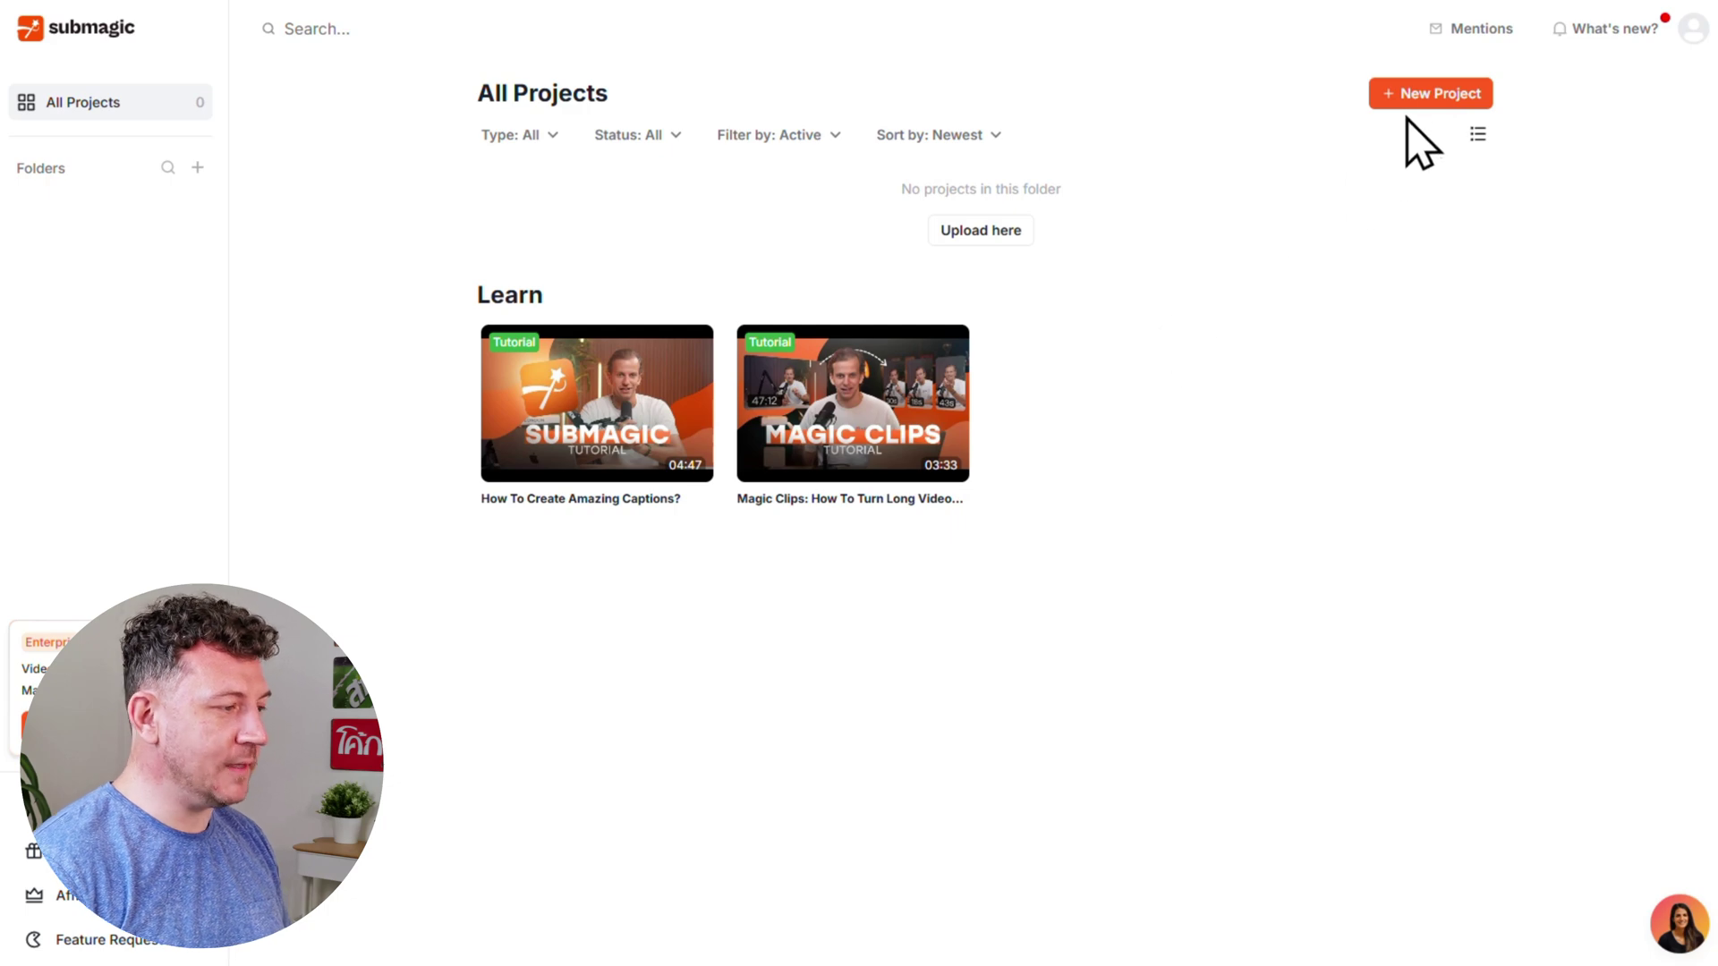
Start a new project from the All Projects dashboard.
{"action": "left_click", "coordinate": [1421, 98]}
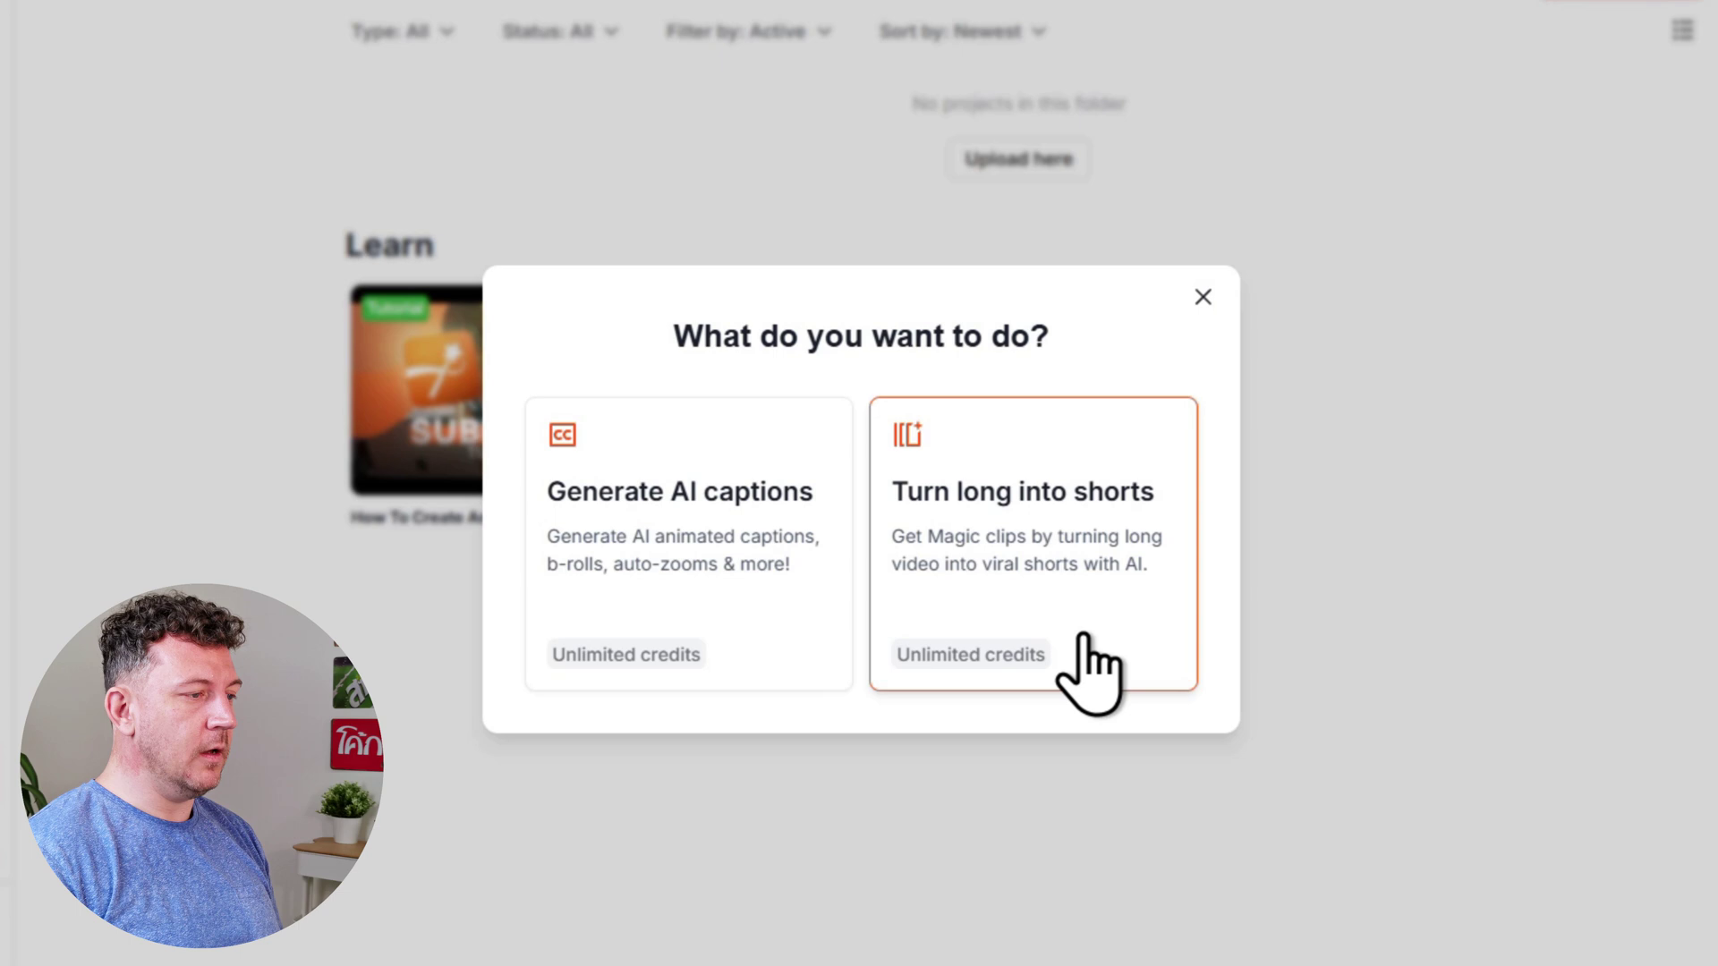
Choose Generate AI captions and upload the video VID_20250425_182605.
{"action": "left_click", "coordinate": [778, 649]}
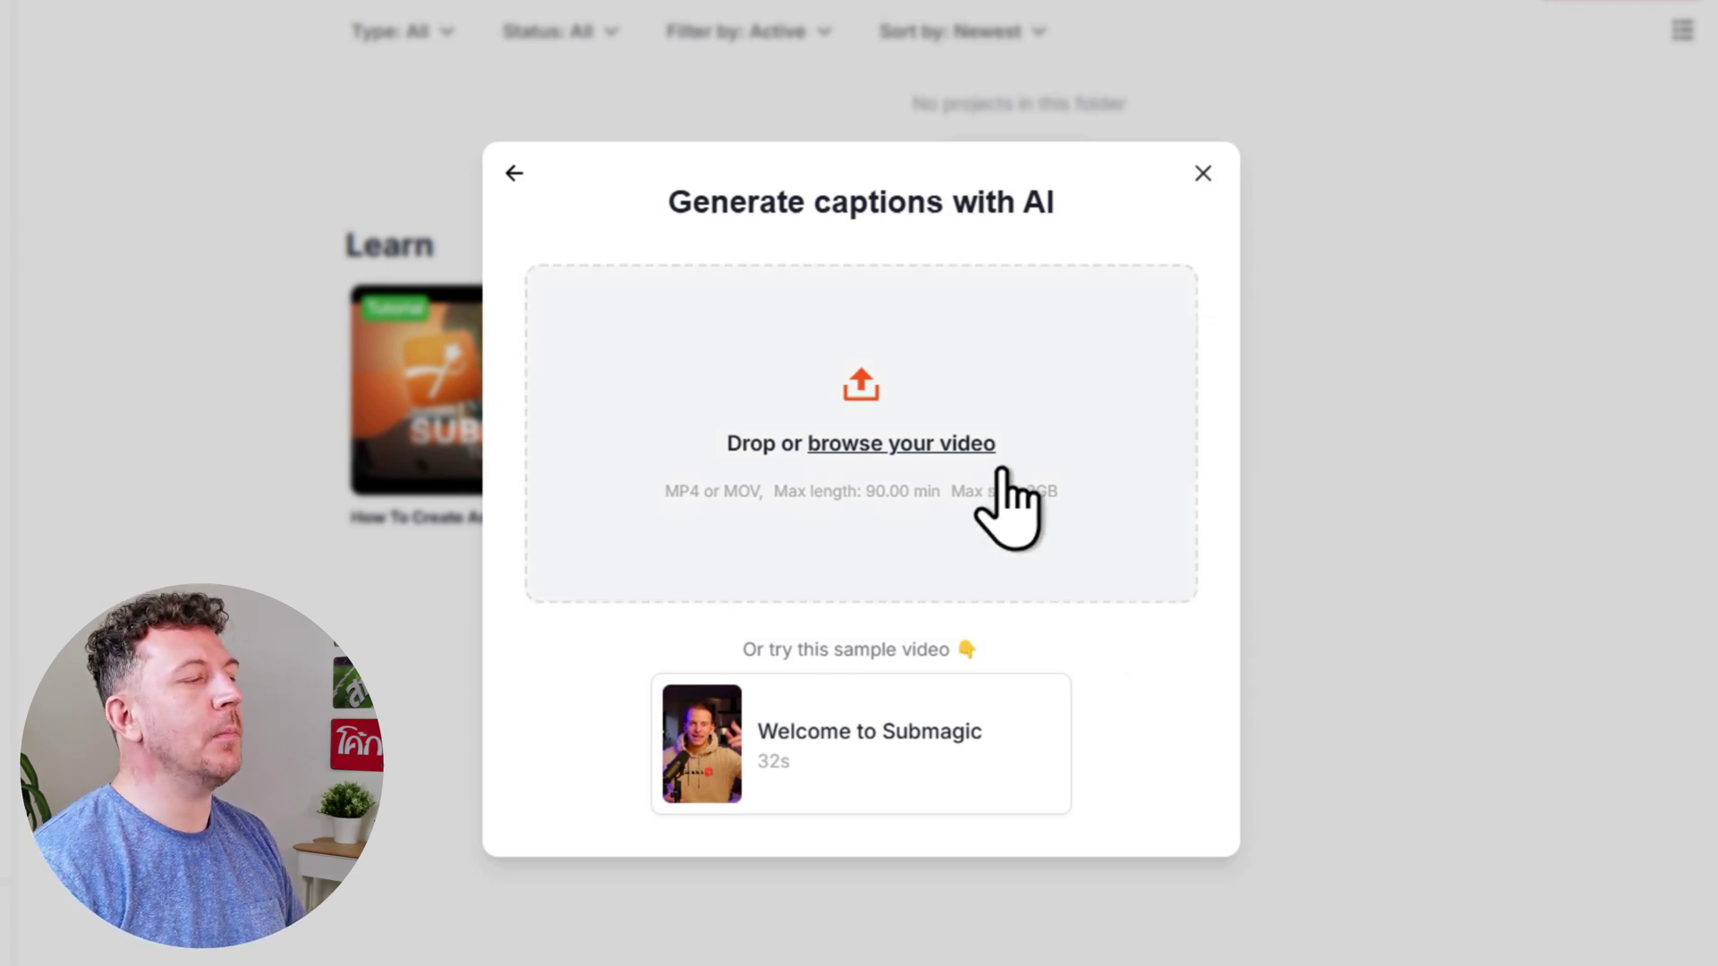
{"action": "left_click", "coordinate": [985, 445]}
{"action": "left_click", "coordinate": [331, 130]}
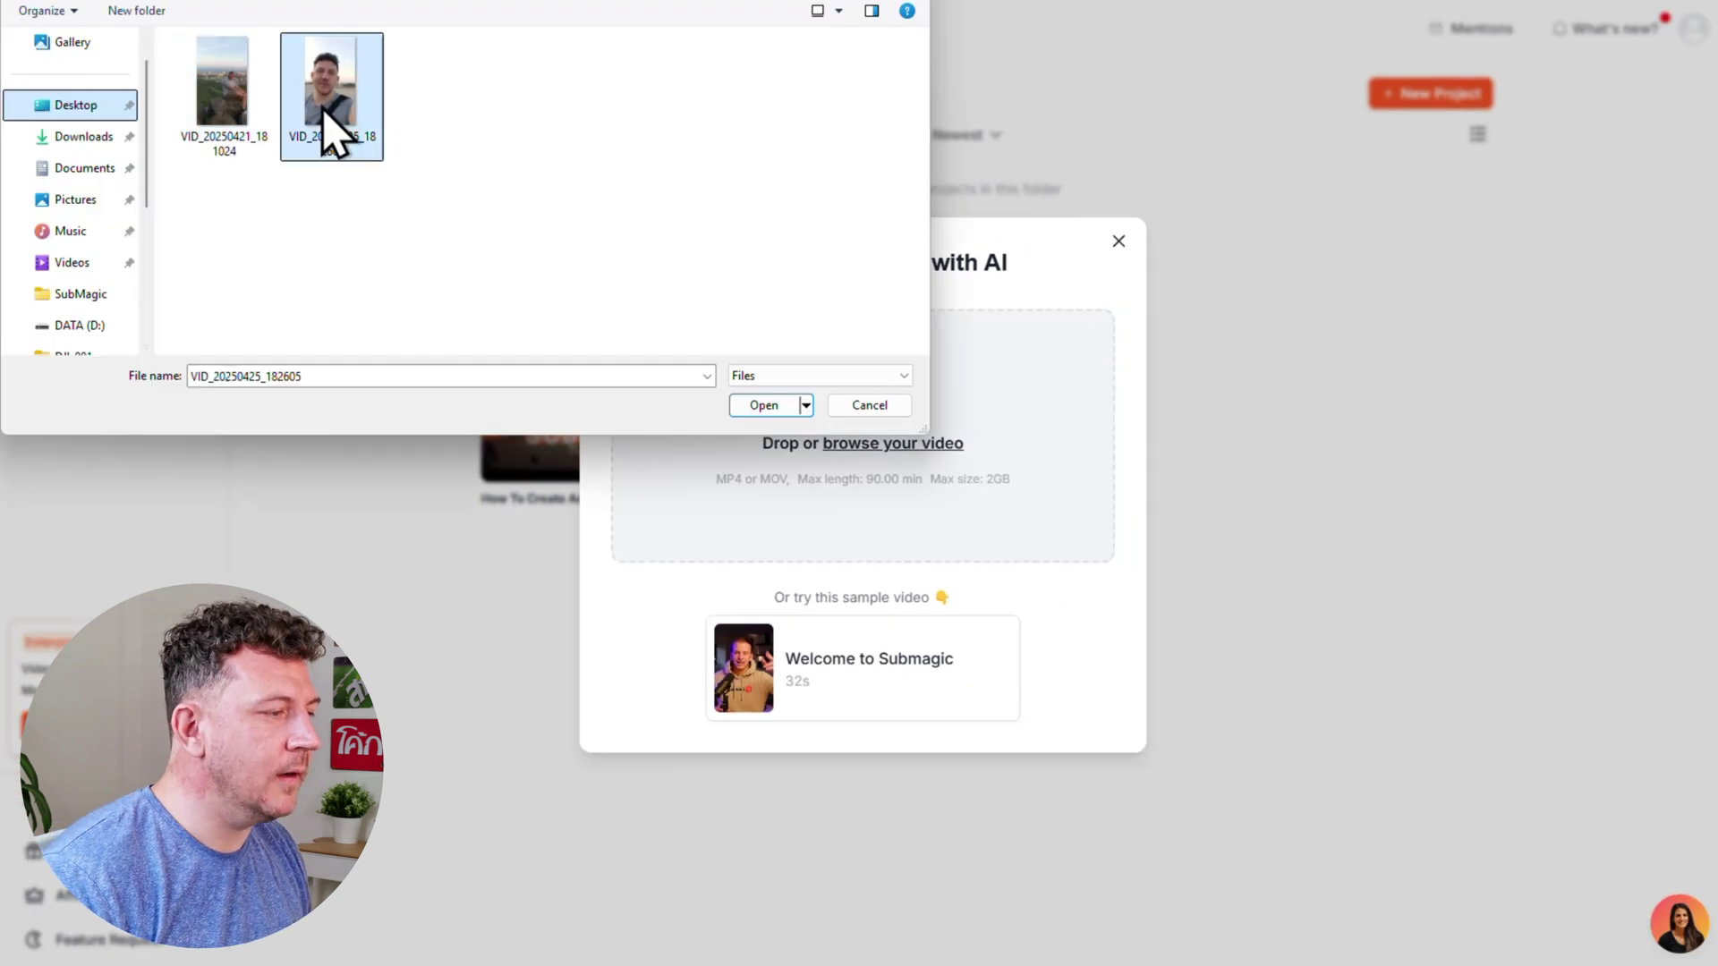
{"action": "left_click", "coordinate": [793, 409]}
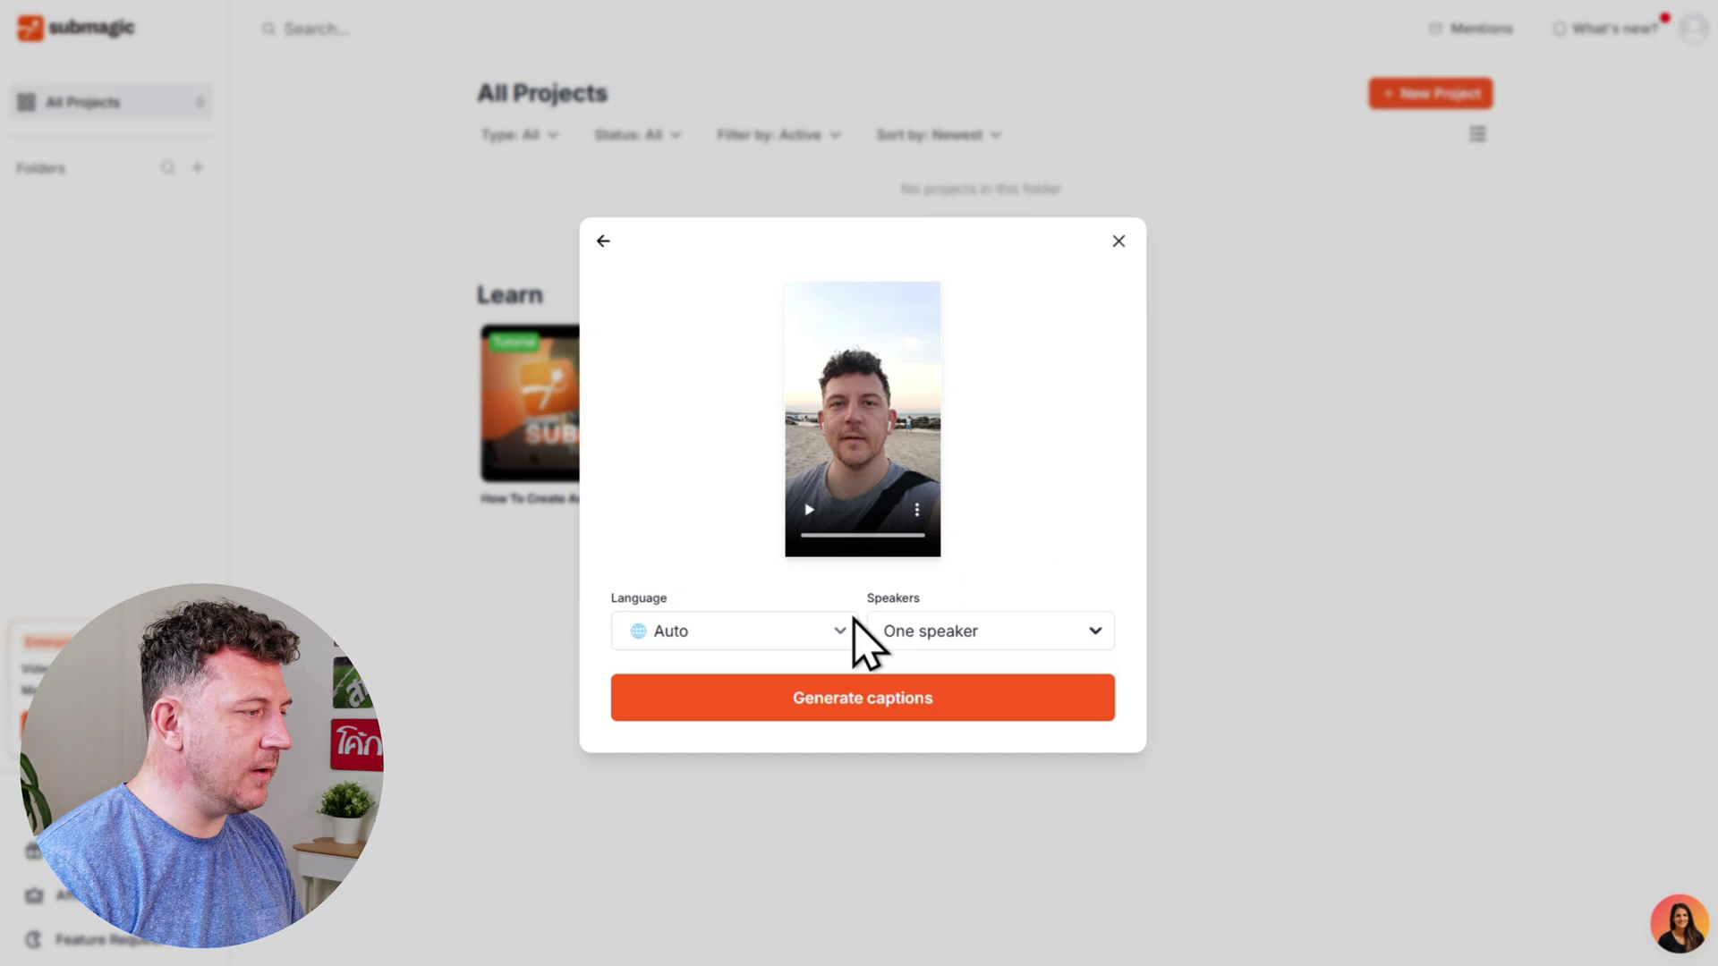
Keep the caption language on Auto and speakers on One speaker.
{"action": "left_click", "coordinate": [840, 633]}
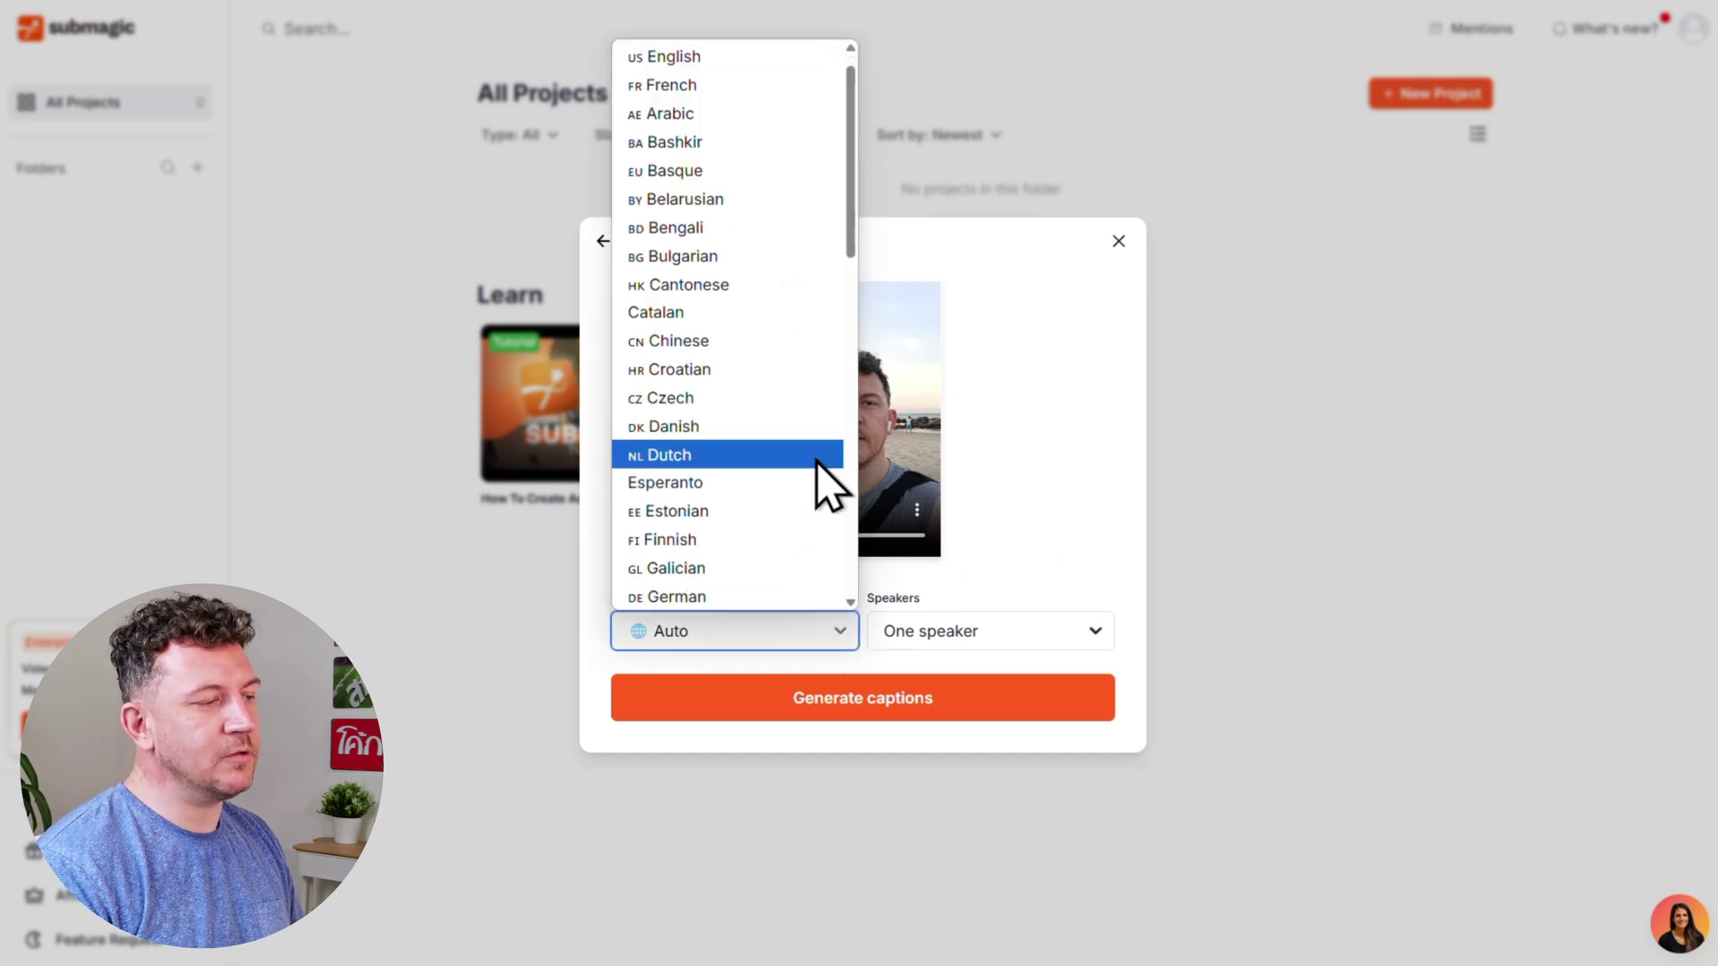
{"action": "scroll", "coordinate": [817, 442], "scroll_direction": "down", "scroll_amount": 5}
{"action": "scroll", "coordinate": [817, 441], "scroll_direction": "down", "scroll_amount": 3}
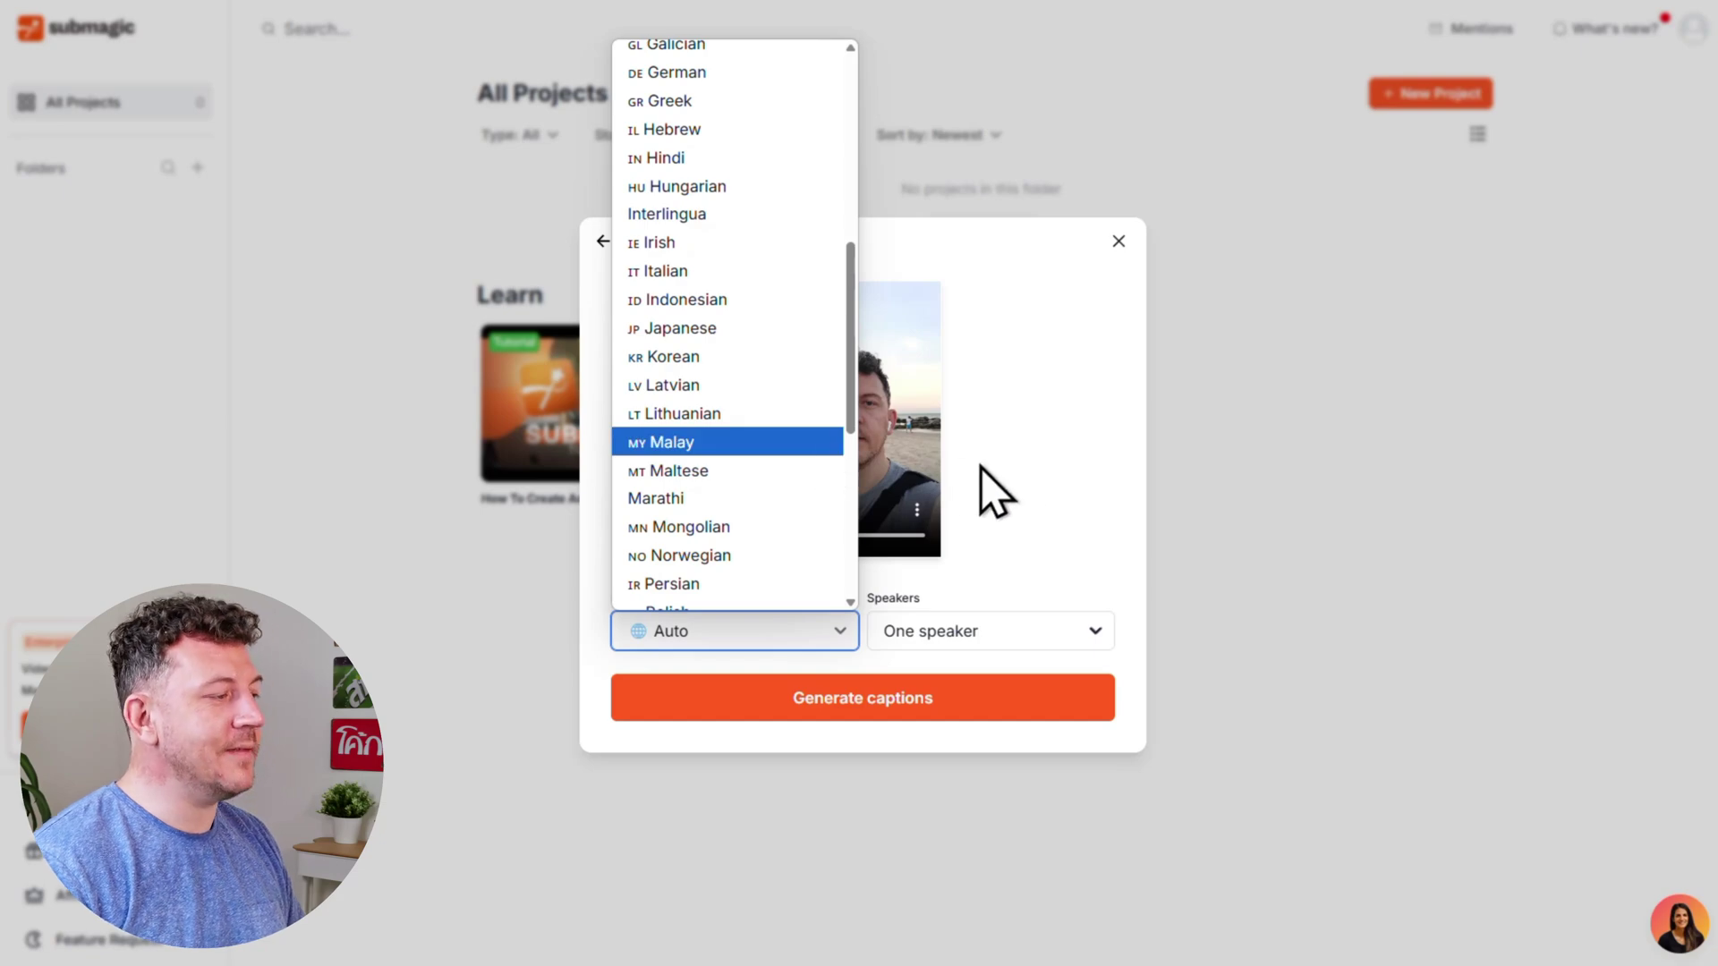
{"action": "left_click", "coordinate": [1007, 490]}
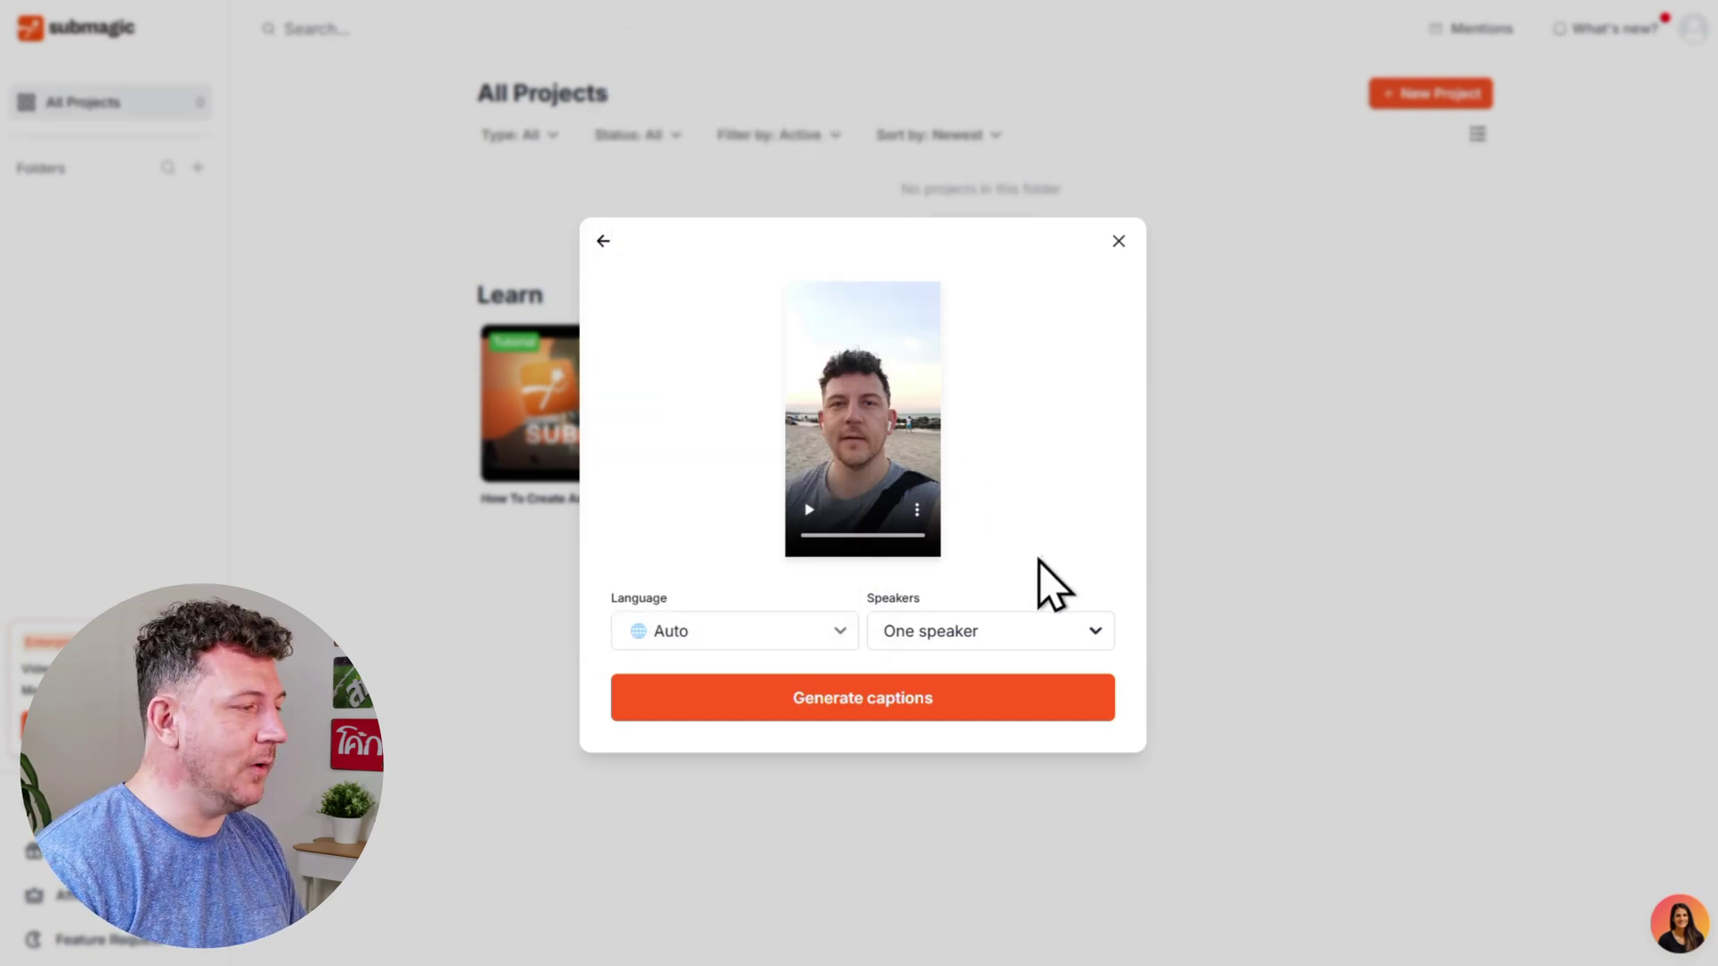
{"action": "left_click", "coordinate": [1088, 628]}
{"action": "left_click", "coordinate": [1091, 666]}
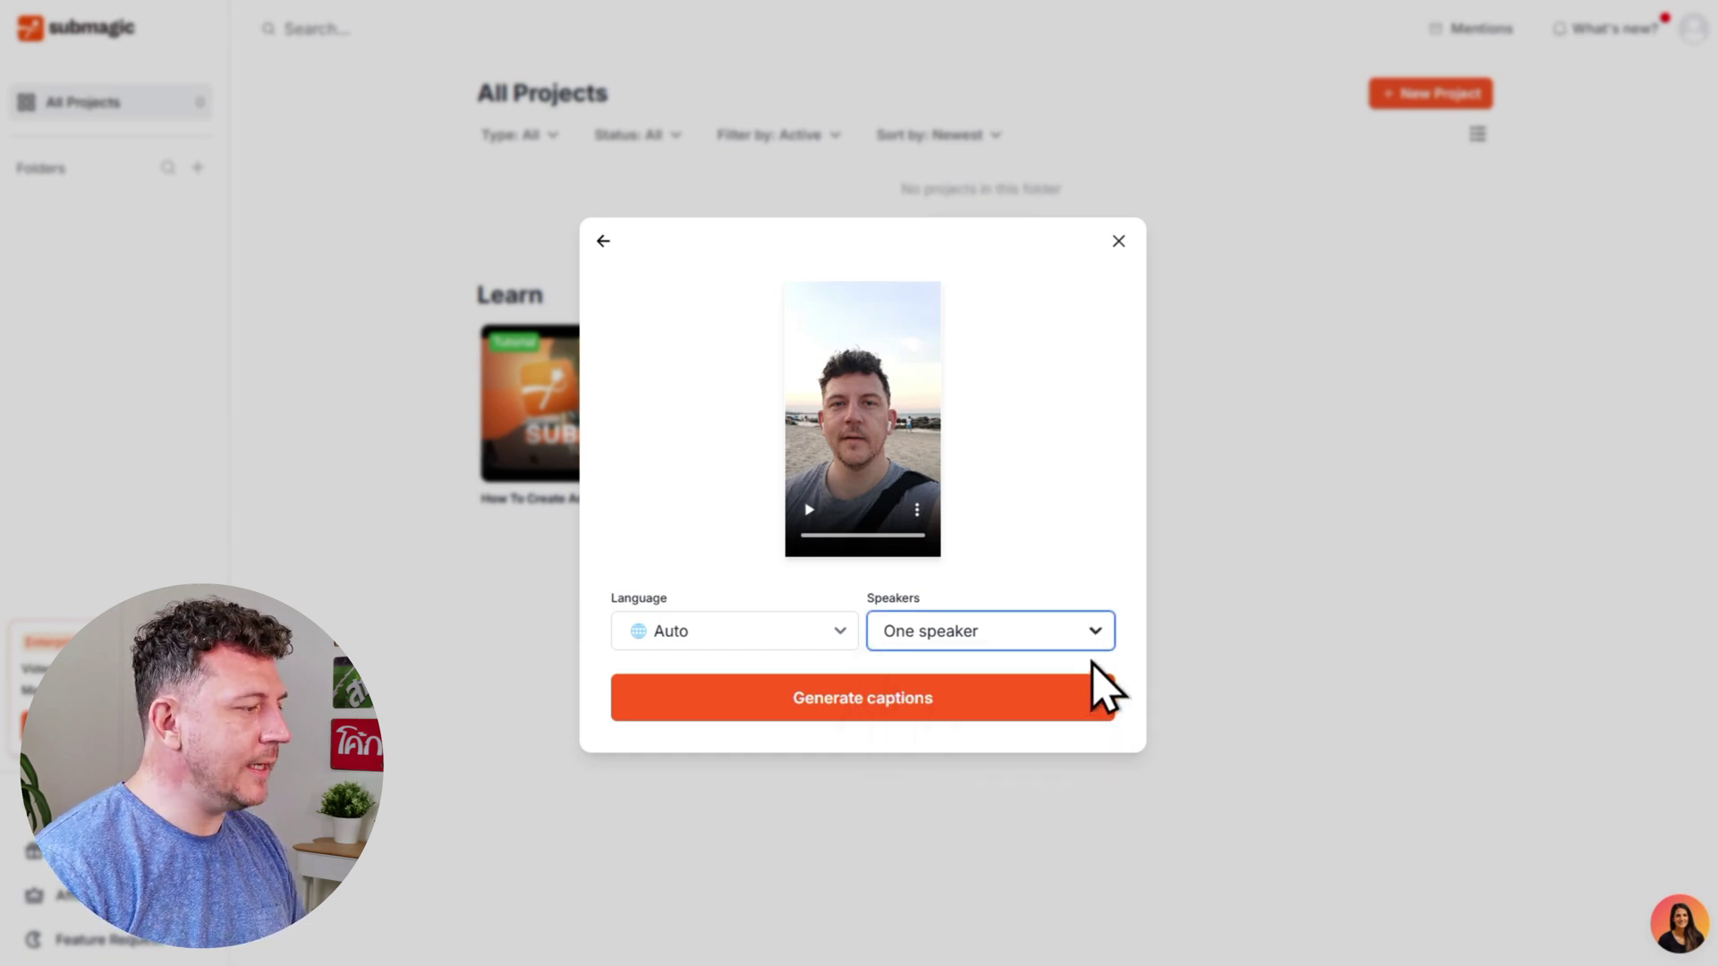
Generate AI captions for VID_20250425_182605 and open the project in the editor.
{"action": "left_click", "coordinate": [1002, 702]}
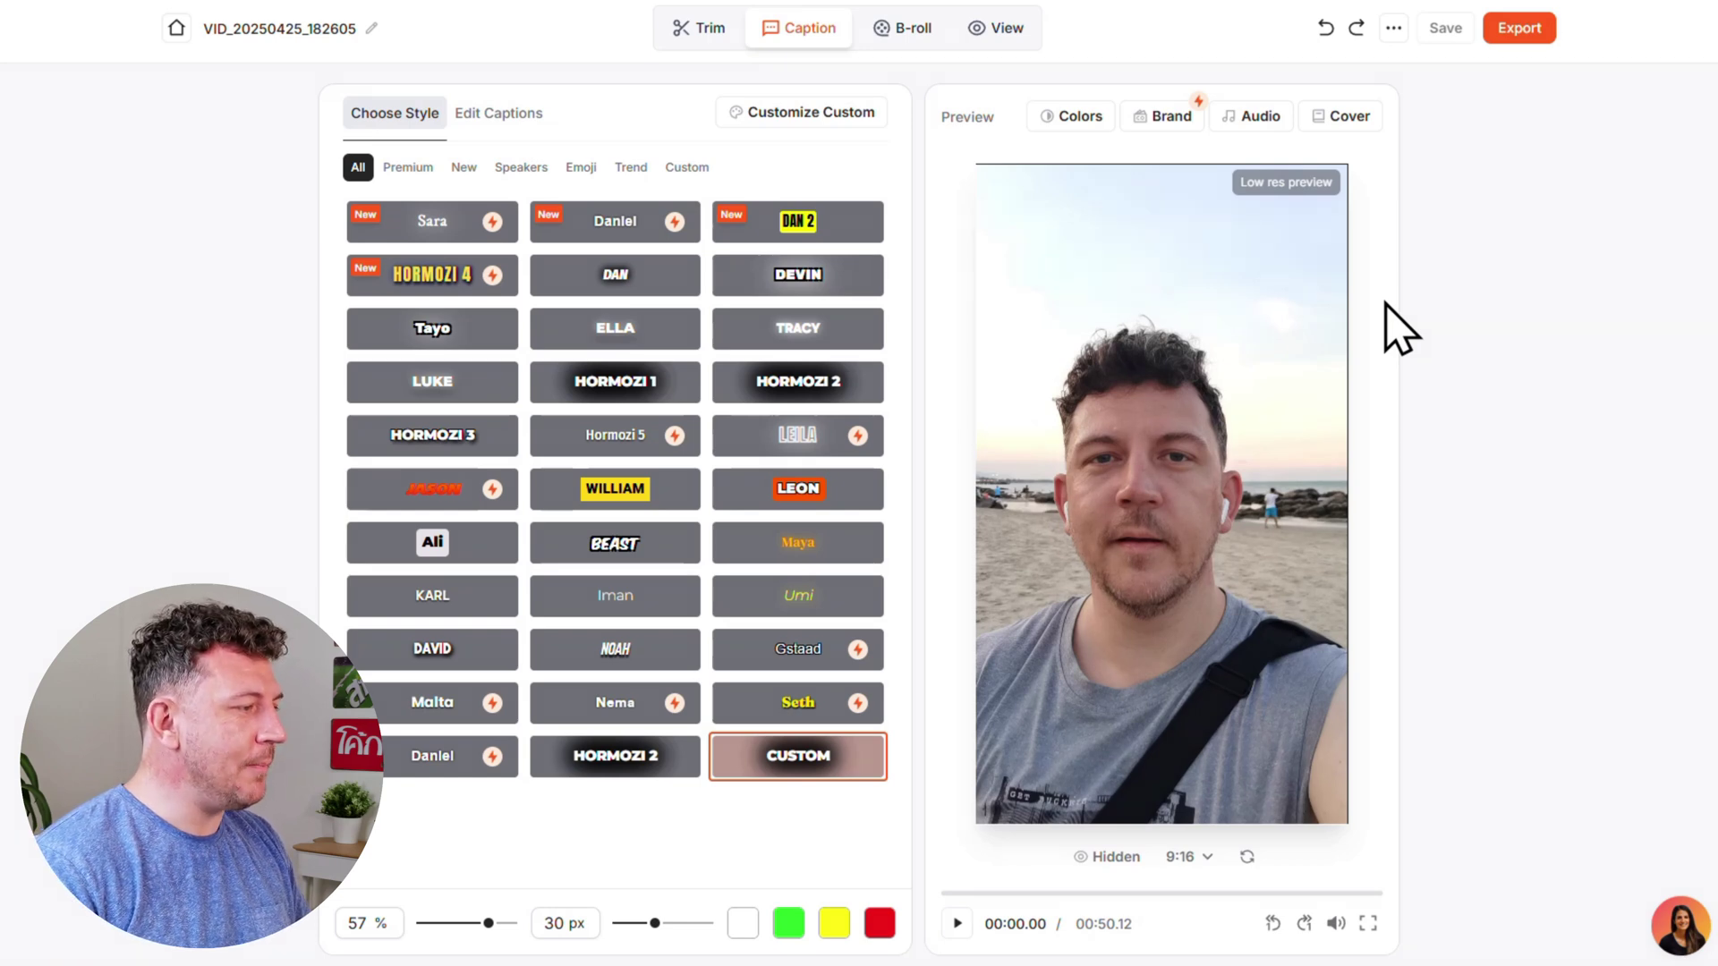
In the Trim view, cut "it's a steep climb." then undo so all words remain.
{"action": "left_click", "coordinate": [720, 44]}
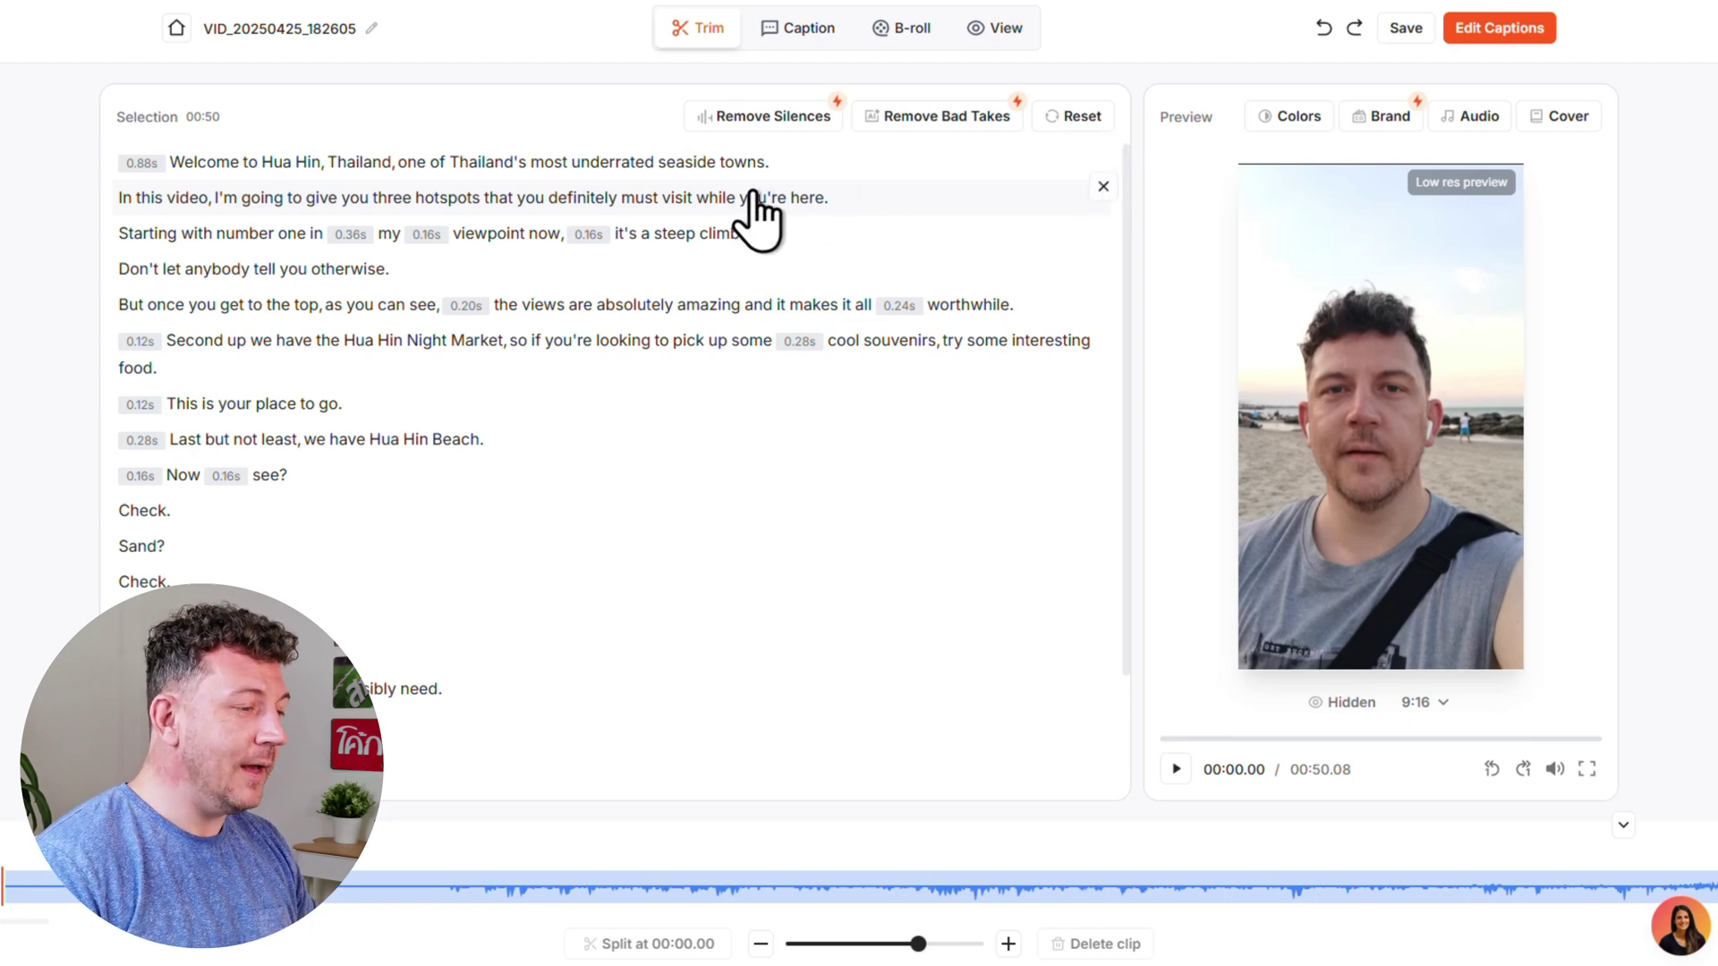
{"action": "left_click", "coordinate": [707, 234]}
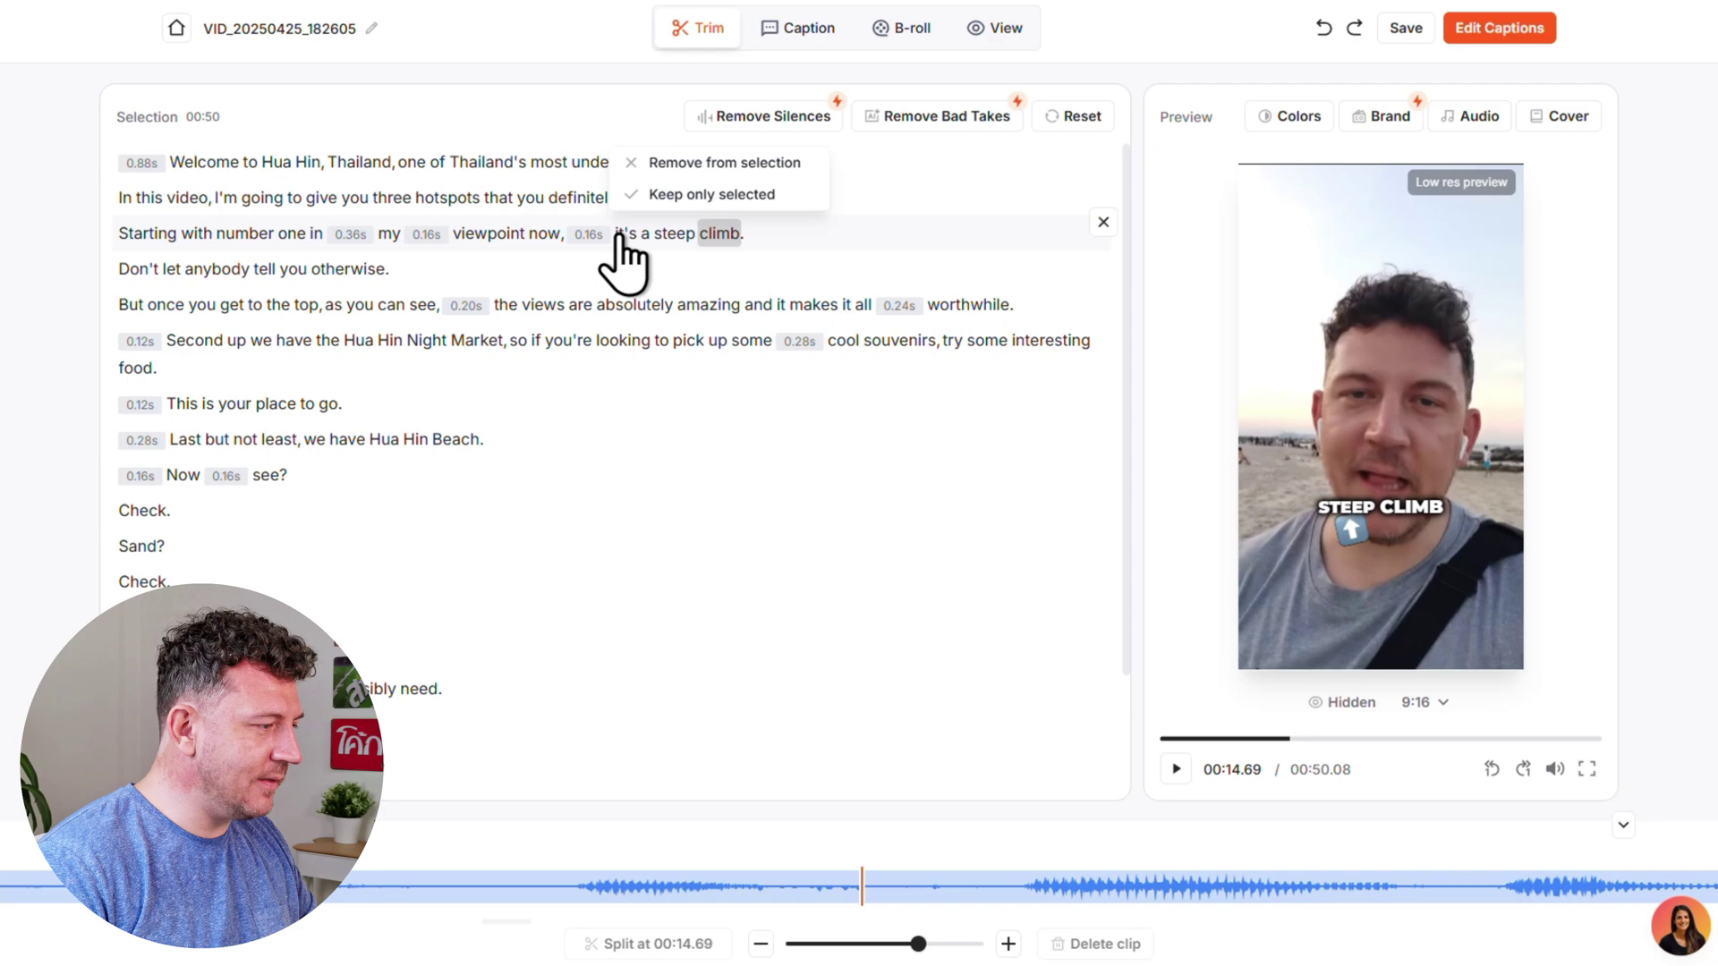
{"action": "left_click_drag", "start_coordinate": [620, 236], "coordinate": [707, 235]}
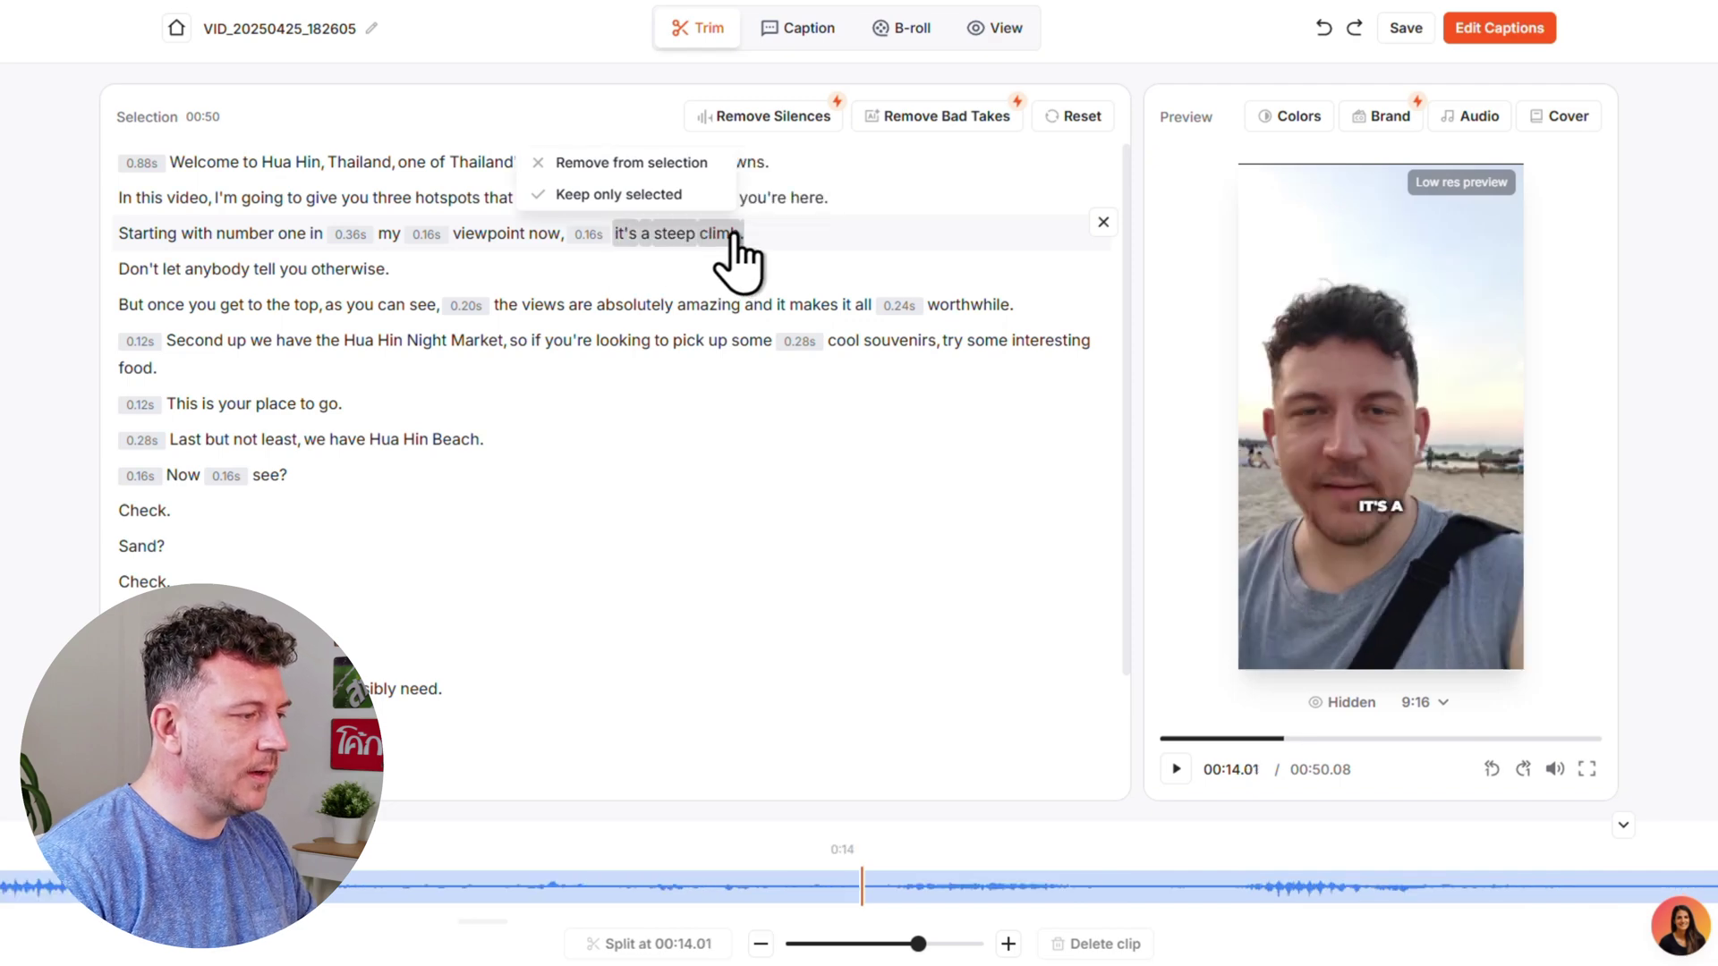
{"action": "left_click", "coordinate": [713, 164]}
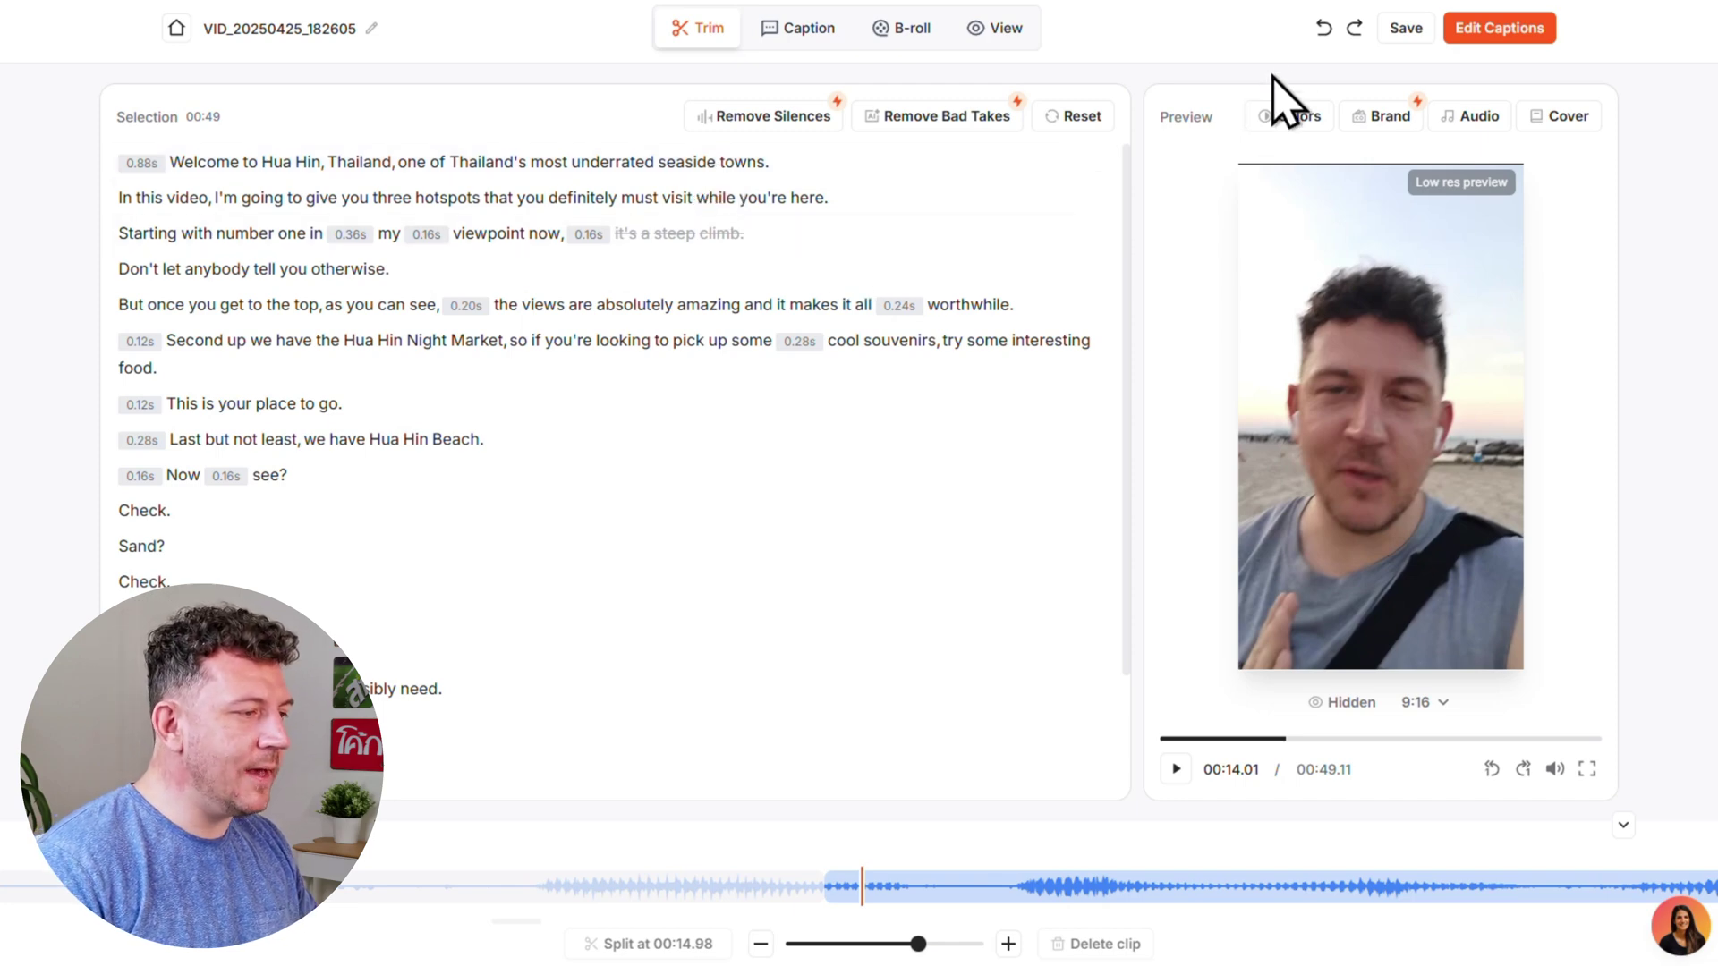
{"action": "left_click", "coordinate": [1323, 29]}
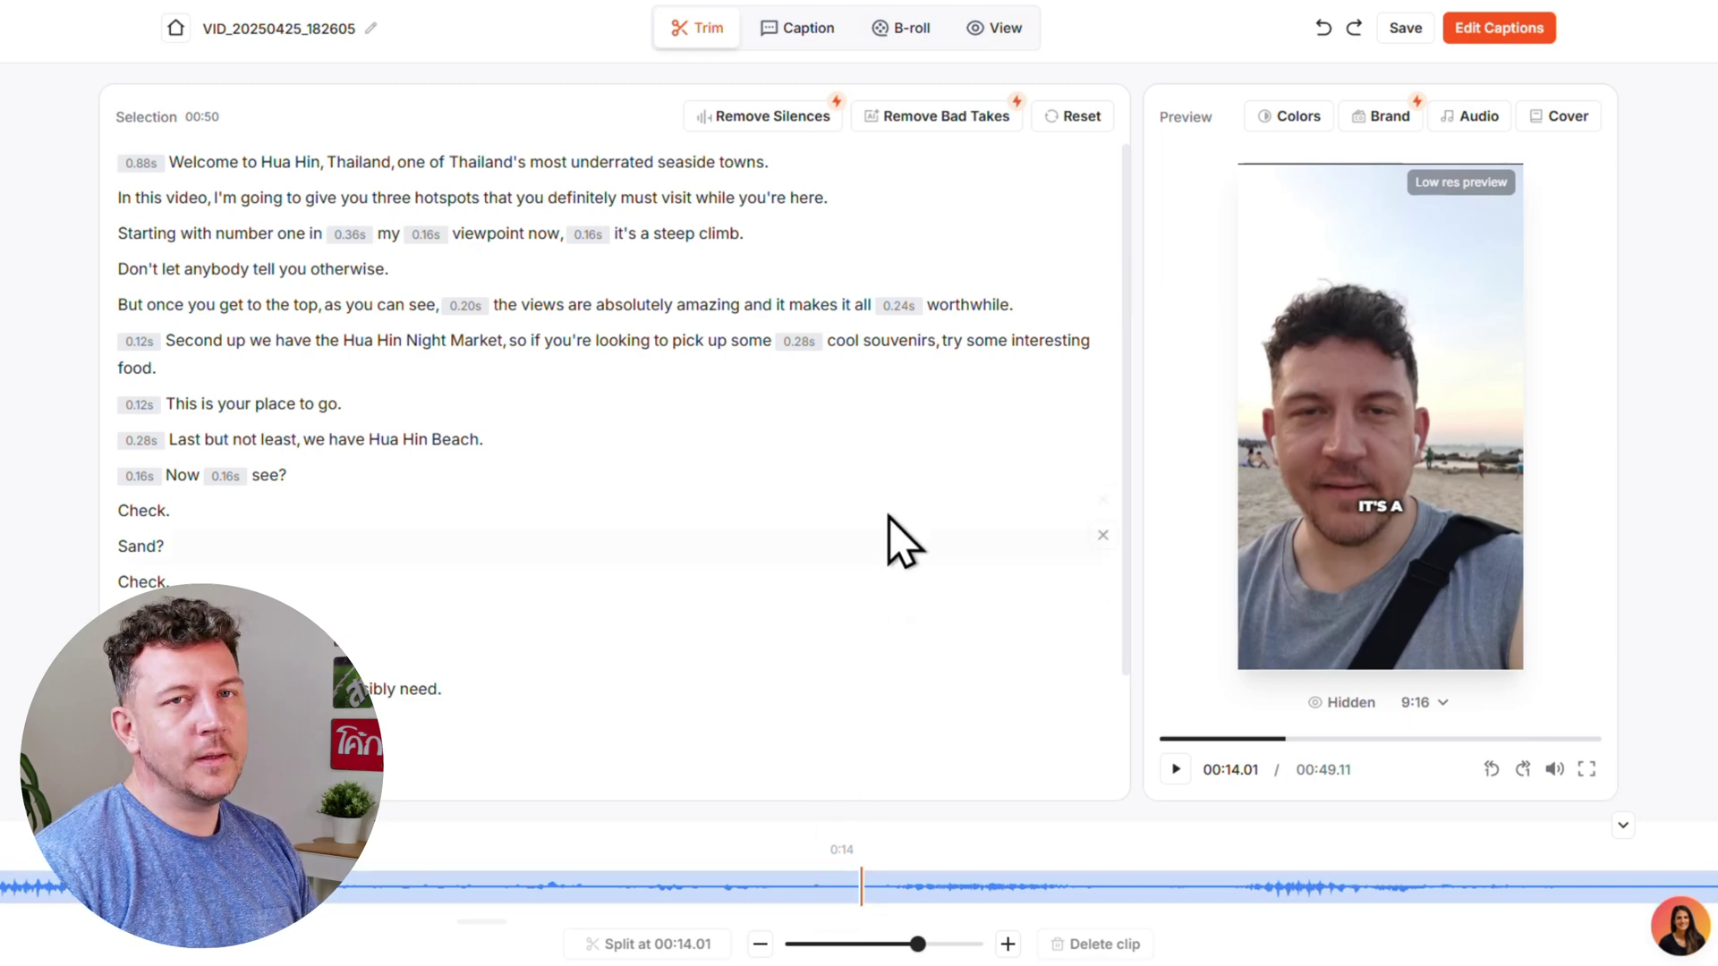
{"action": "mouse_move", "coordinate": [891, 506]}
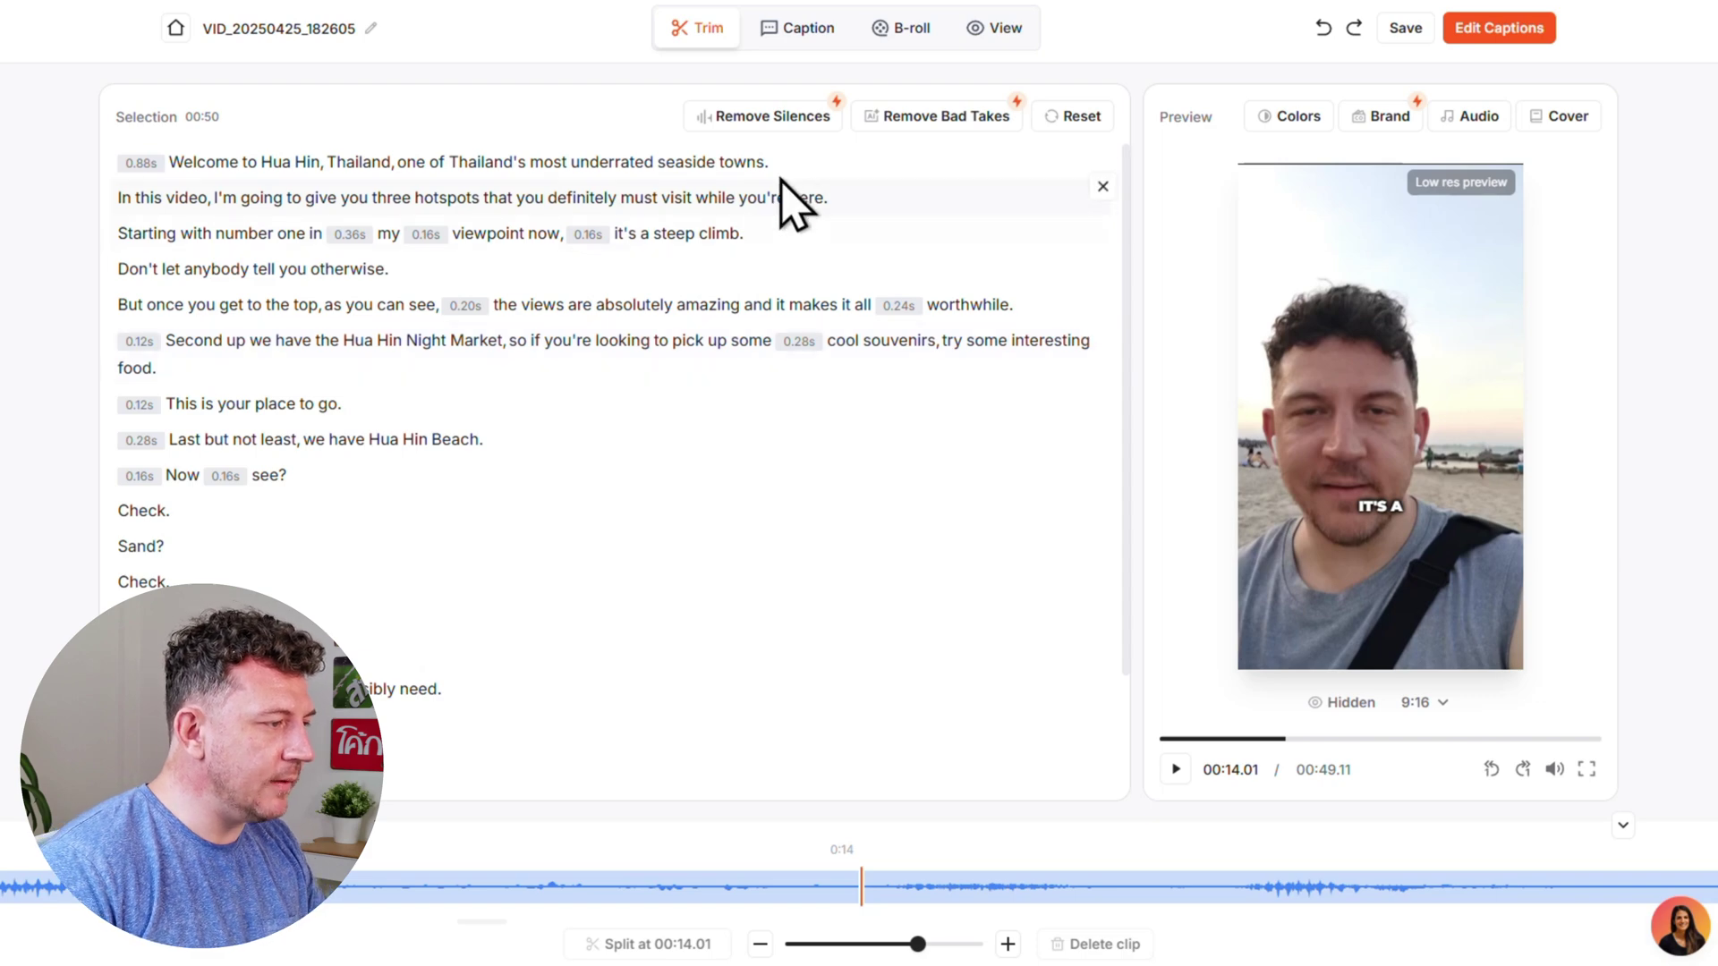
Remove the 16 silences at Extra Fast pacing, shortening the video to 00:45.
{"action": "left_click", "coordinate": [794, 122]}
{"action": "left_click", "coordinate": [995, 251]}
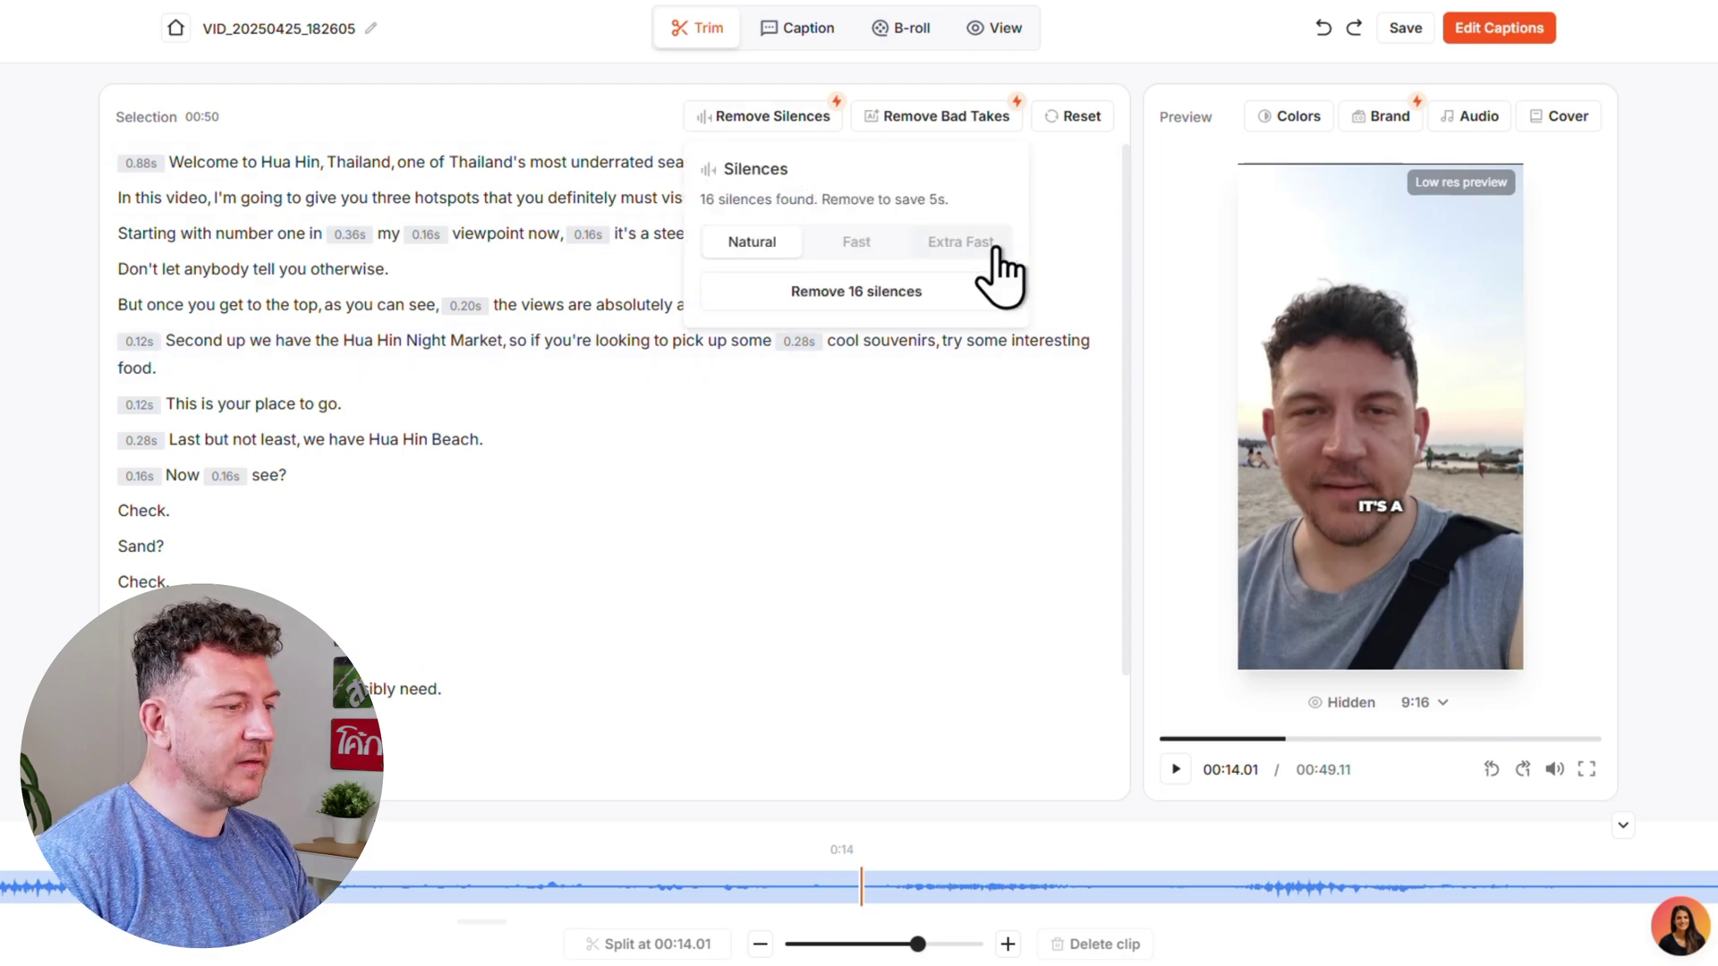
{"action": "left_click", "coordinate": [946, 305]}
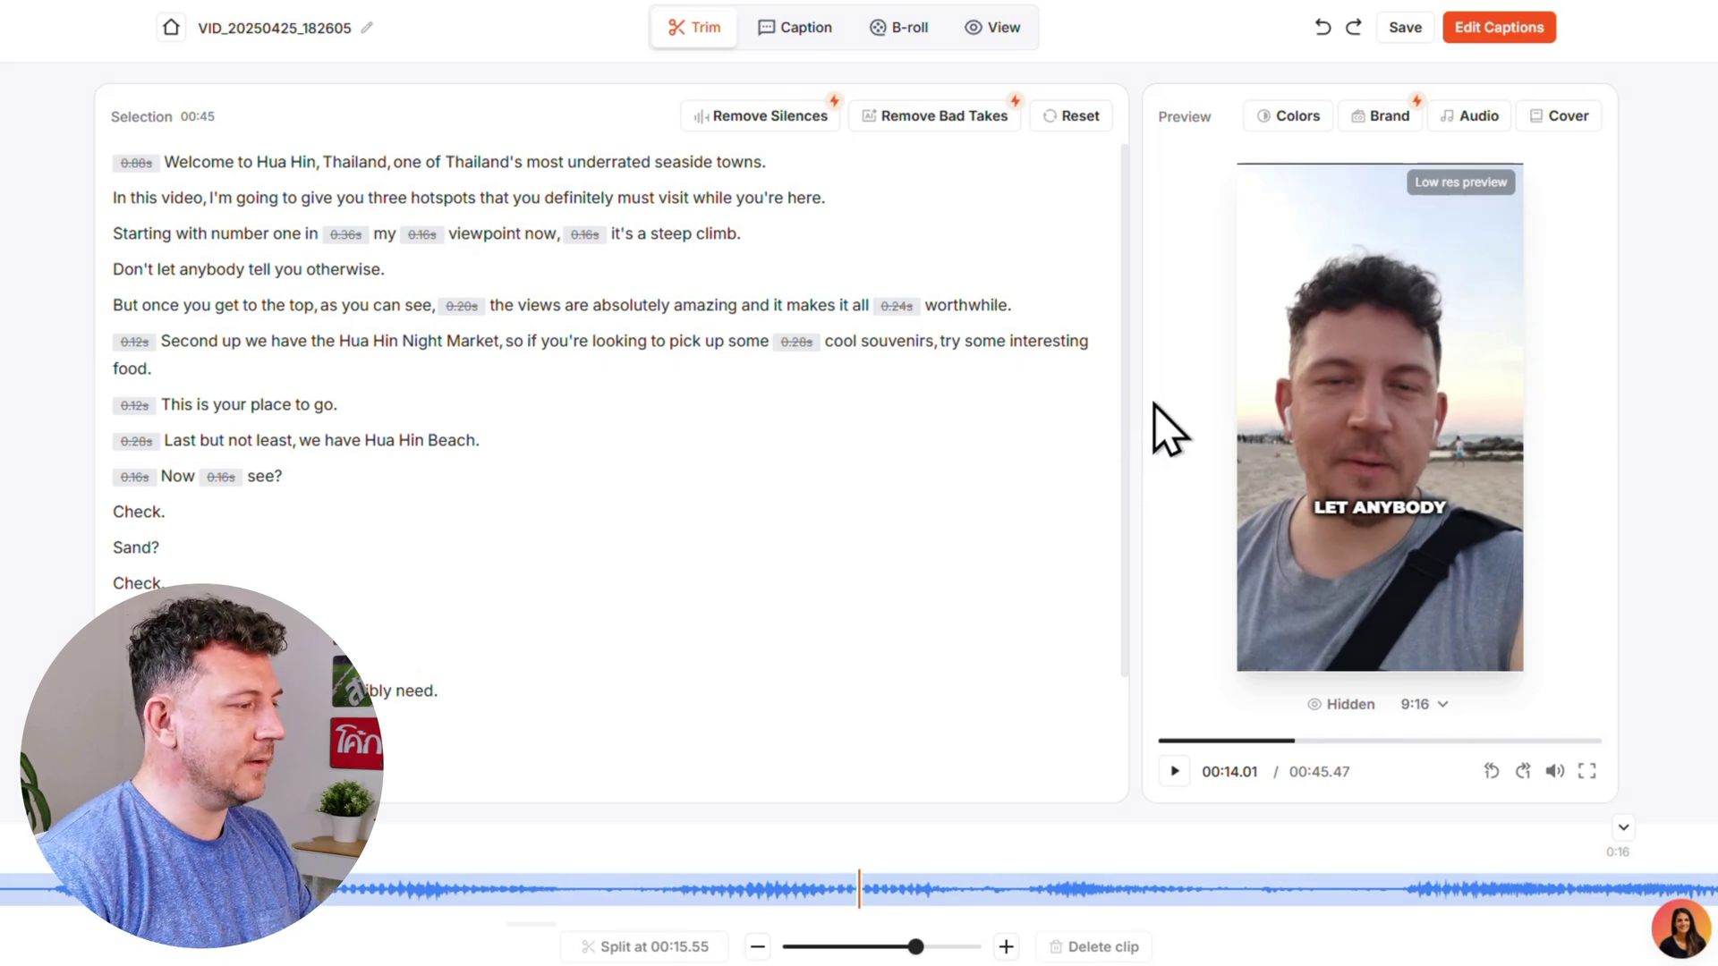
{"action": "left_click", "coordinate": [1303, 132]}
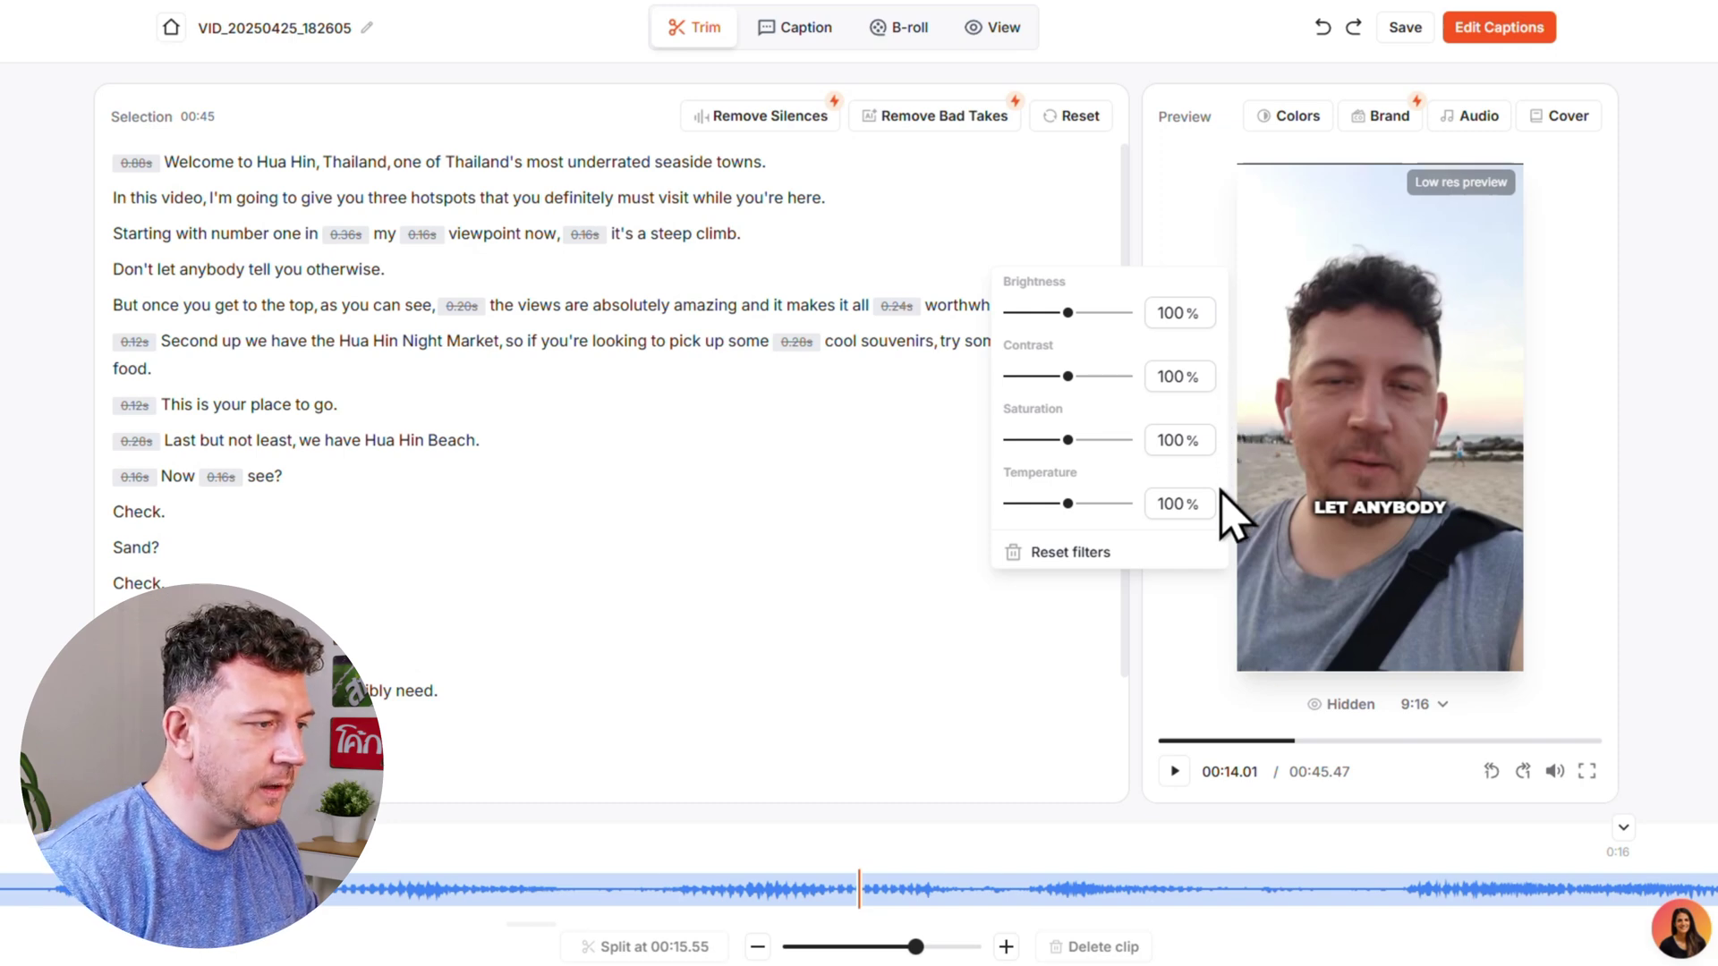
Raise the video contrast to 111% and saturation to 120%.
{"action": "left_click_drag", "start_coordinate": [1069, 376], "coordinate": [1074, 377]}
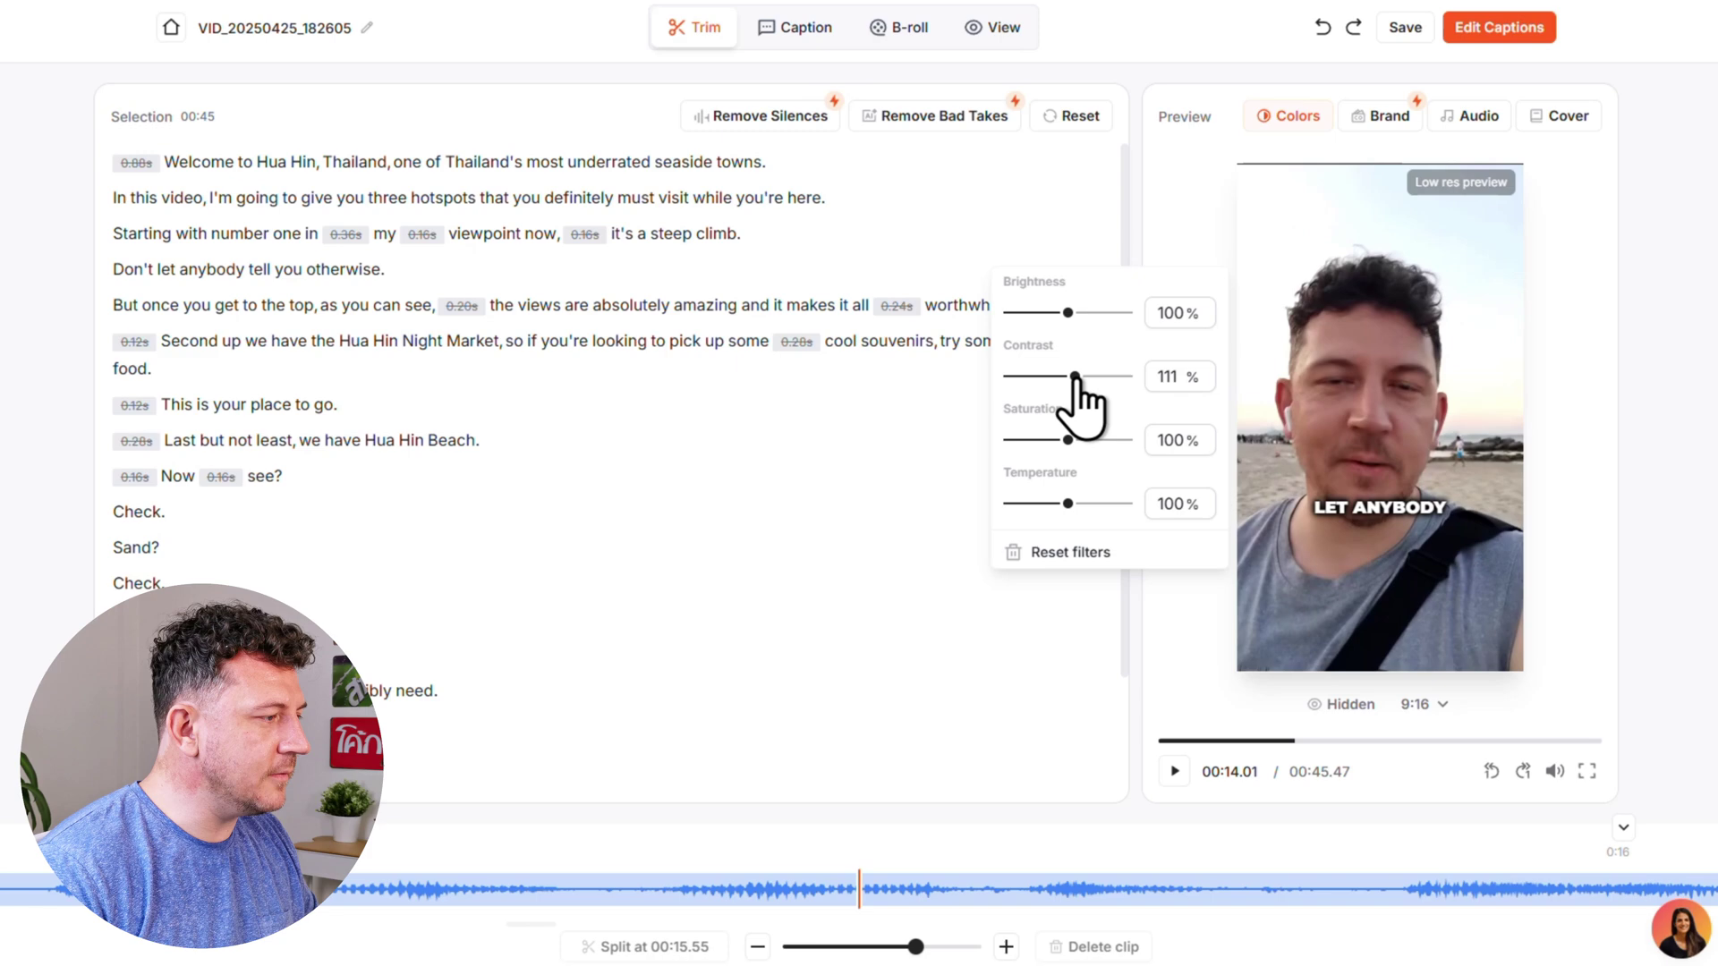
{"action": "left_click_drag", "start_coordinate": [1068, 439], "coordinate": [1081, 439]}
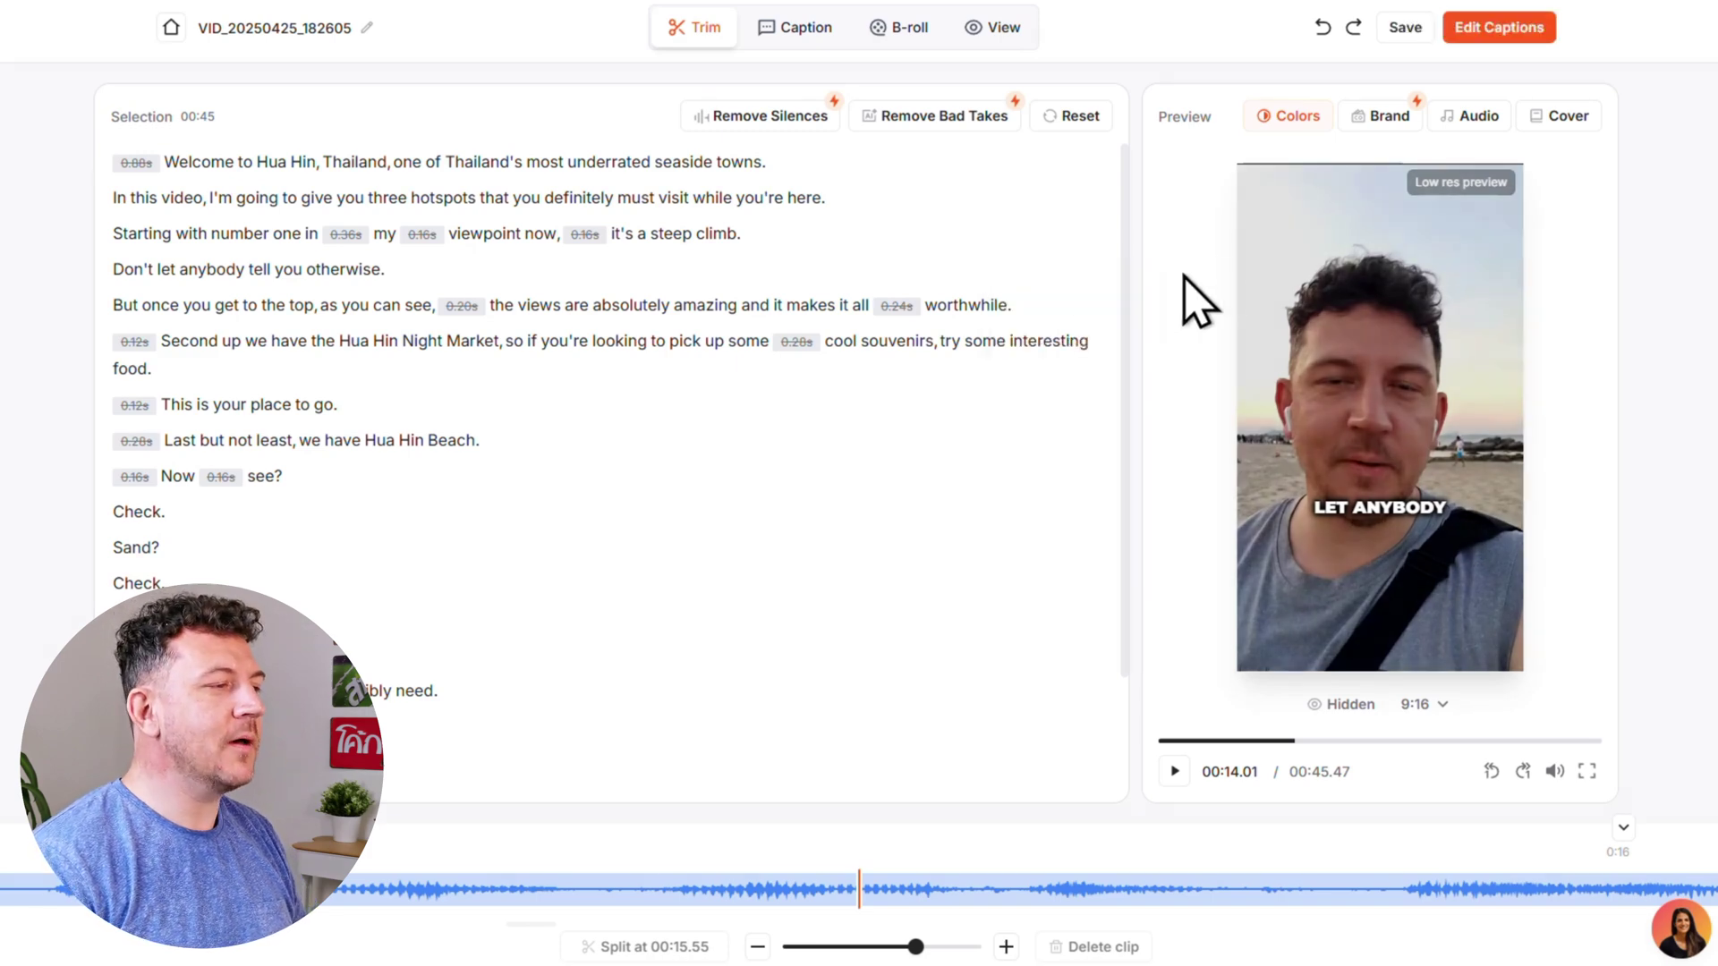
Turn on Clean Audio and browse the music library through to Premium Music.
{"action": "left_click", "coordinate": [1500, 124]}
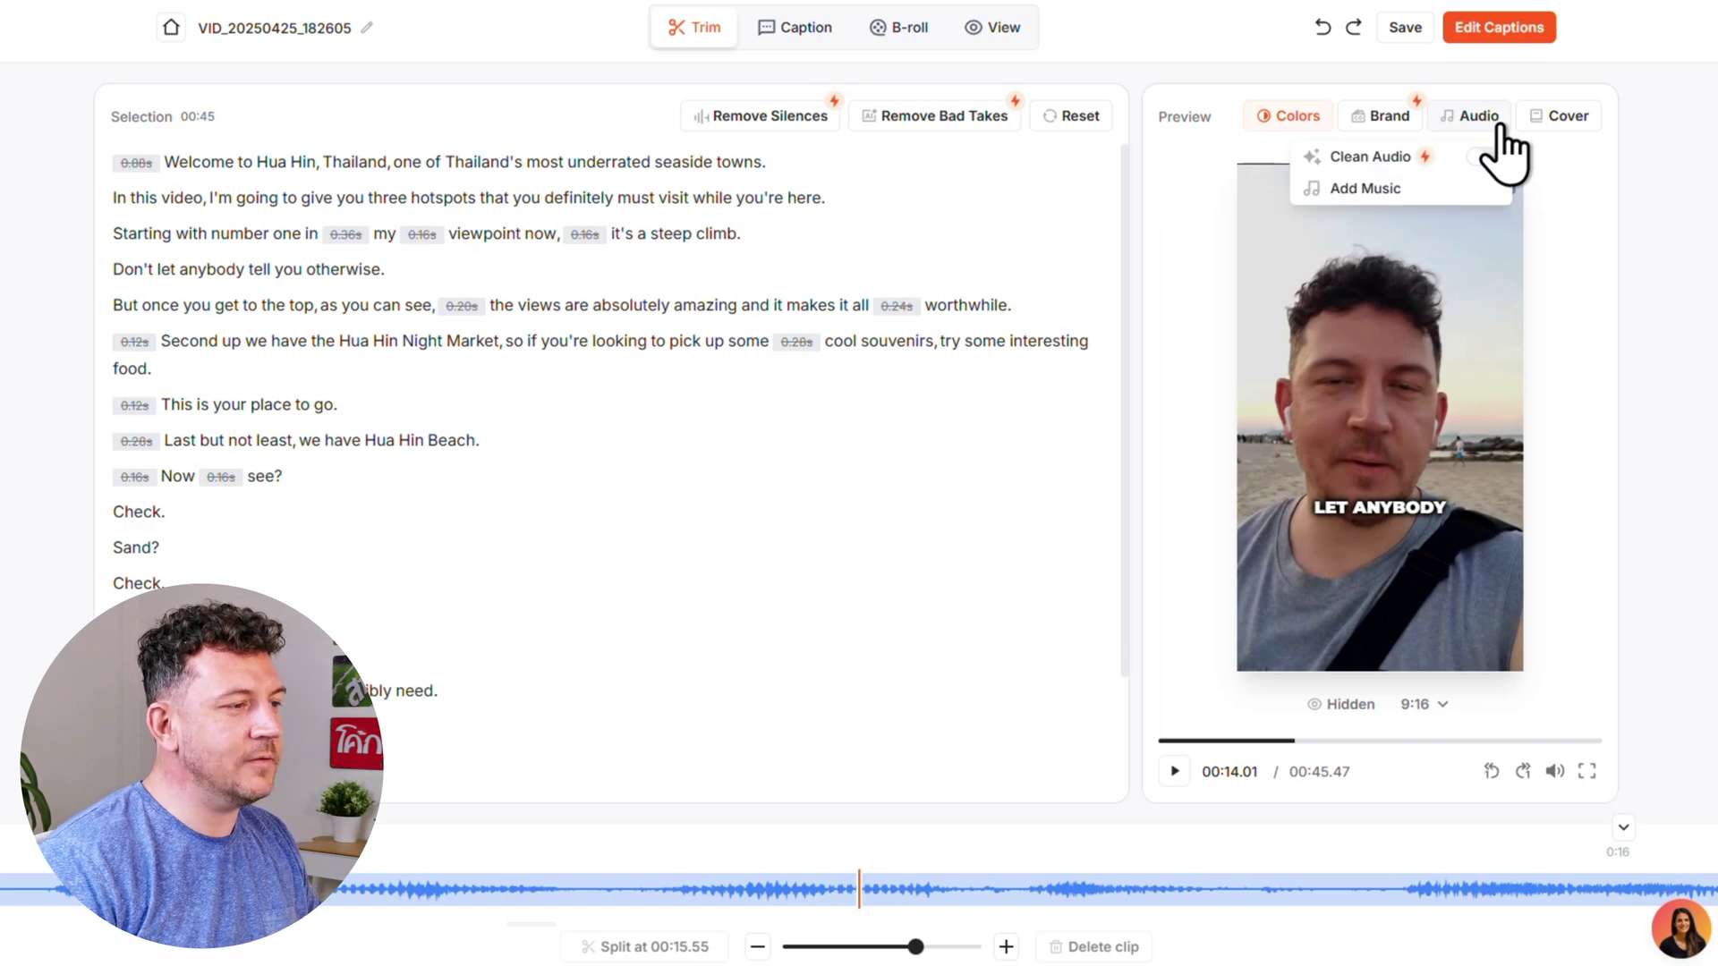
{"action": "left_click", "coordinate": [1490, 158]}
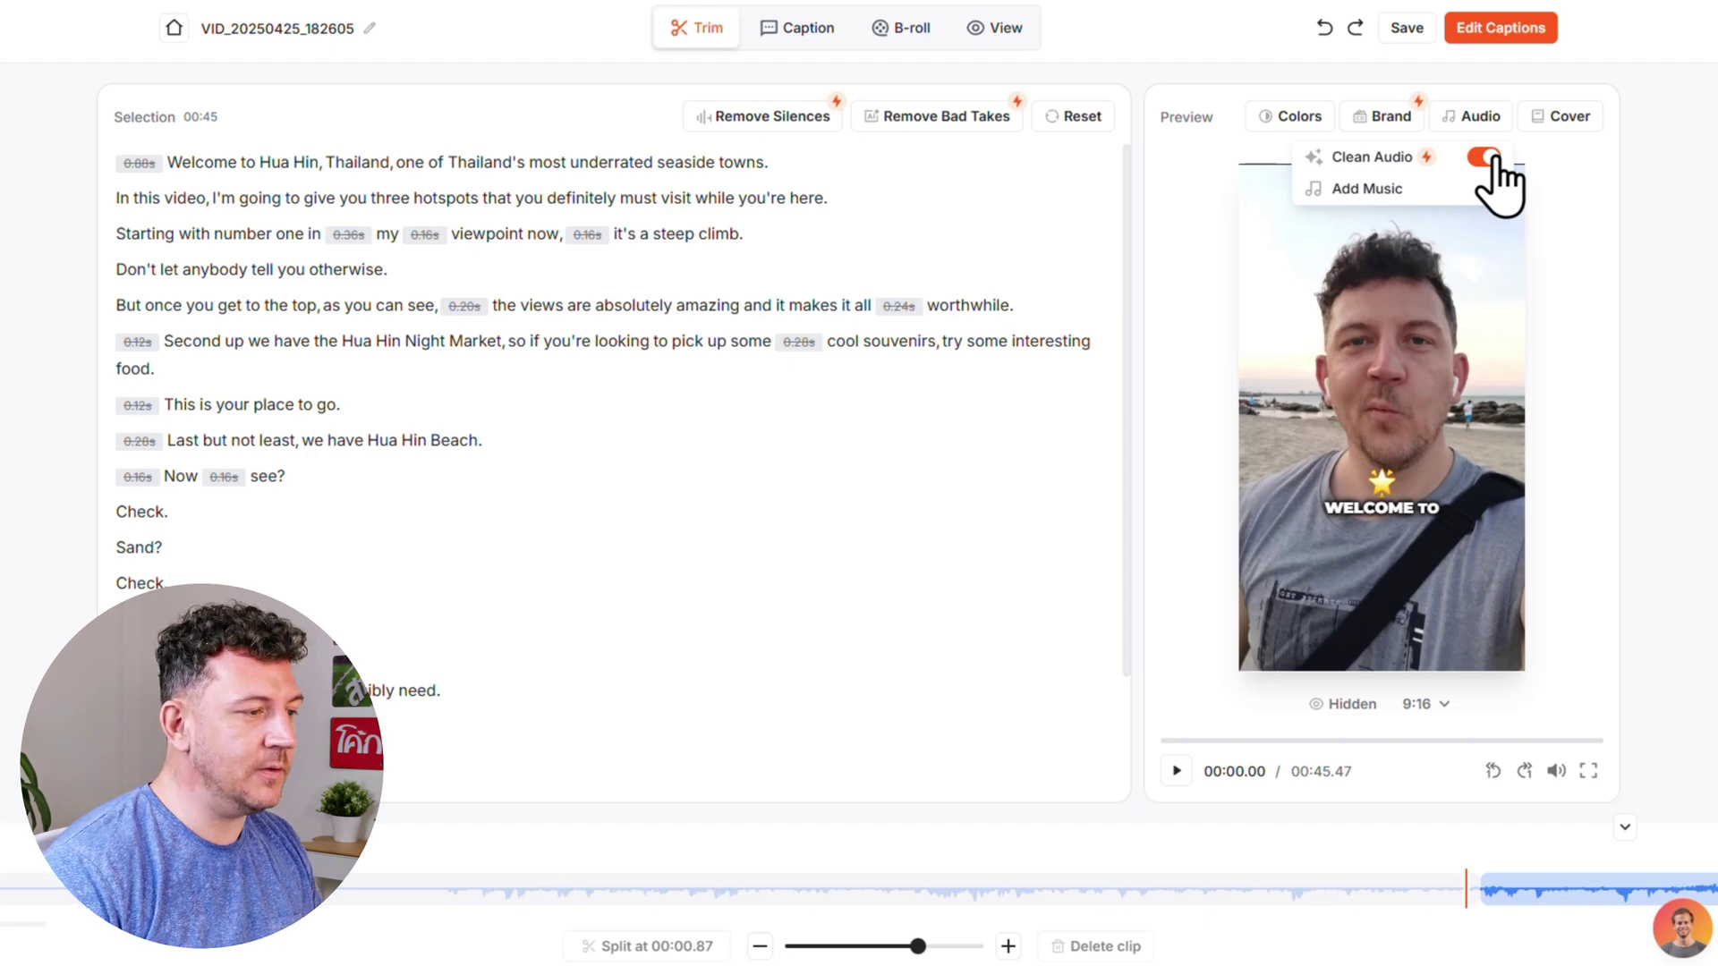
{"action": "left_click", "coordinate": [1470, 184]}
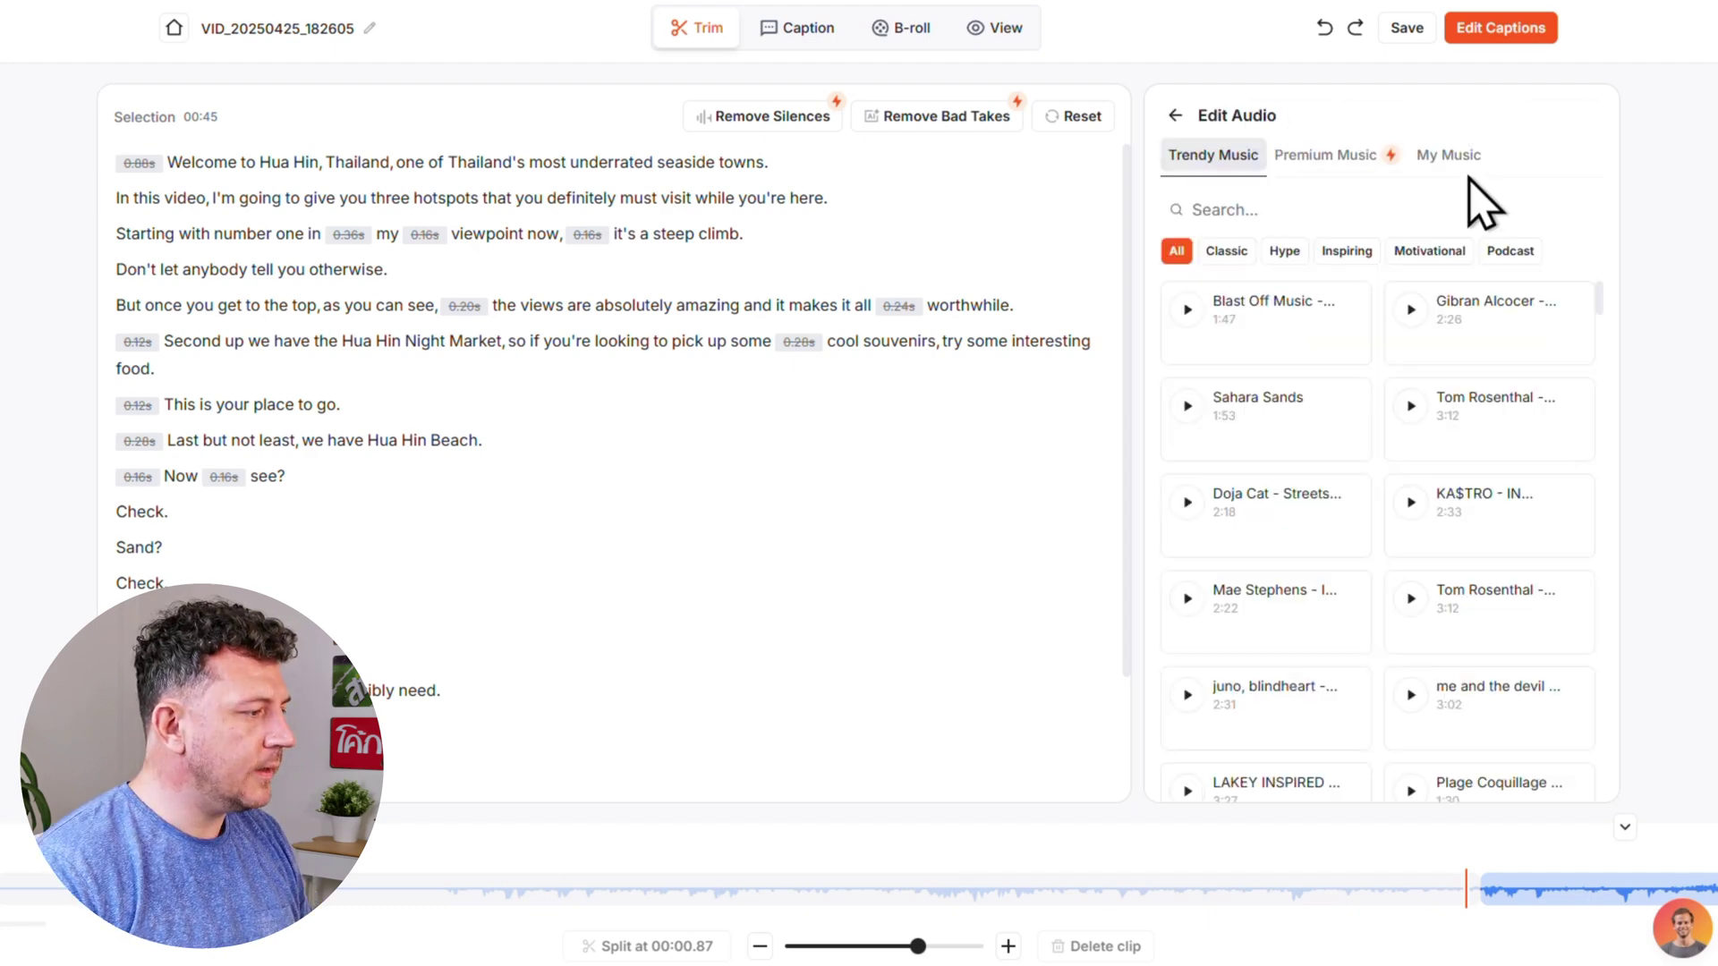
{"action": "left_click", "coordinate": [1454, 156]}
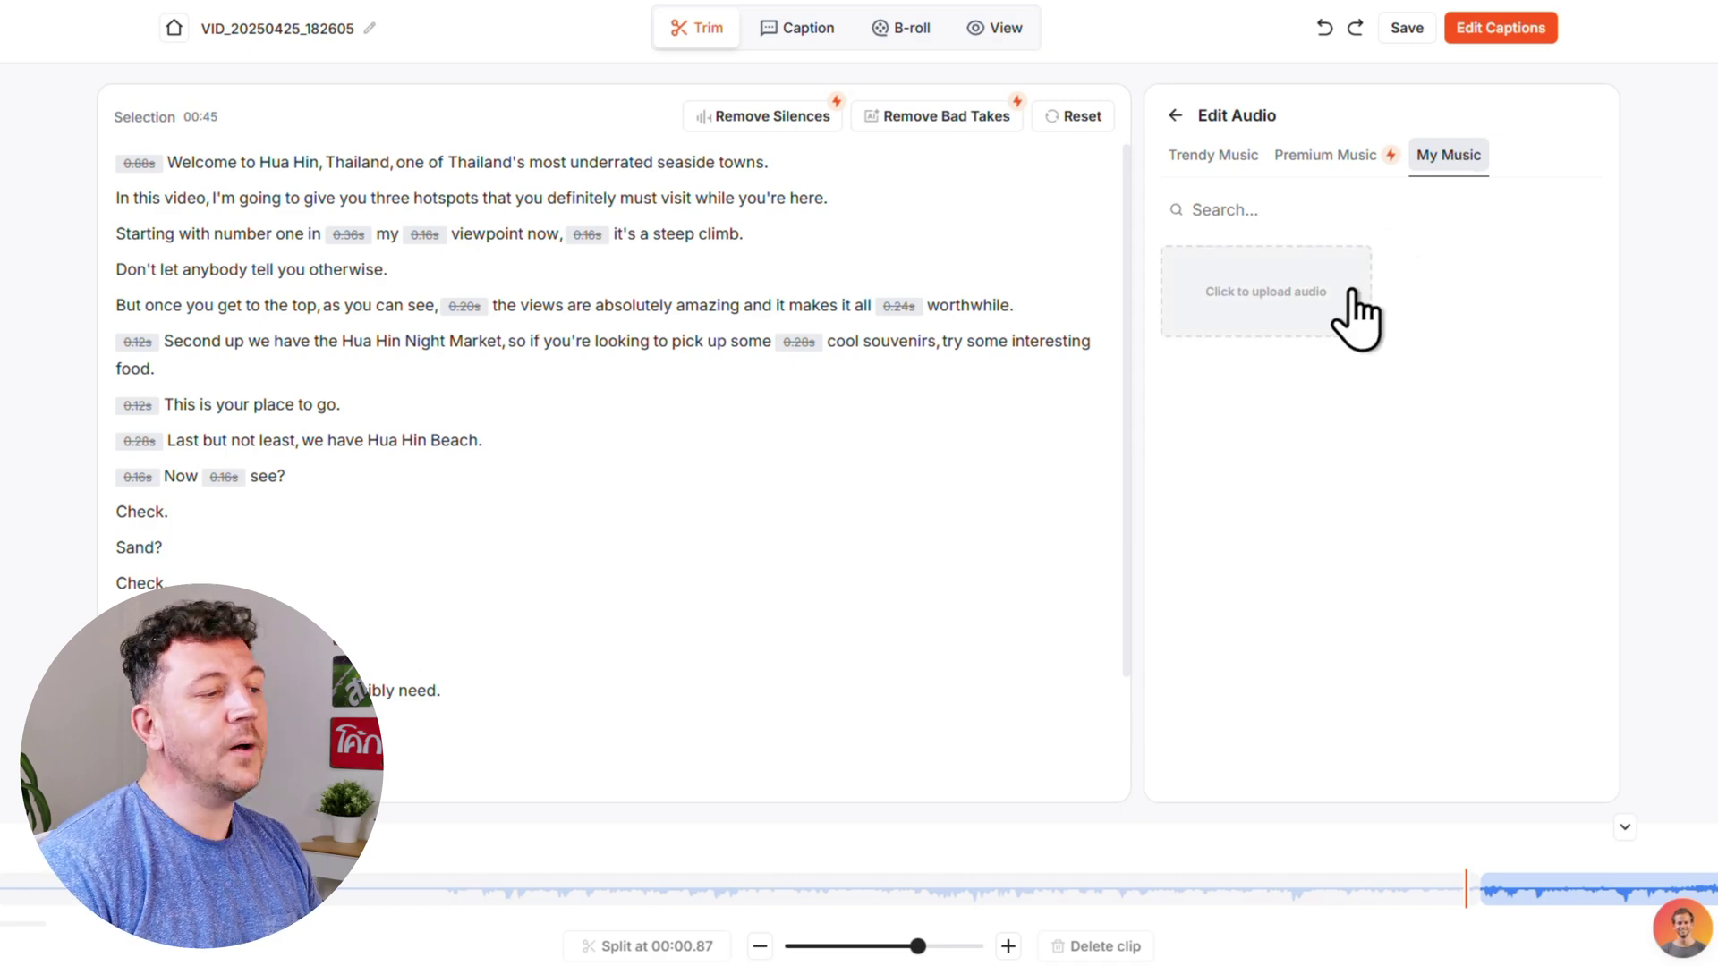
{"action": "left_click", "coordinate": [1253, 157]}
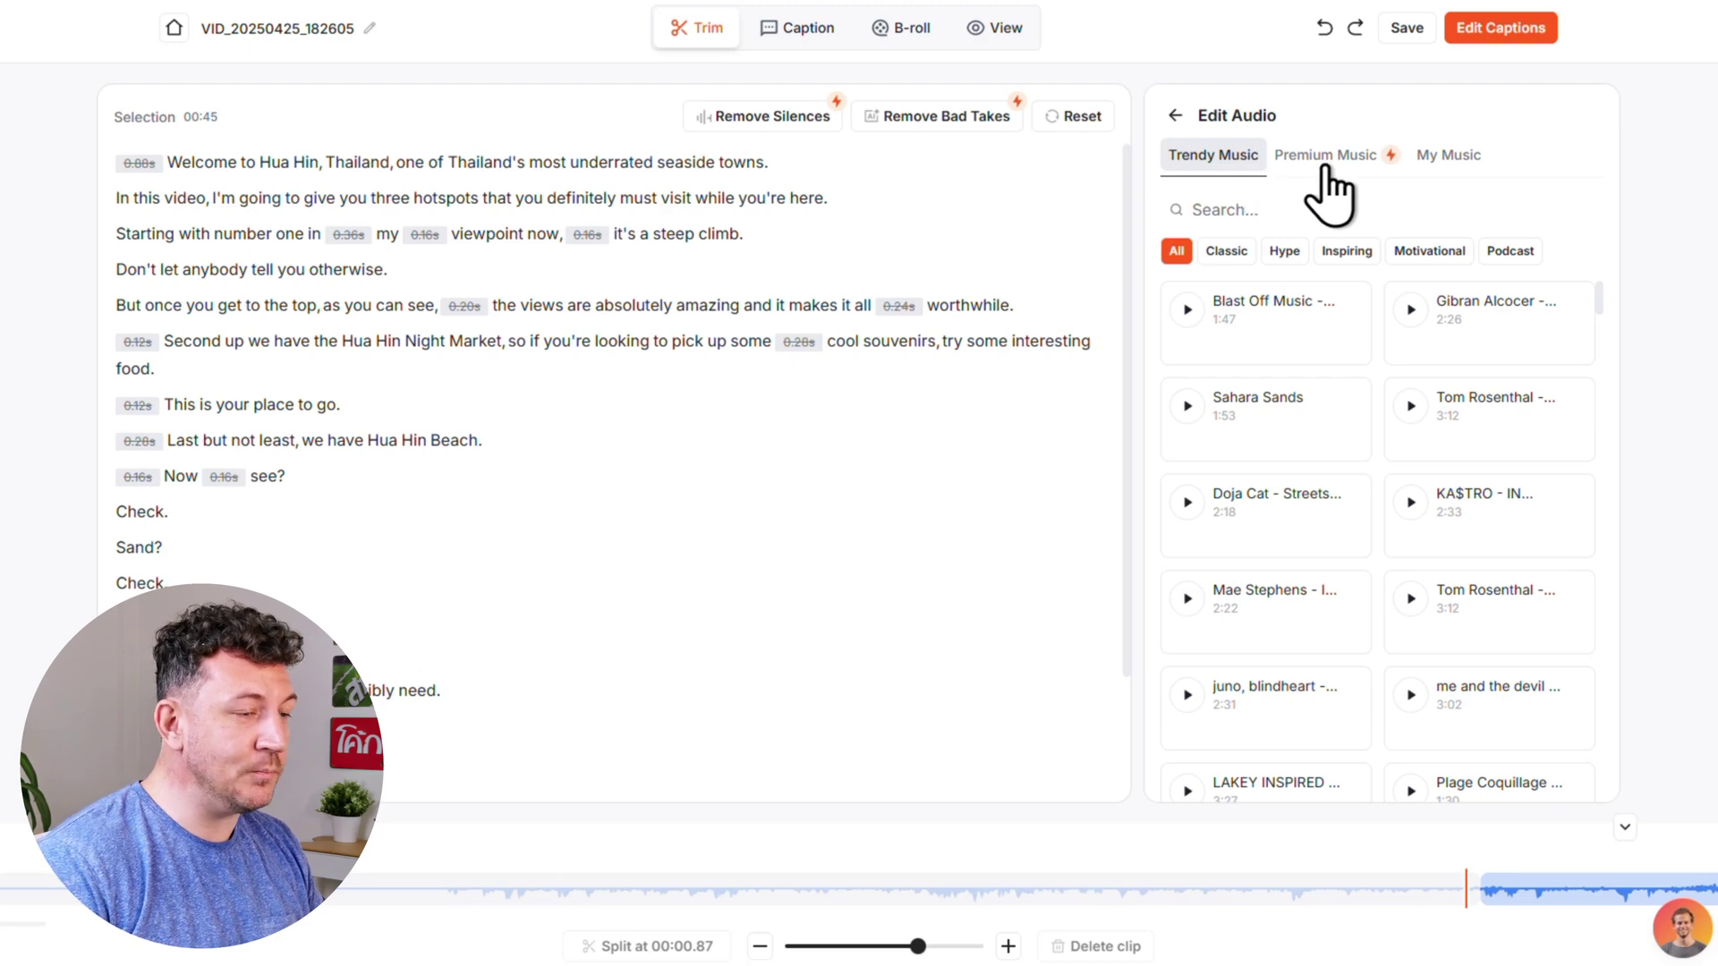
{"action": "left_click", "coordinate": [1360, 160]}
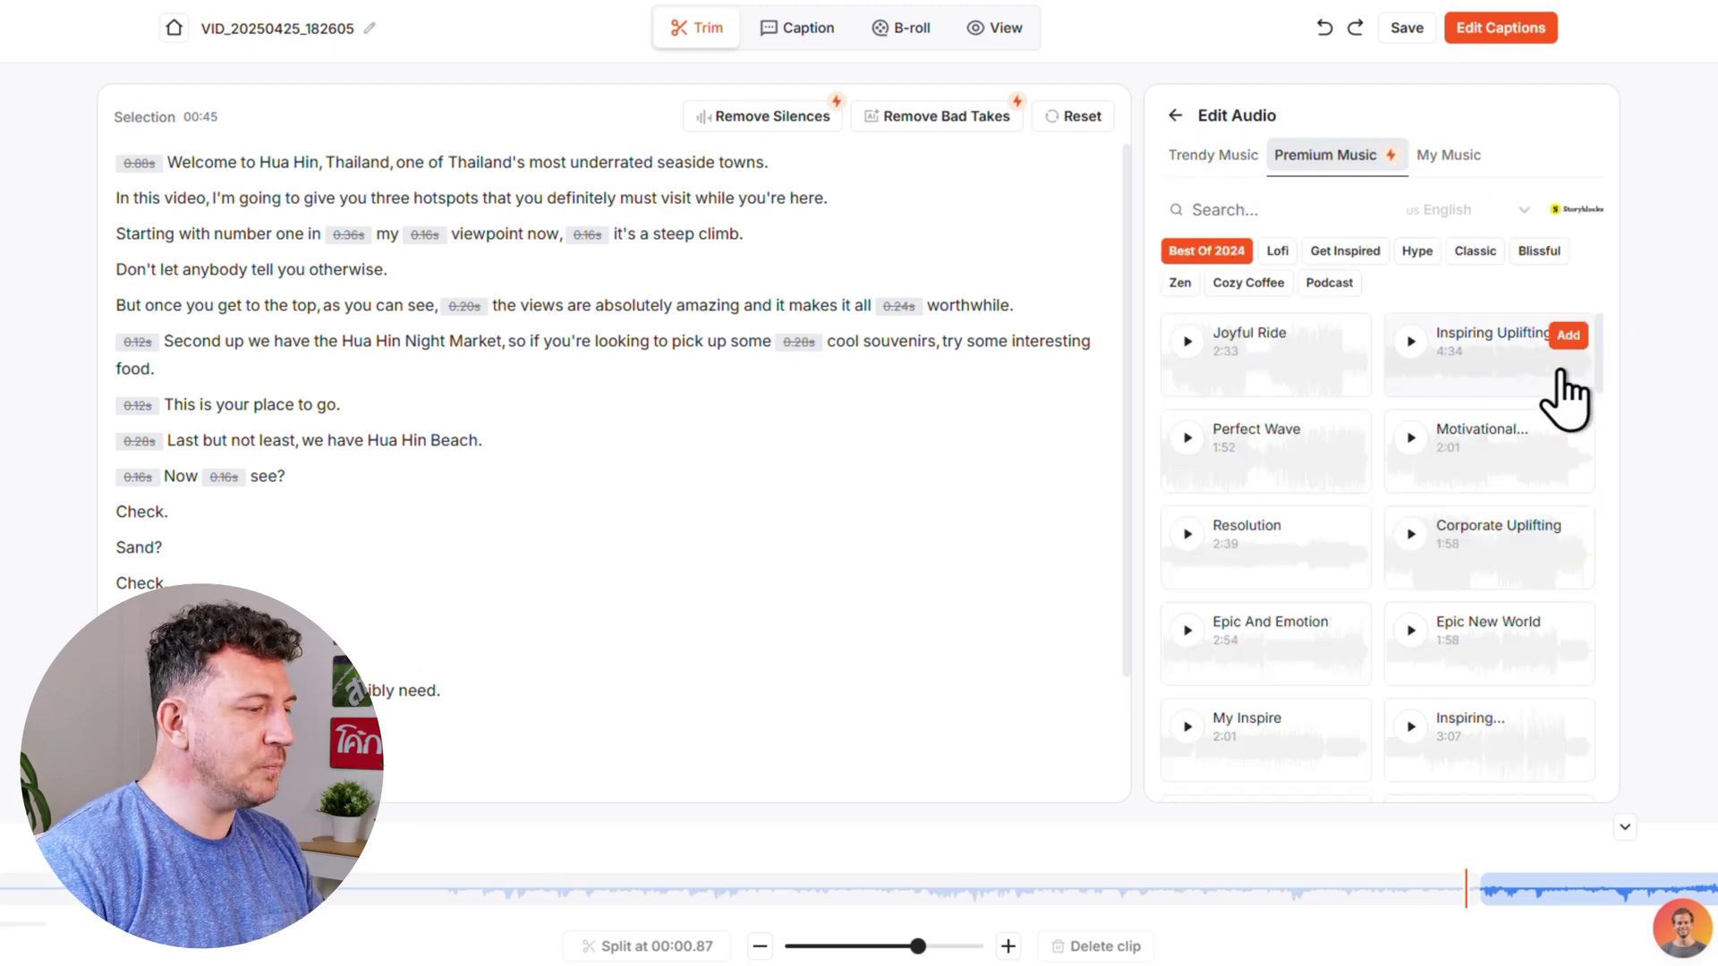
Preview Joyful Ride and the Motivational track, then play back the video with its 19% music track.
{"action": "left_click", "coordinate": [1188, 341]}
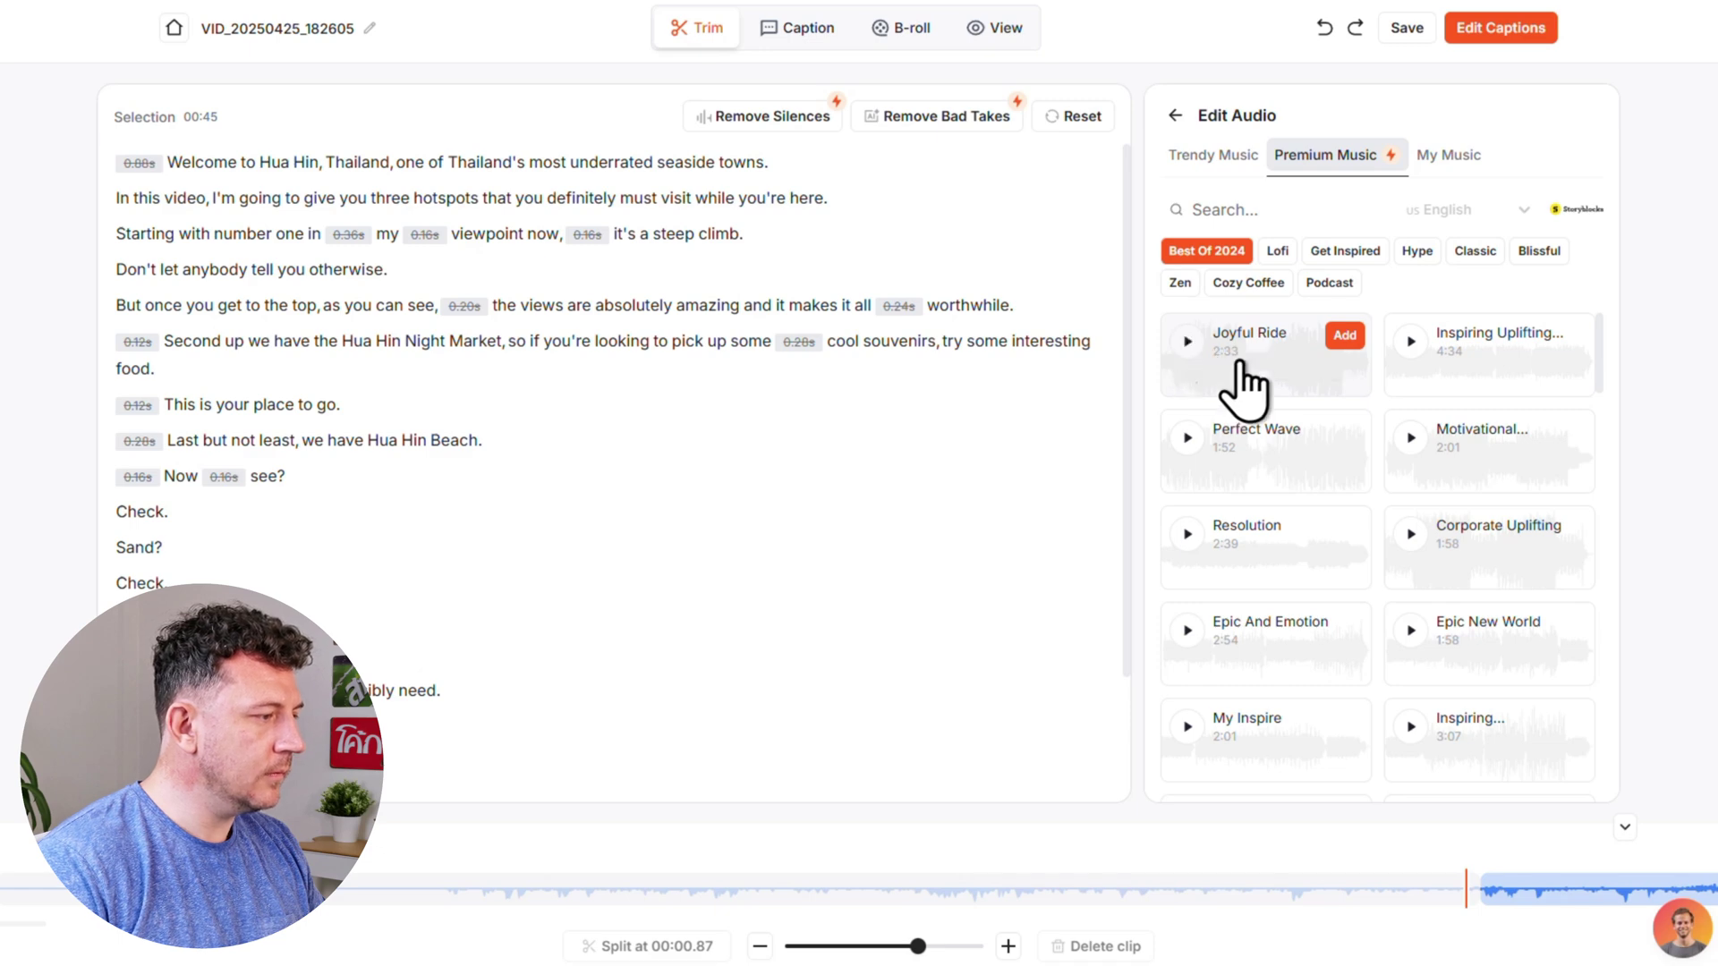
{"action": "left_click", "coordinate": [1407, 438]}
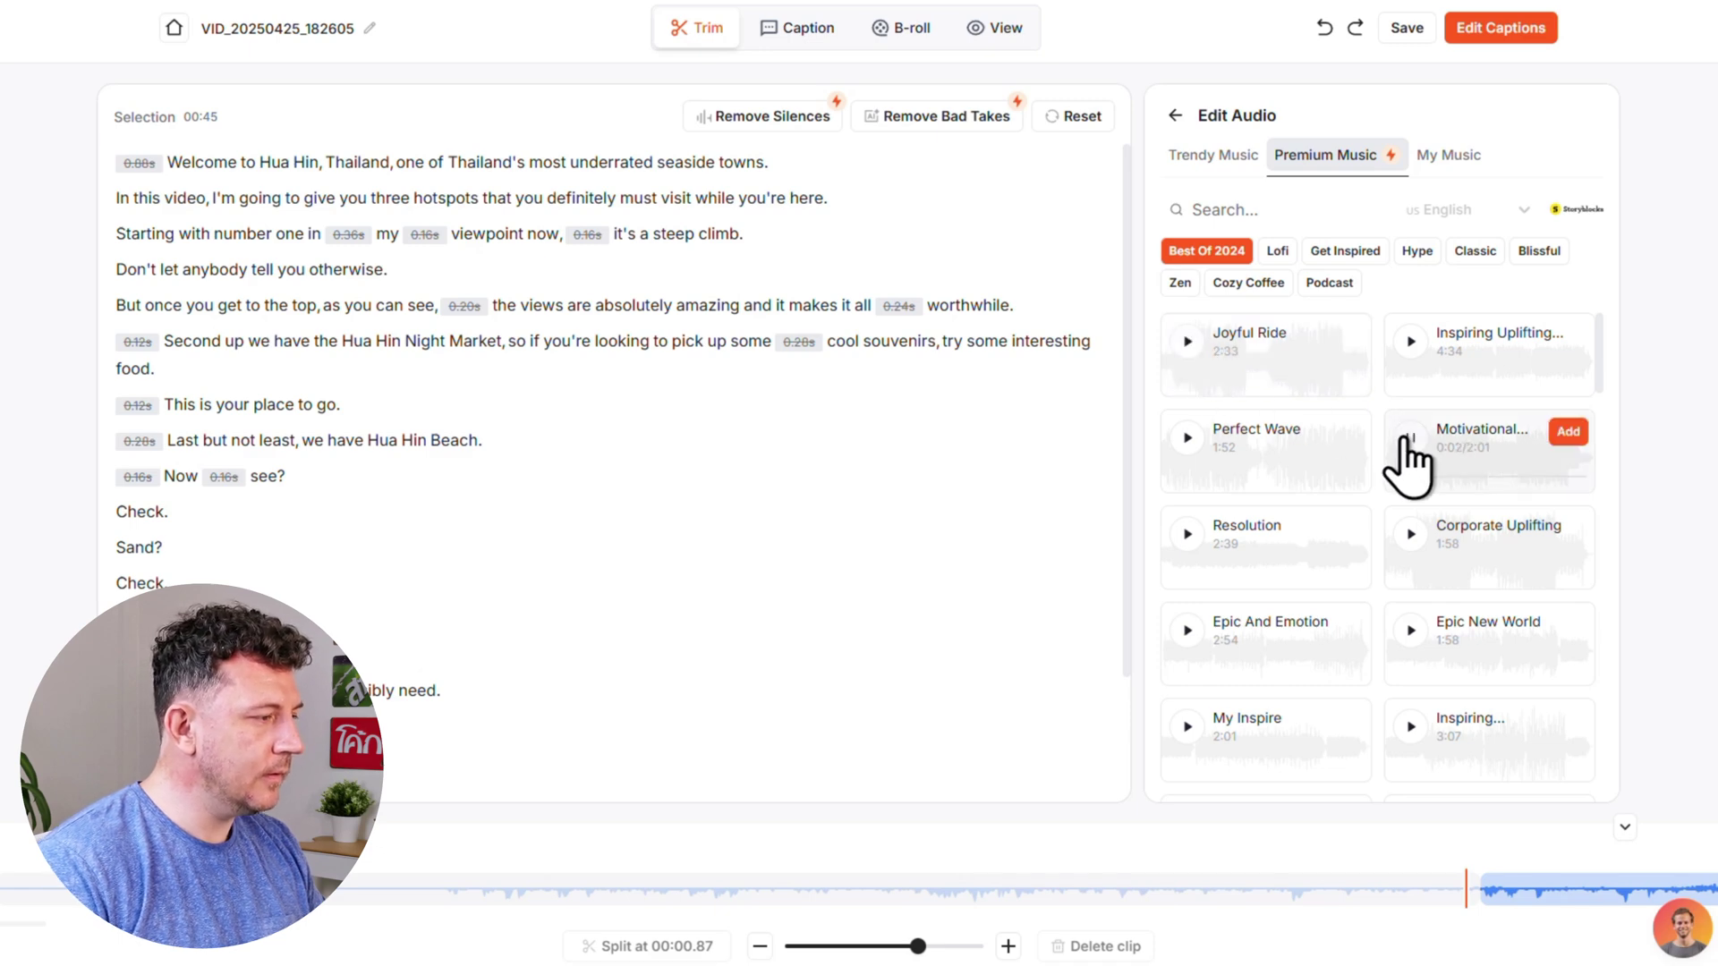
{"action": "left_click", "coordinate": [1410, 438]}
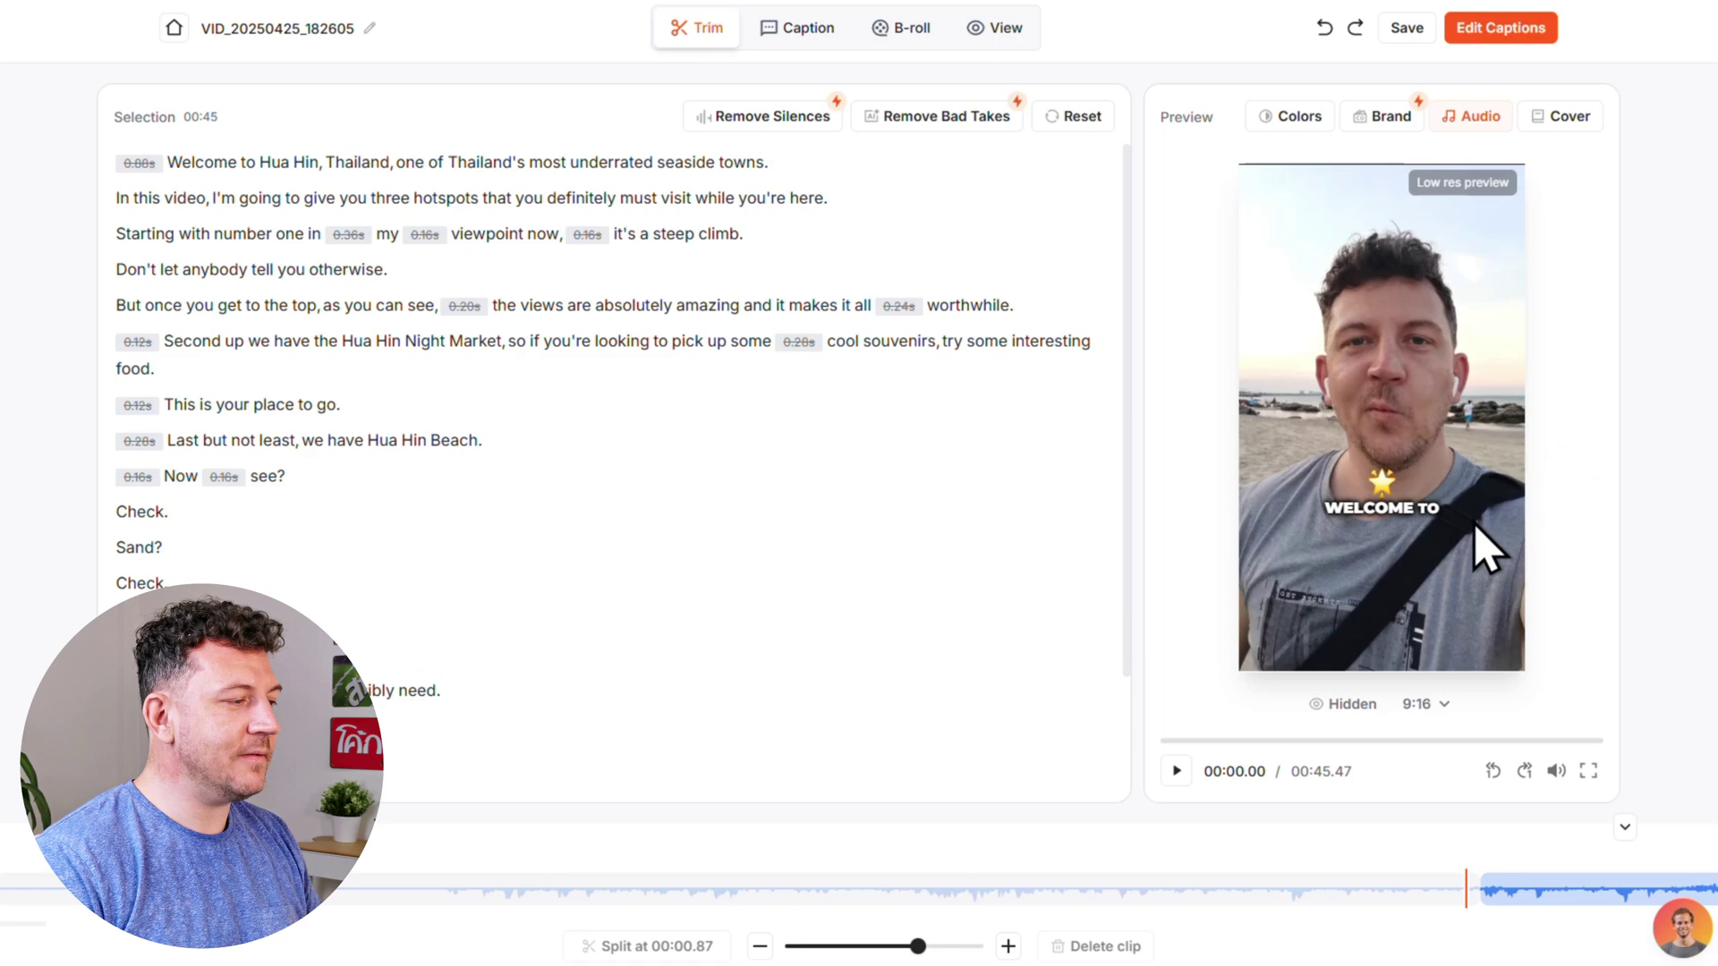
{"action": "left_click", "coordinate": [1180, 773]}
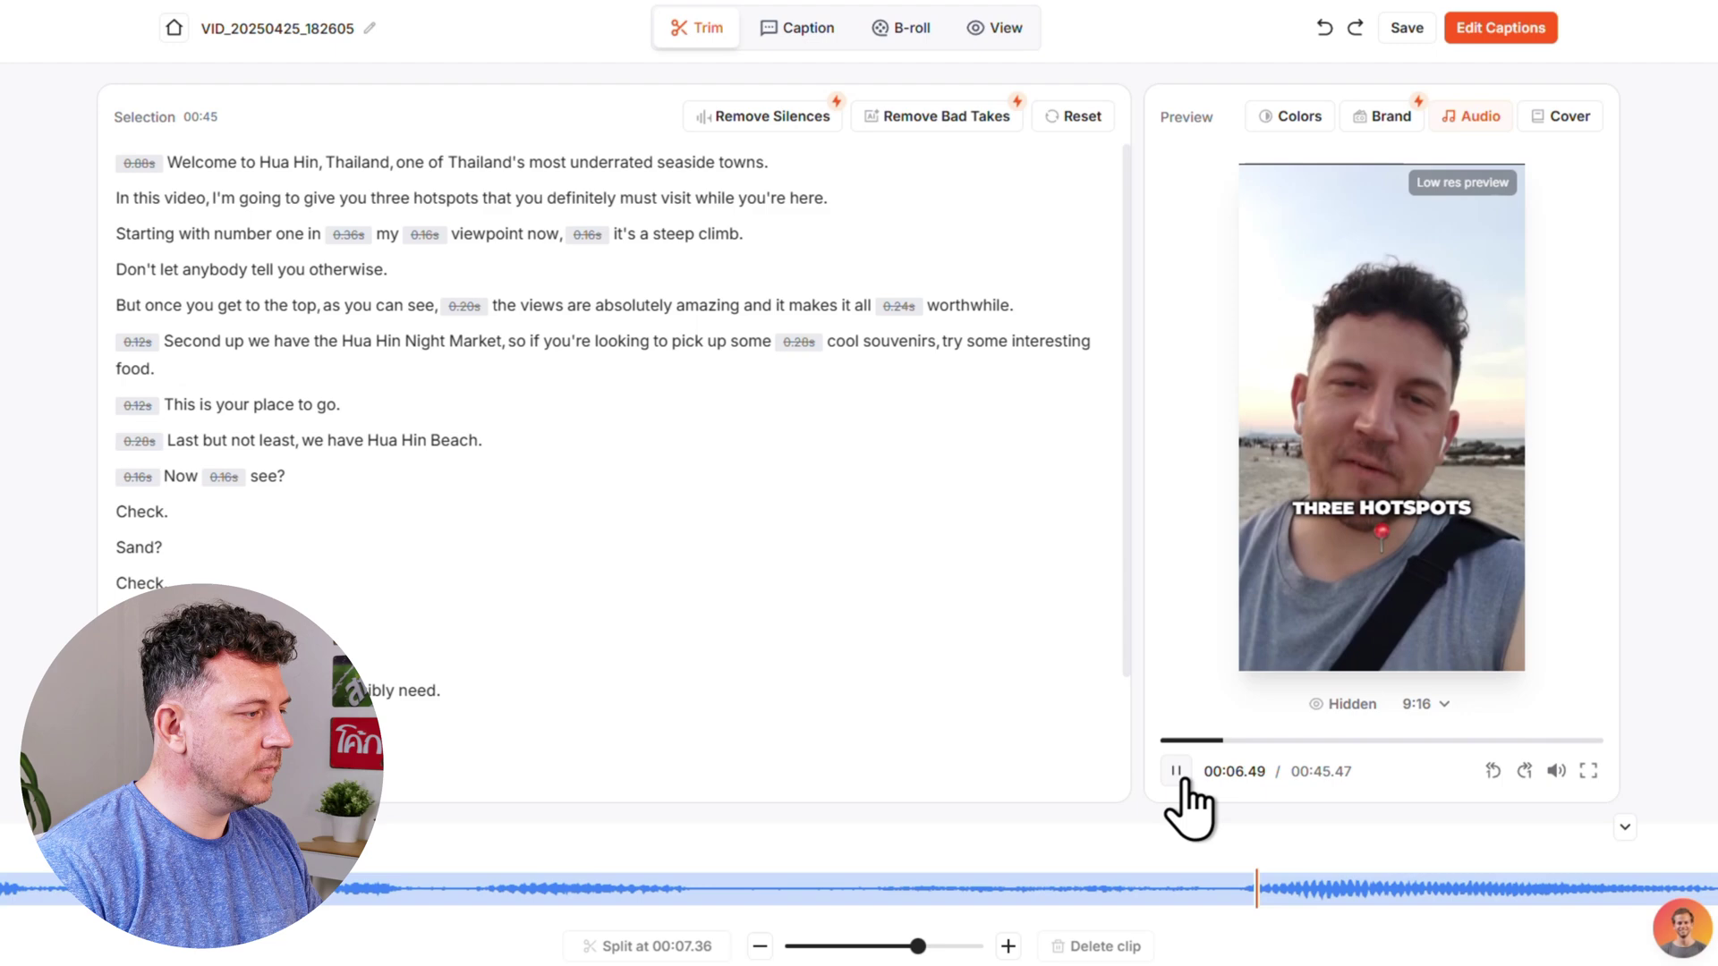
{"action": "left_click", "coordinate": [1179, 773]}
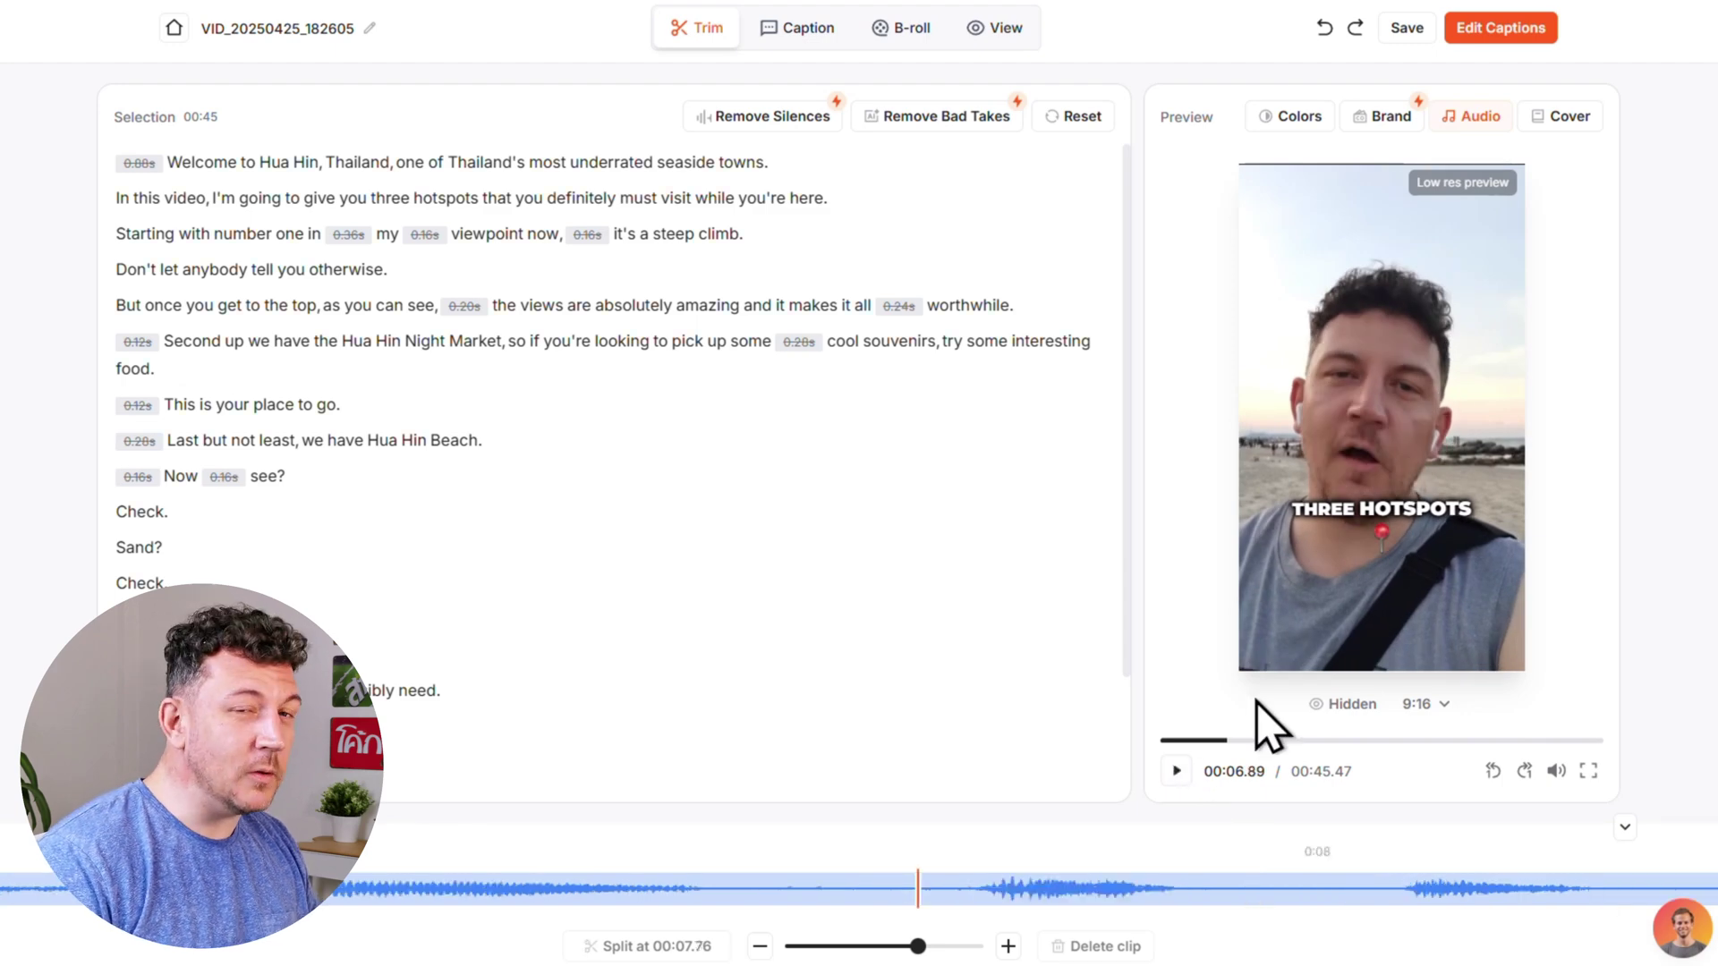
{"action": "left_click", "coordinate": [1490, 122]}
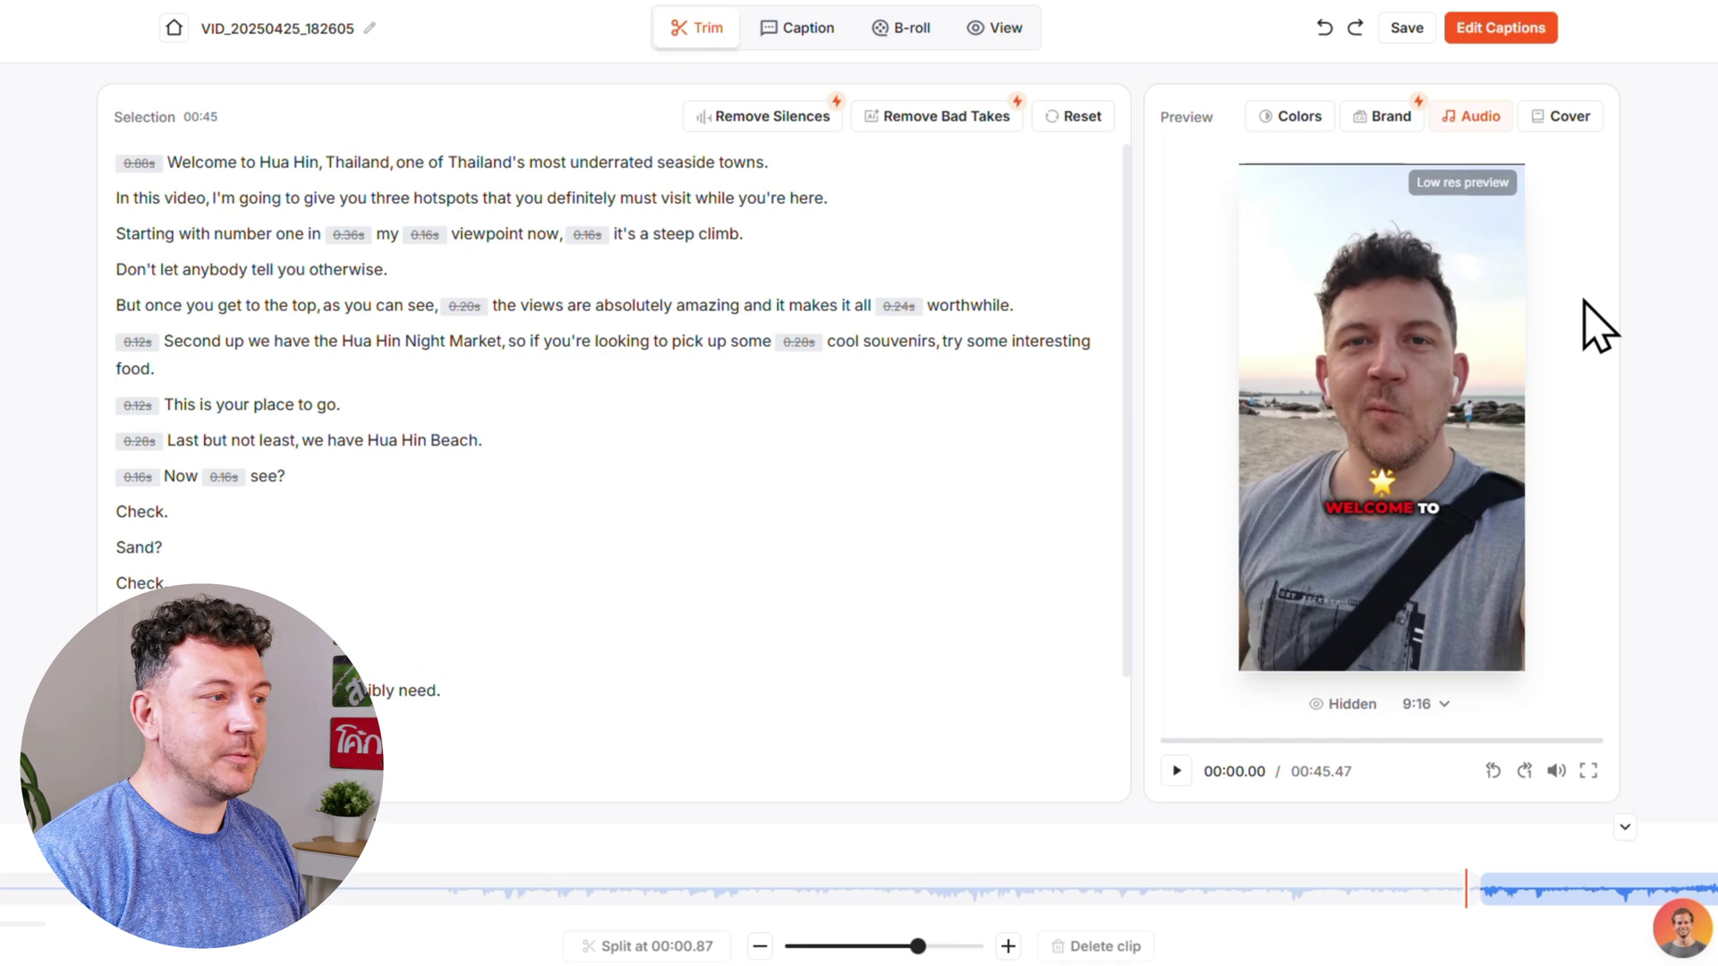
Compare the Maya, Leon, Dan, Jason, David, Beast and Ali caption styles, then apply Hormozi 1.
{"action": "left_click", "coordinate": [844, 67]}
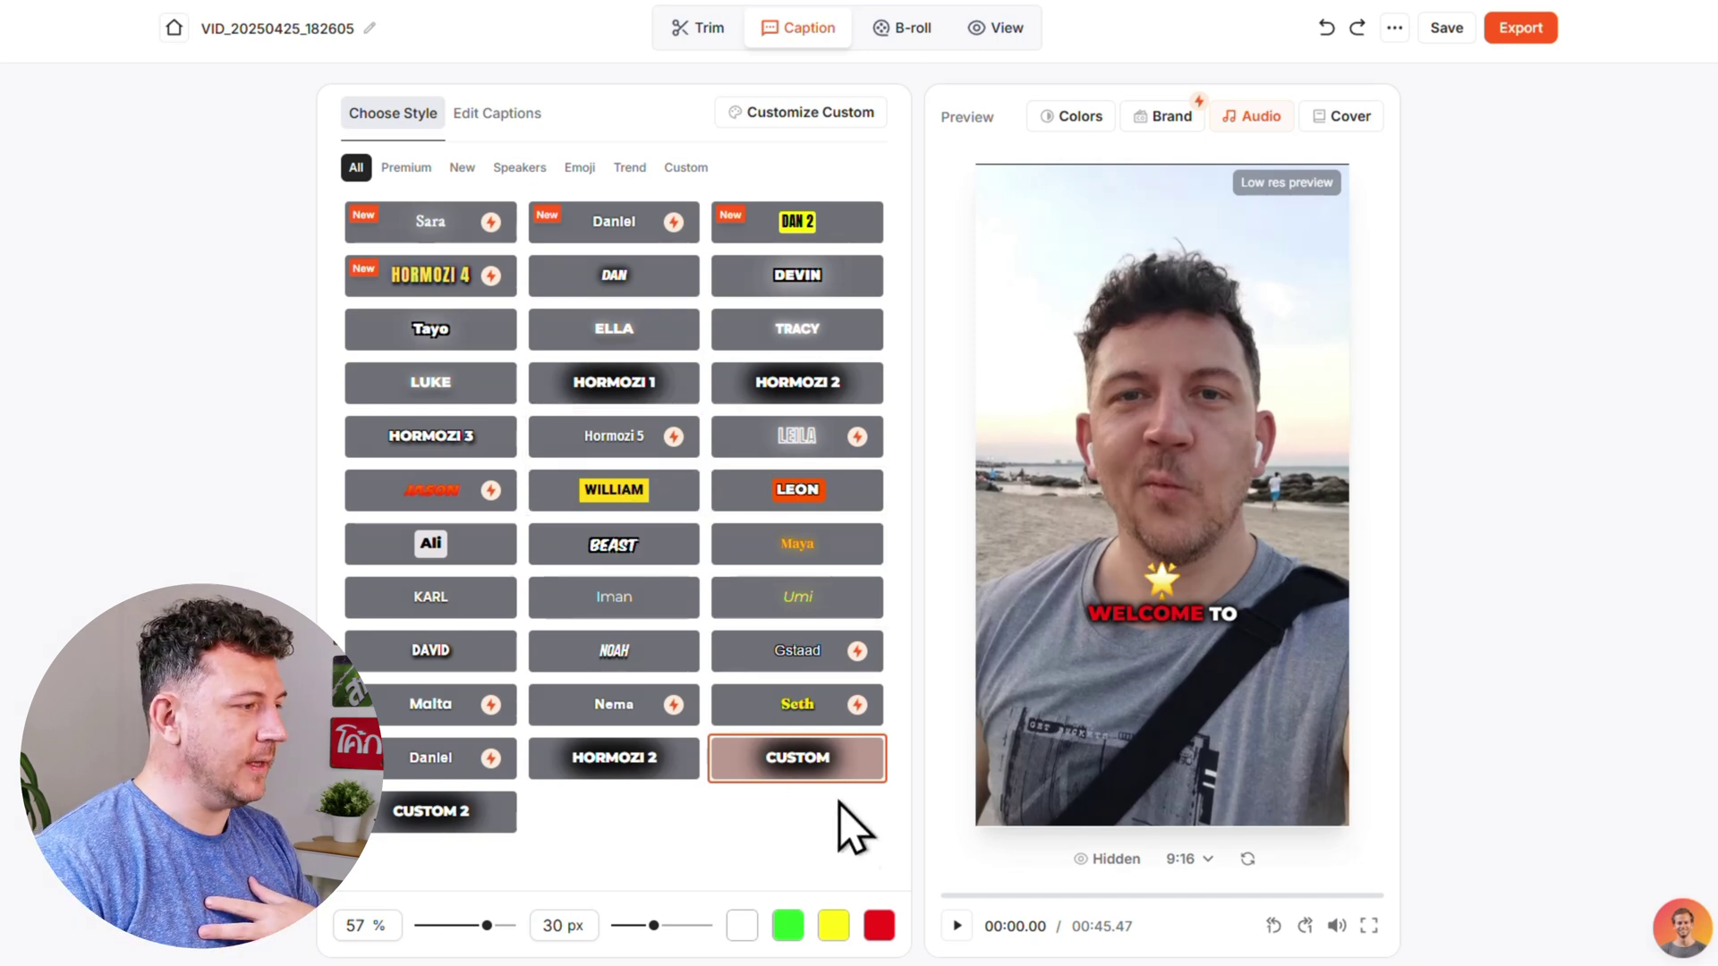
{"action": "left_click", "coordinate": [956, 926]}
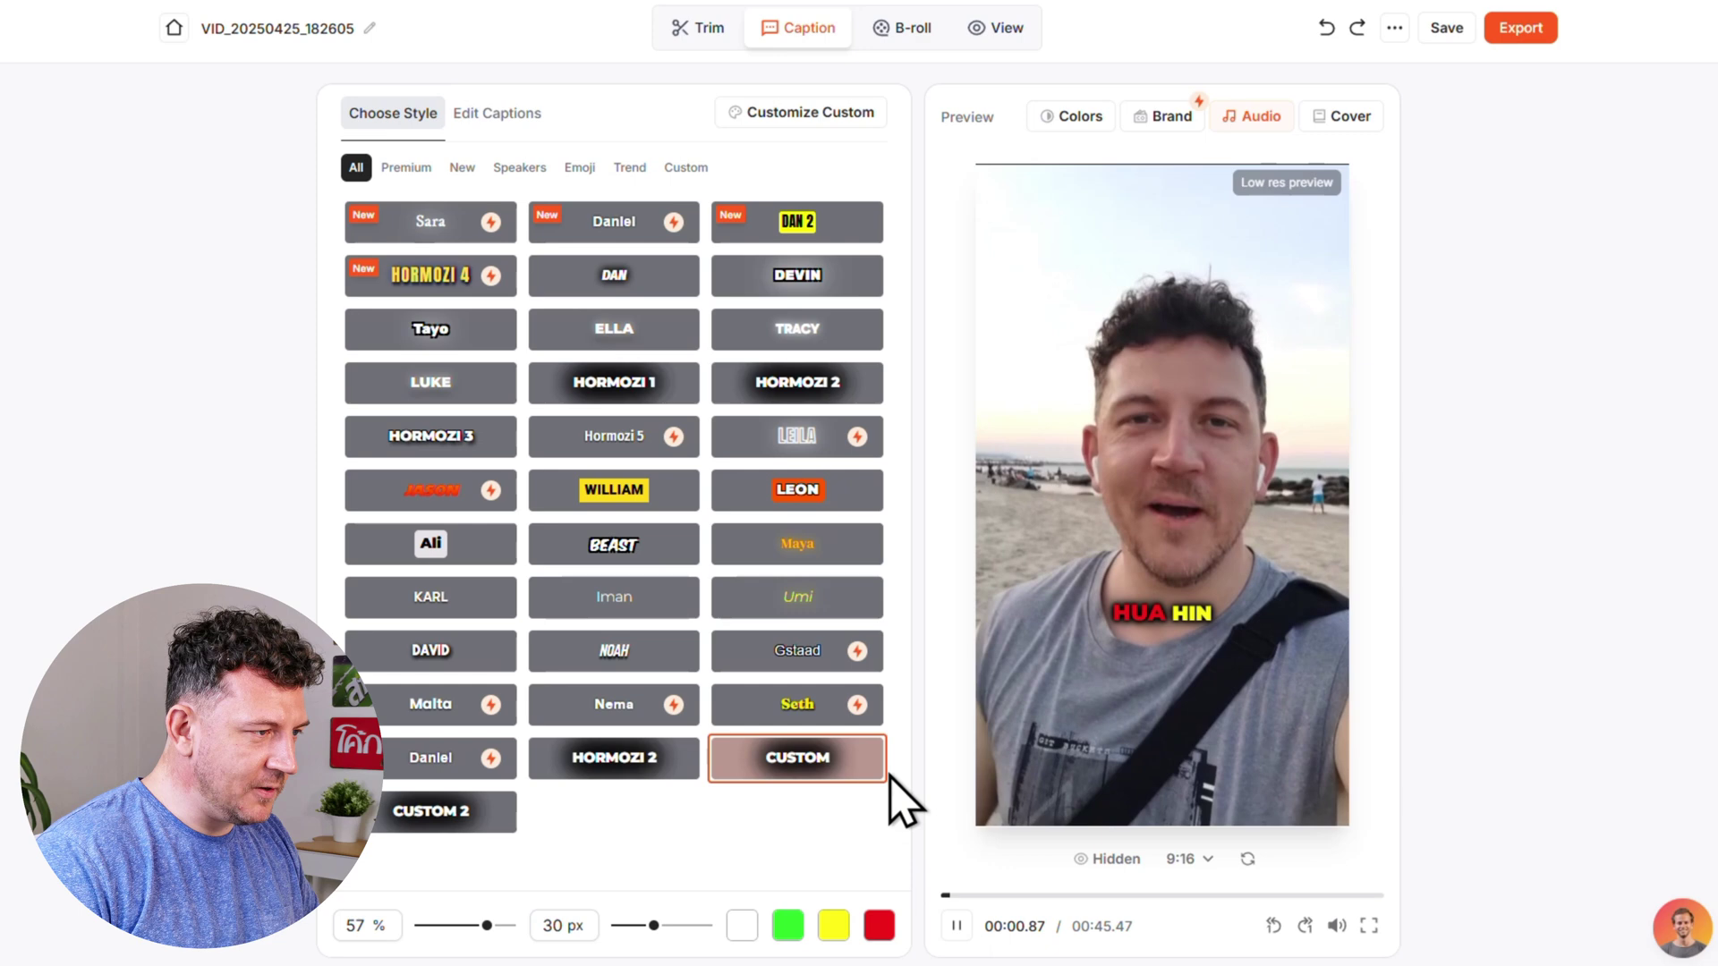
{"action": "left_click", "coordinate": [791, 548]}
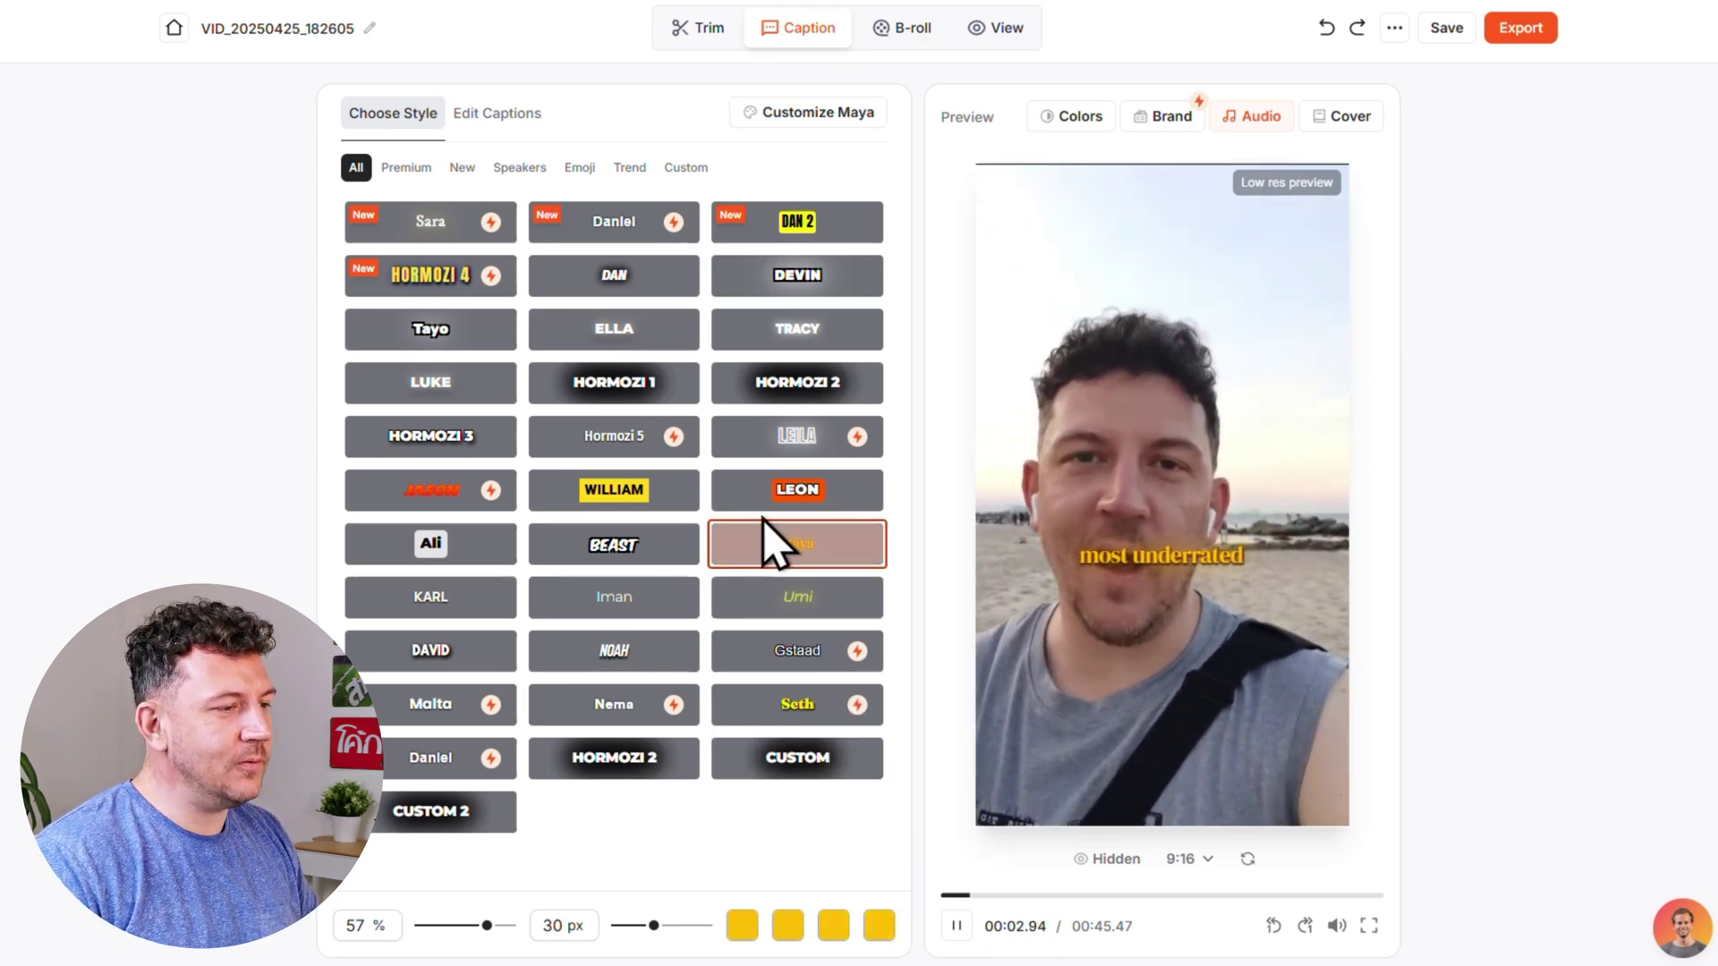
{"action": "left_click", "coordinate": [756, 493]}
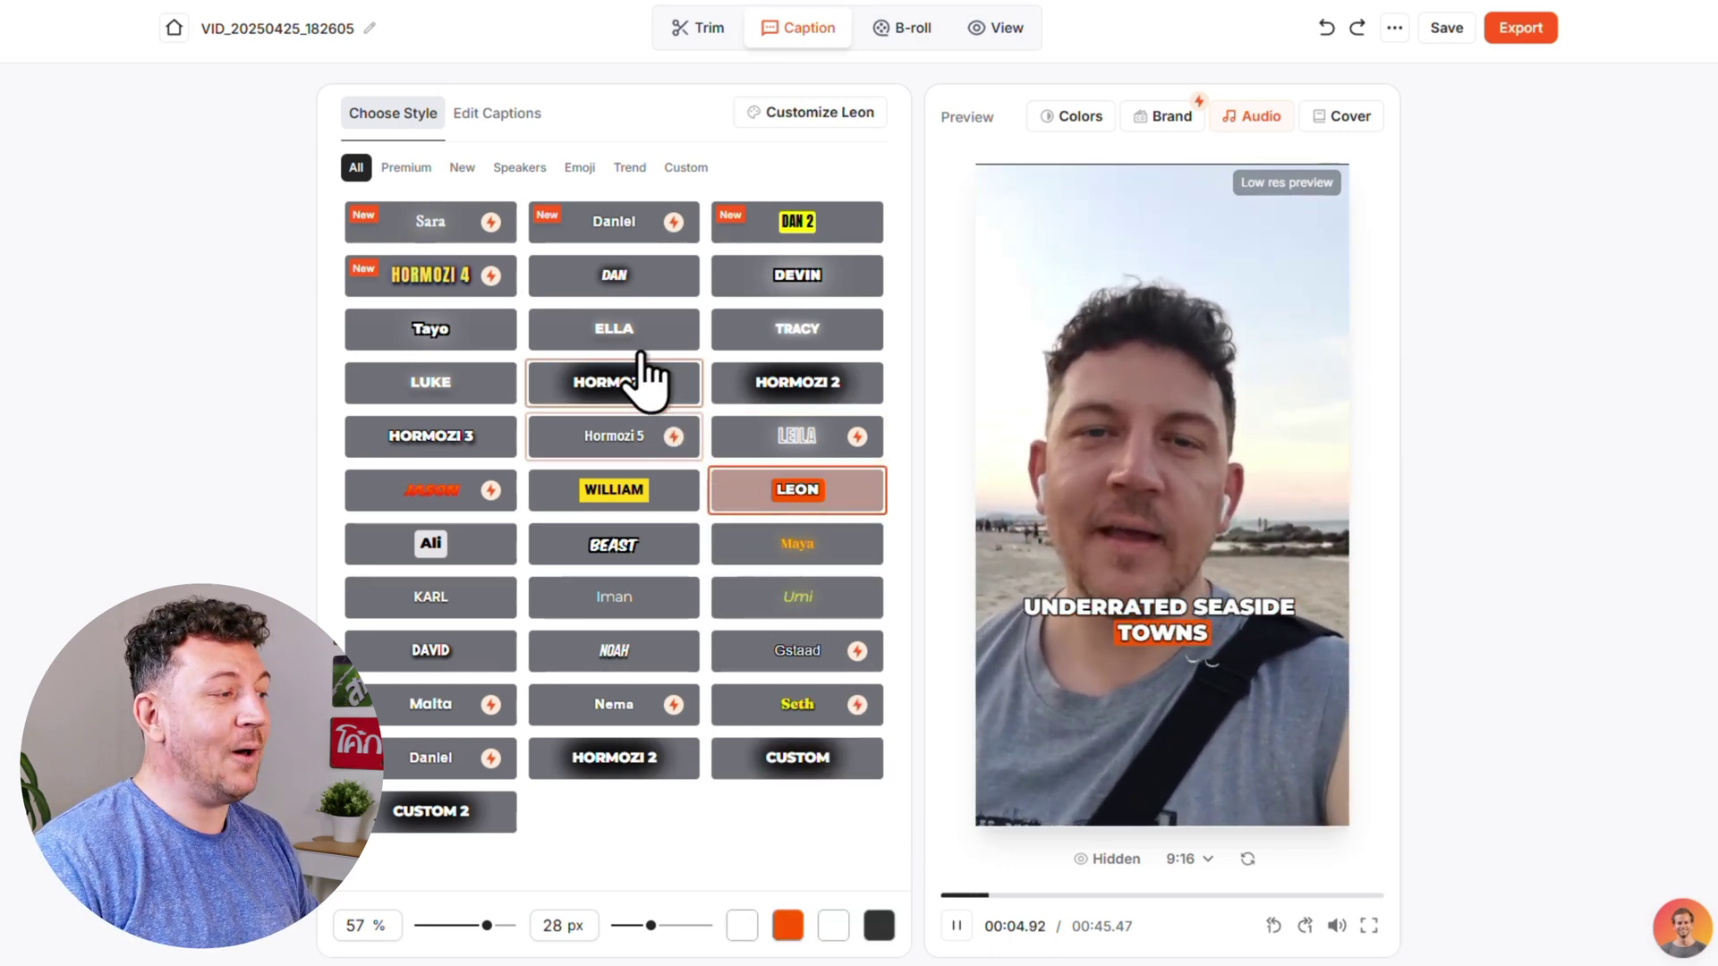
{"action": "left_click", "coordinate": [628, 281]}
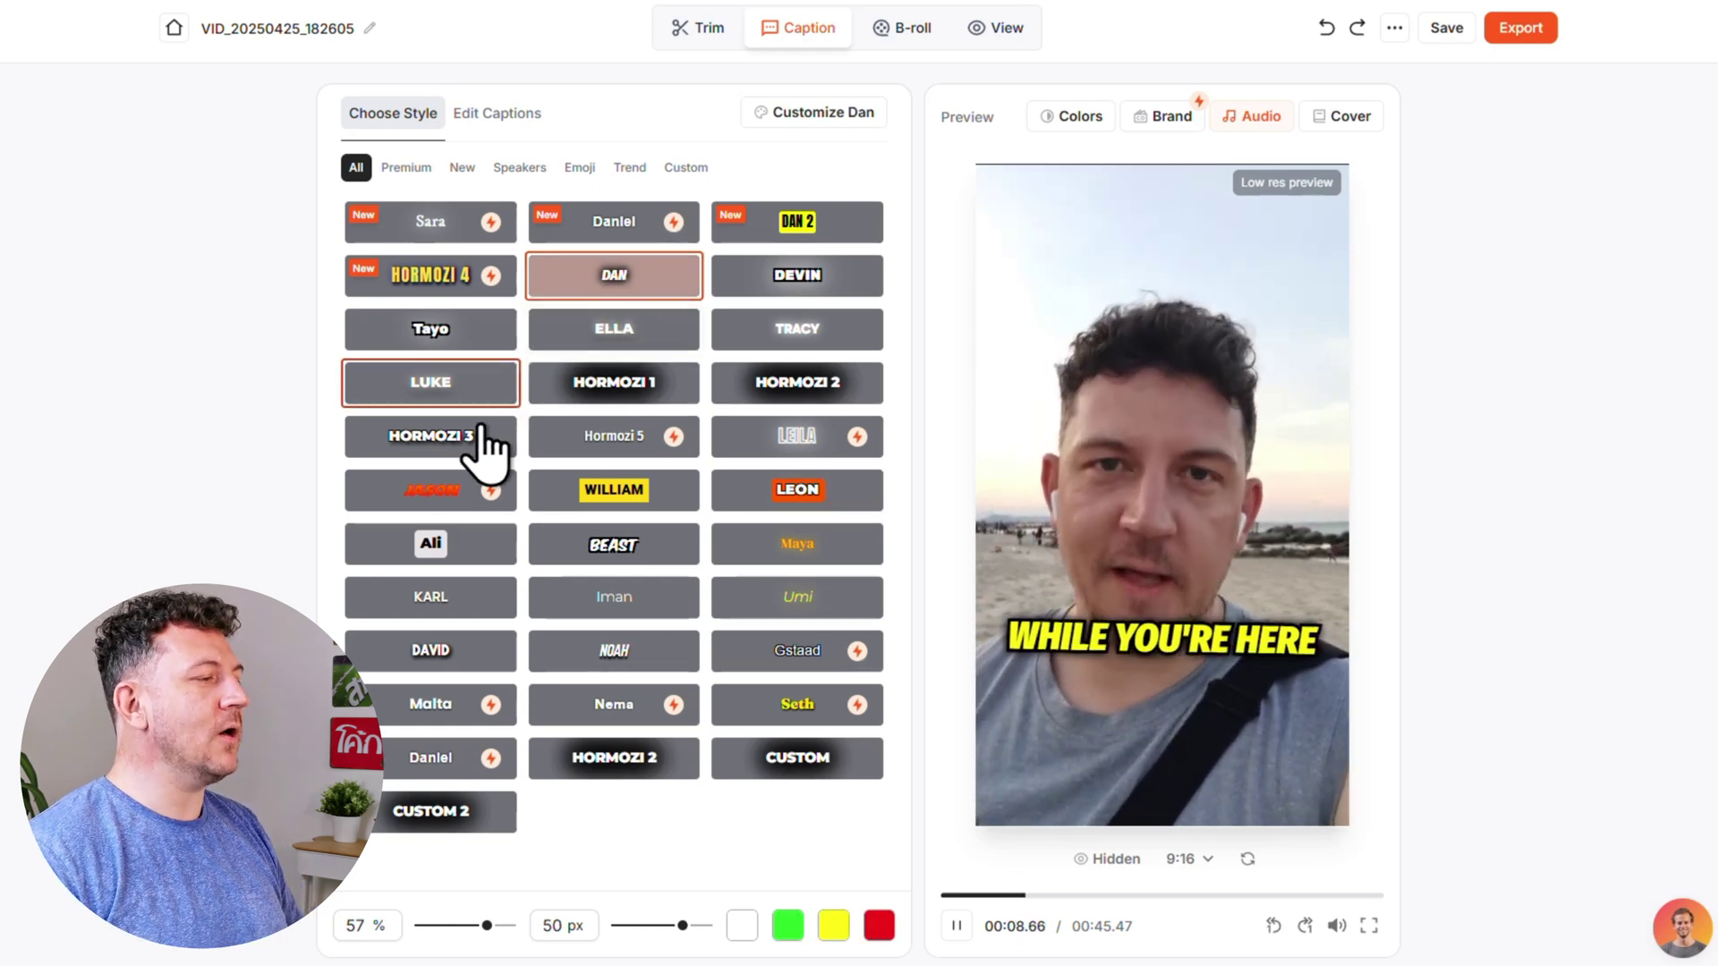
{"action": "left_click", "coordinate": [454, 503]}
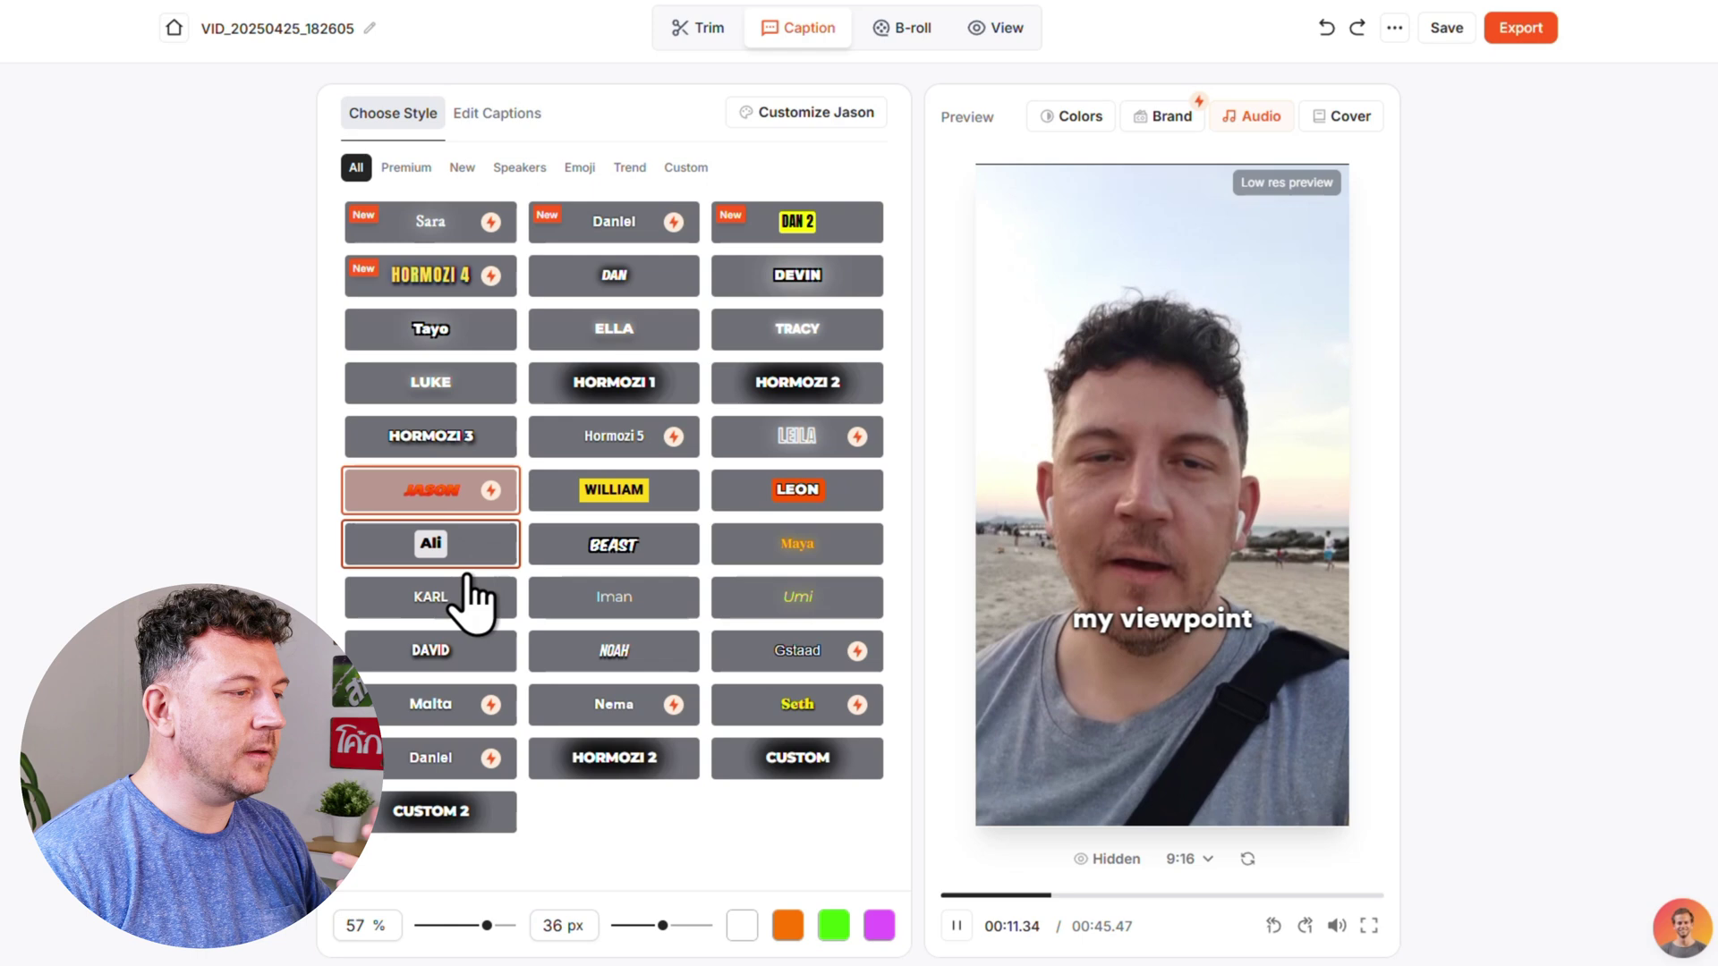
{"action": "left_click", "coordinate": [468, 651]}
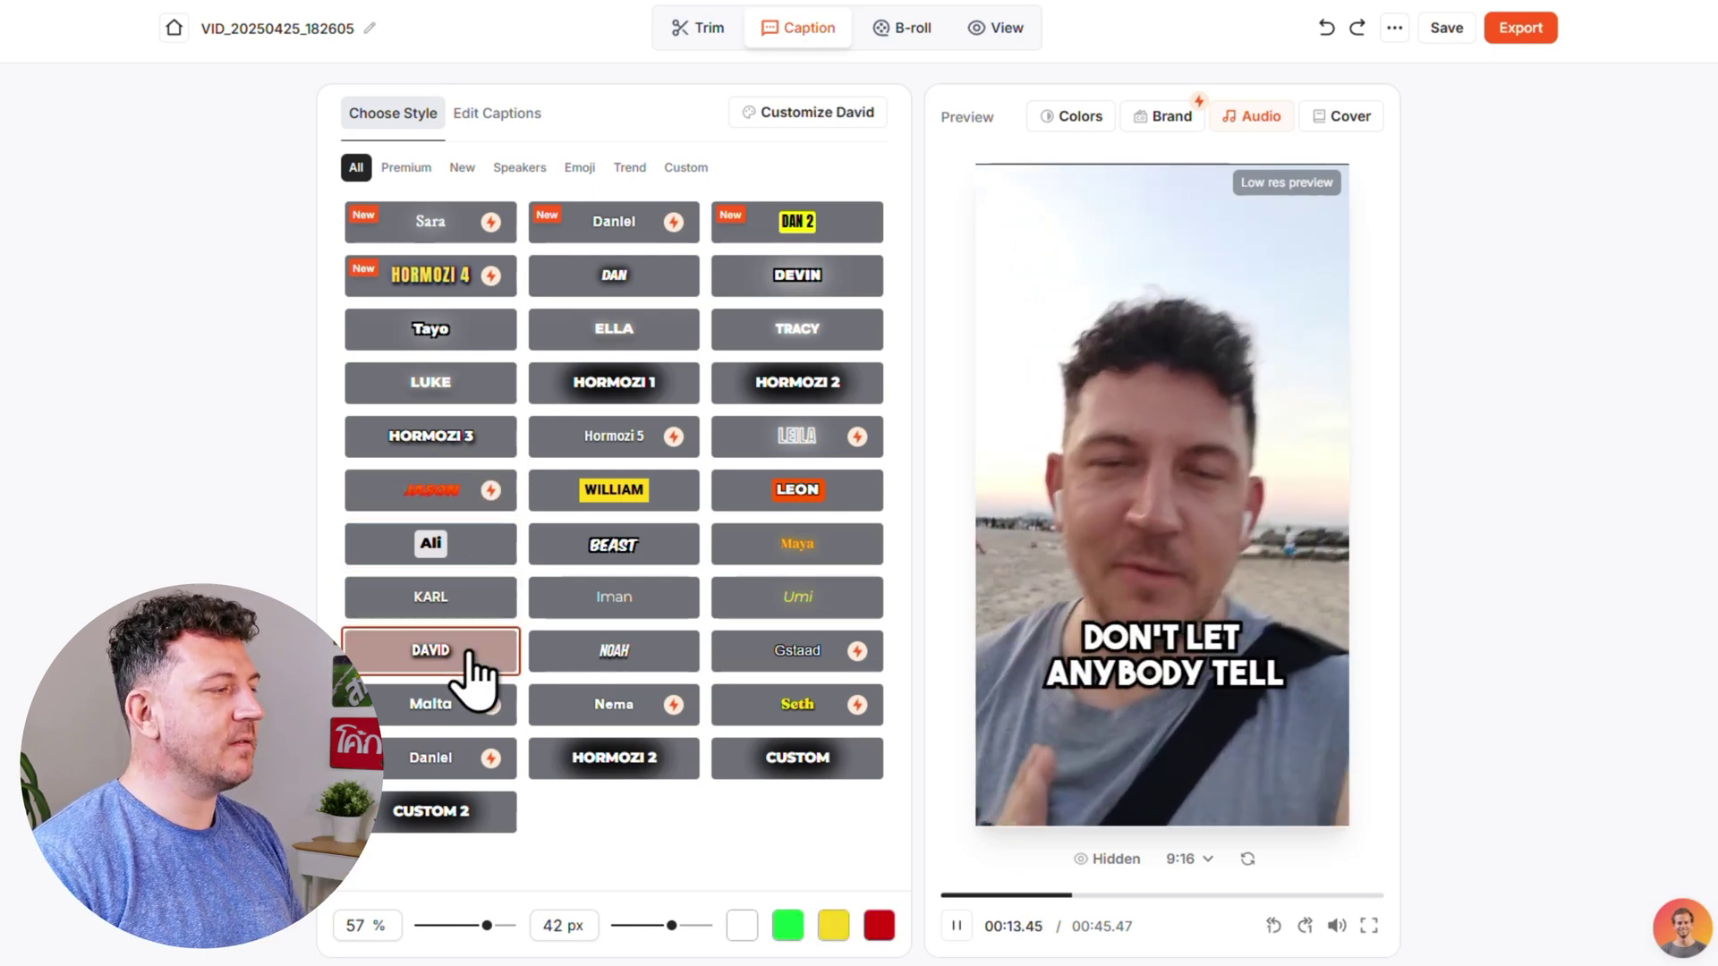
{"action": "left_click", "coordinate": [571, 555]}
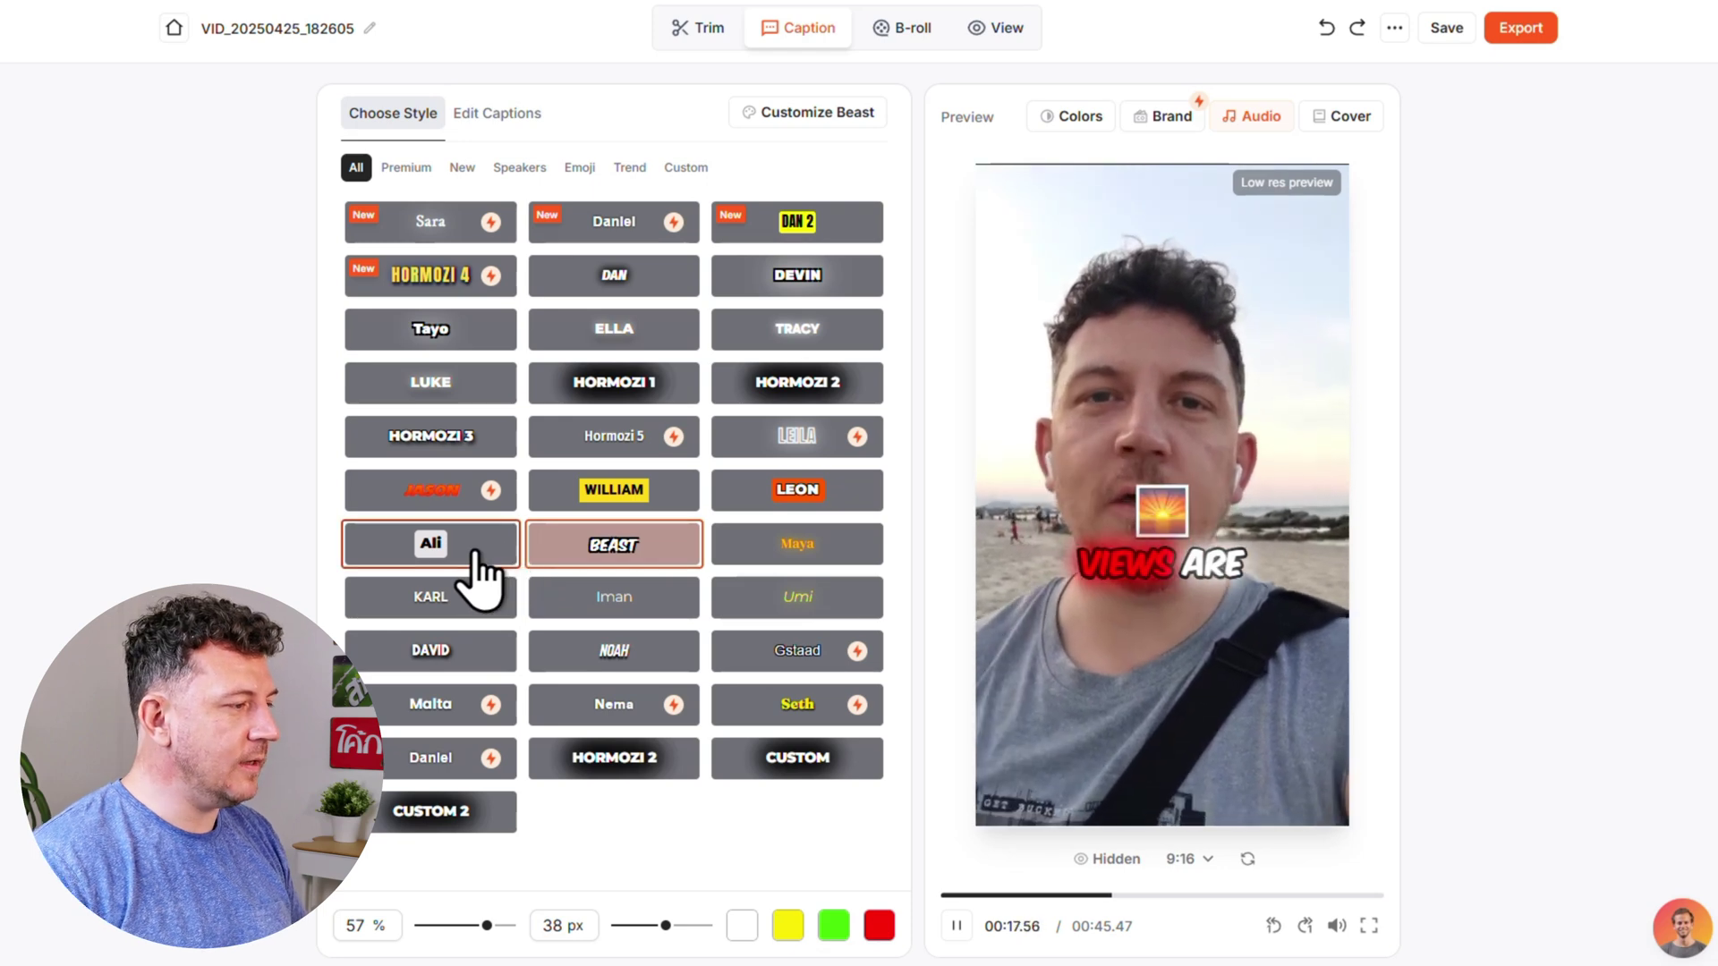
{"action": "left_click", "coordinate": [475, 553]}
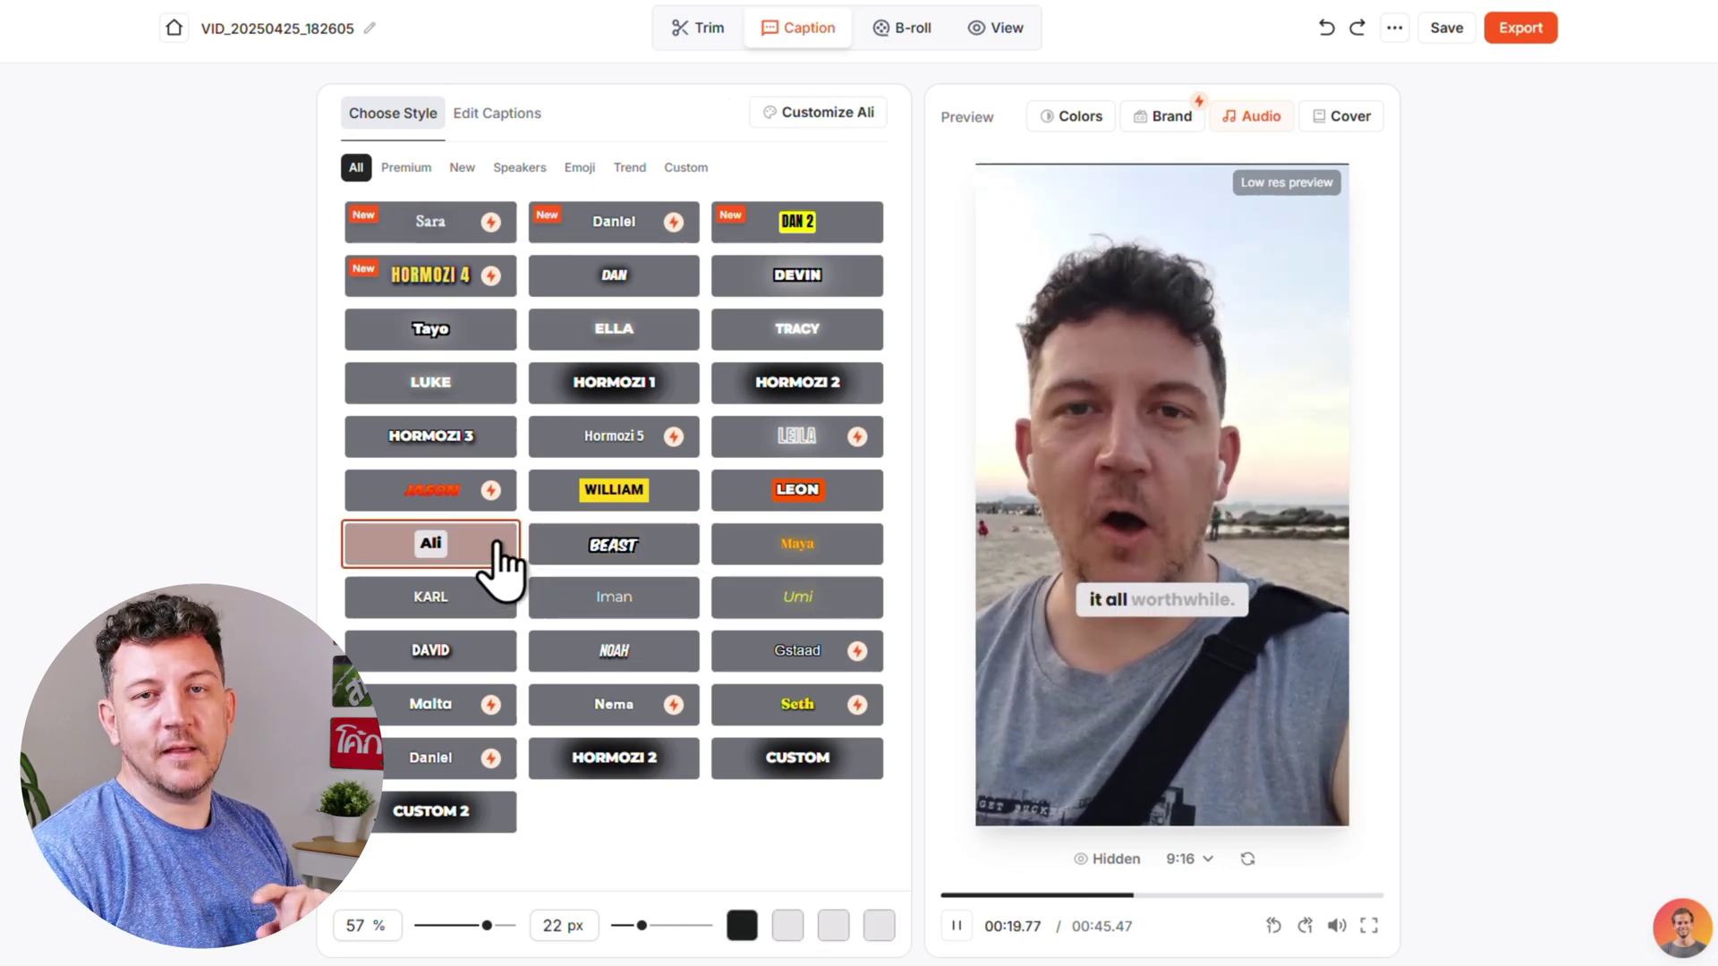
{"action": "left_click", "coordinate": [660, 384]}
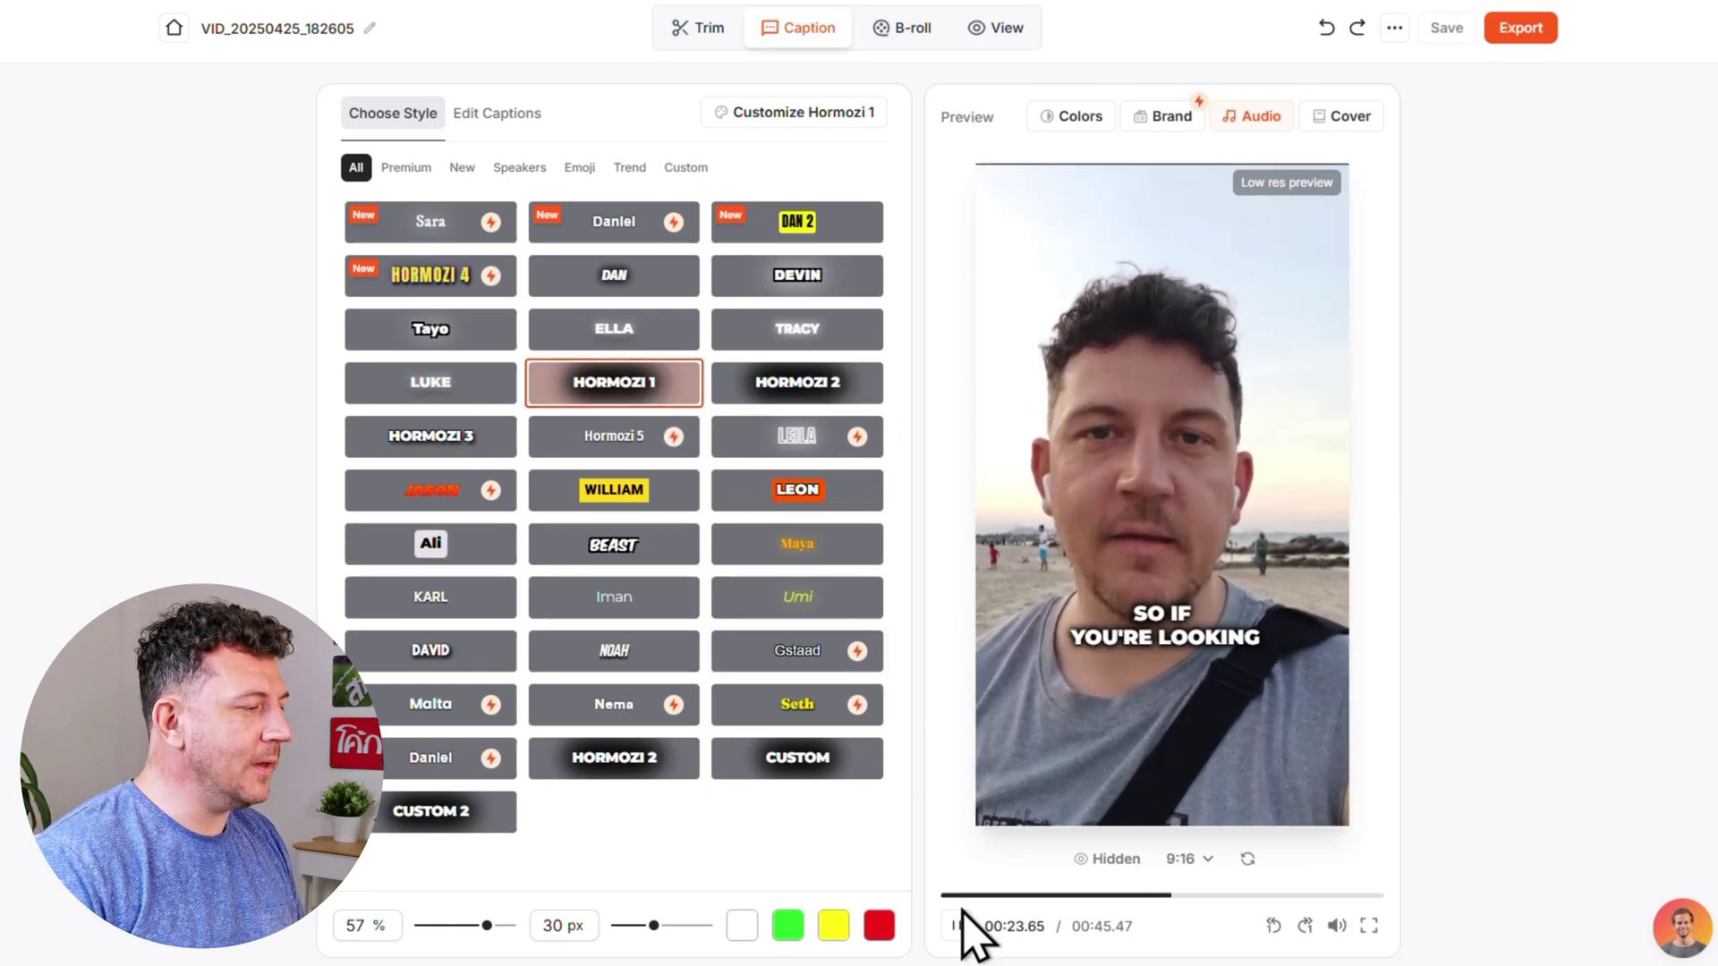
{"action": "left_click", "coordinate": [957, 926]}
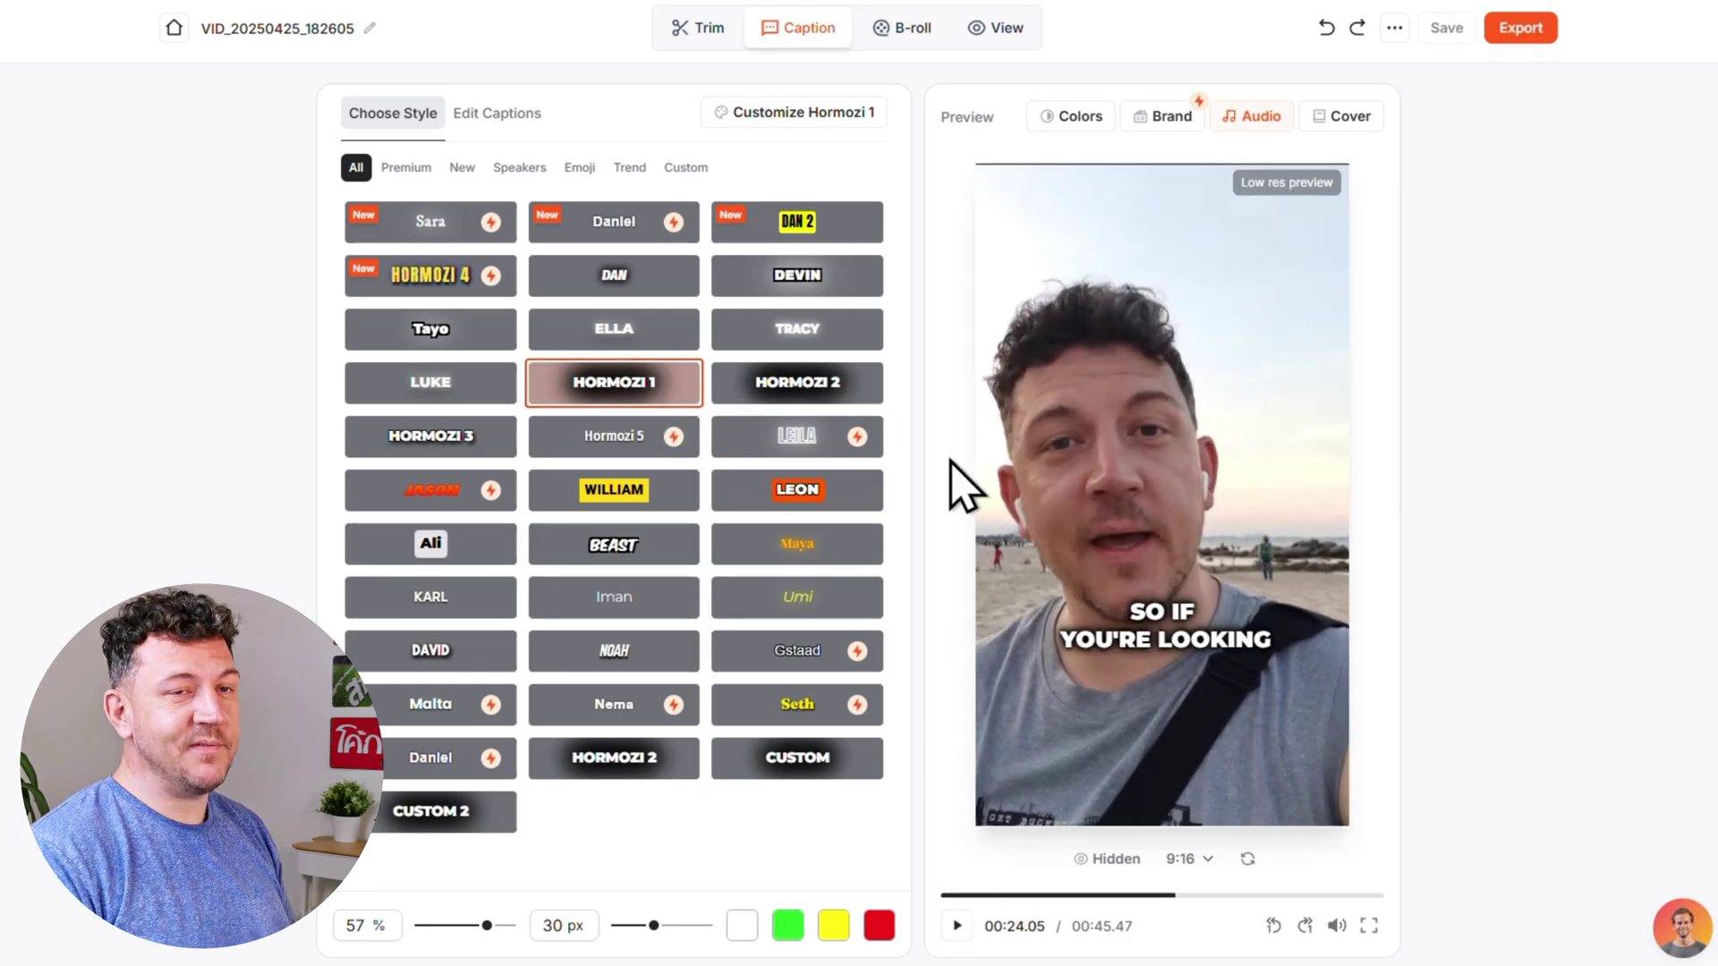
Customize Hormozi 1 to display fewer words and move Position Y from 57 to 68%.
{"action": "left_click", "coordinate": [872, 116]}
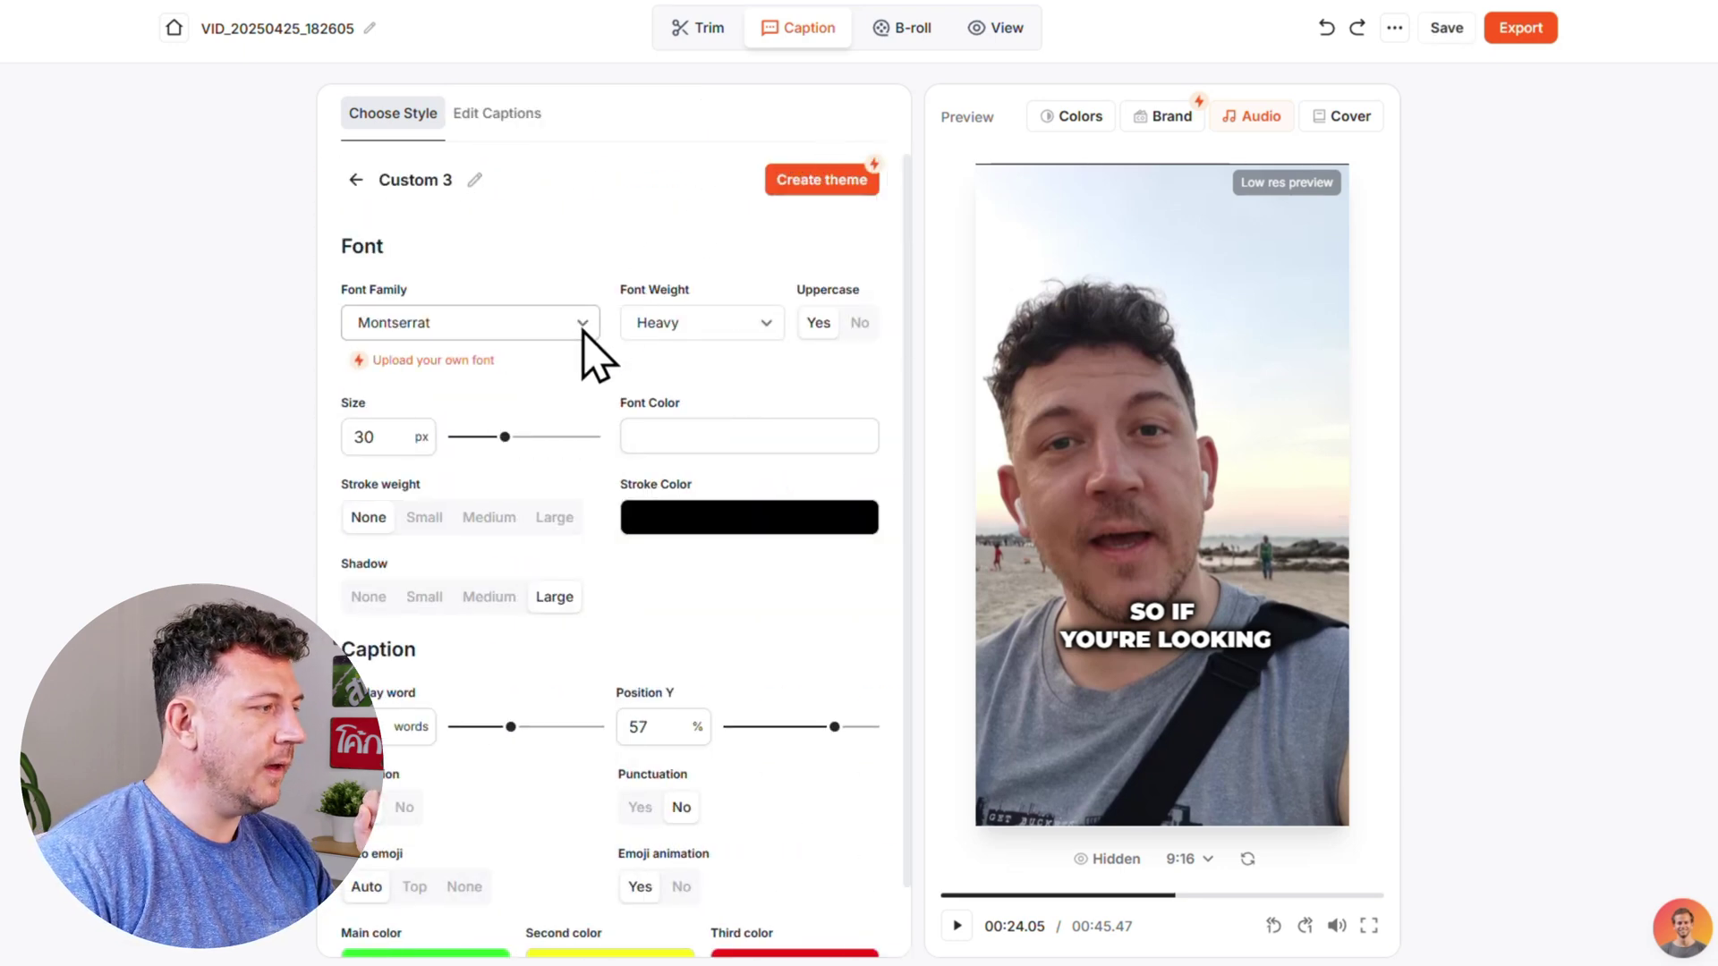
{"action": "left_click", "coordinate": [727, 443]}
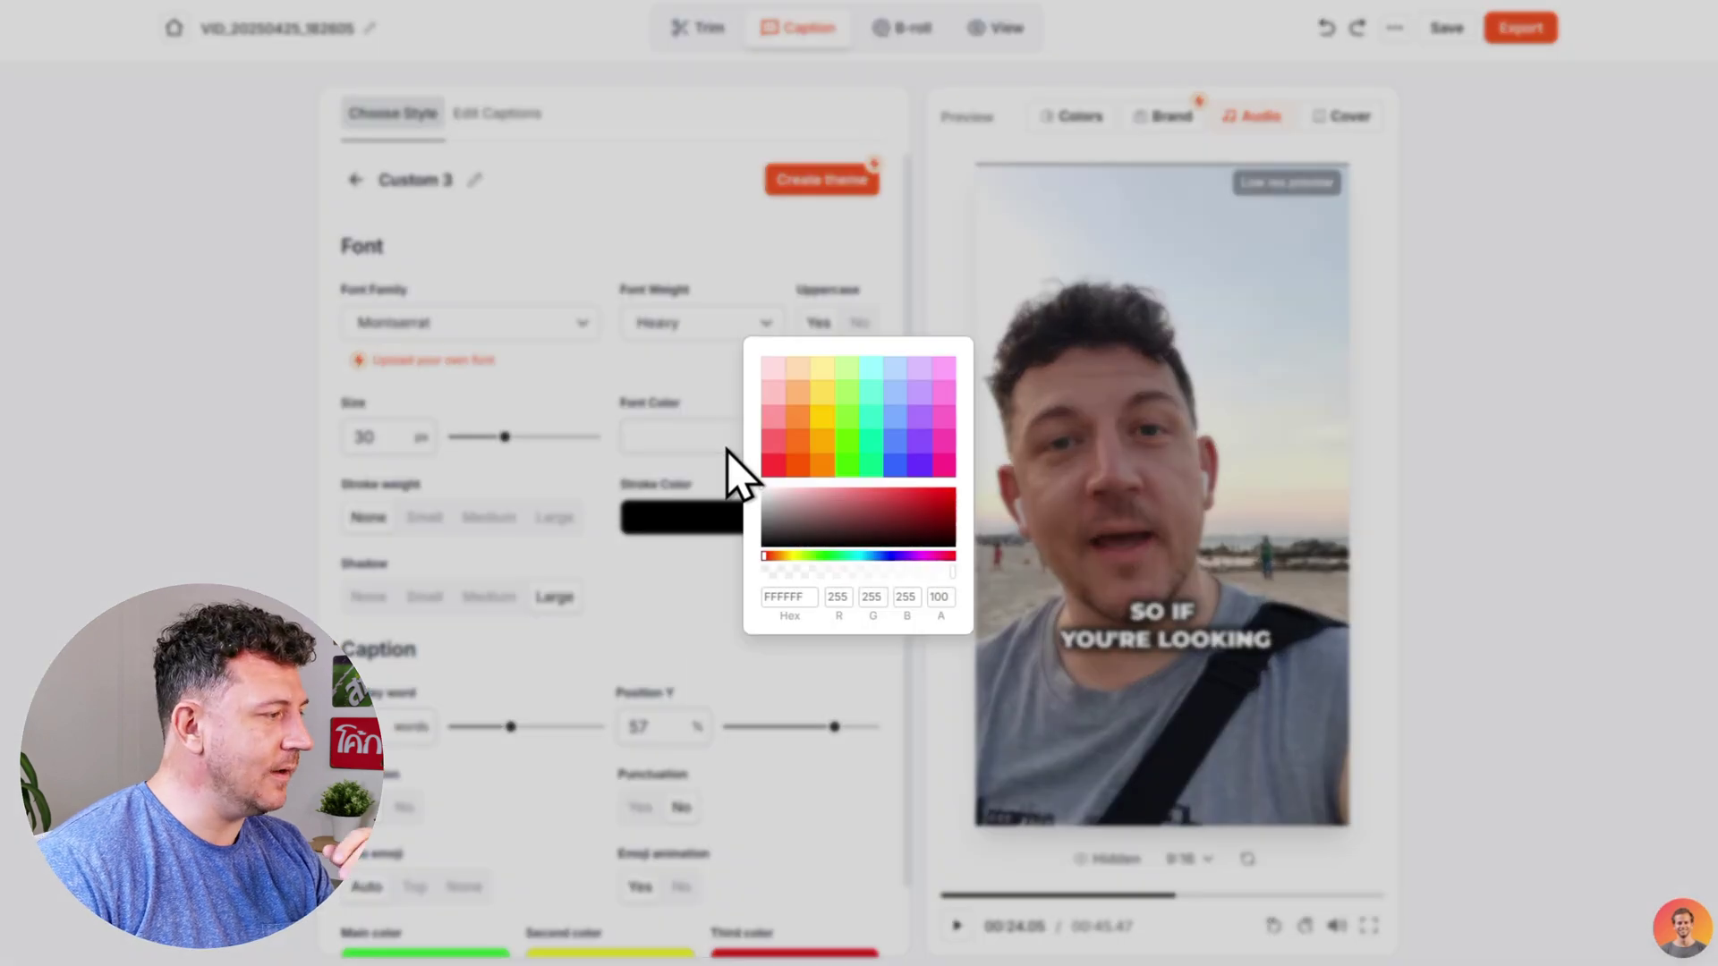
{"action": "left_click", "coordinate": [692, 660]}
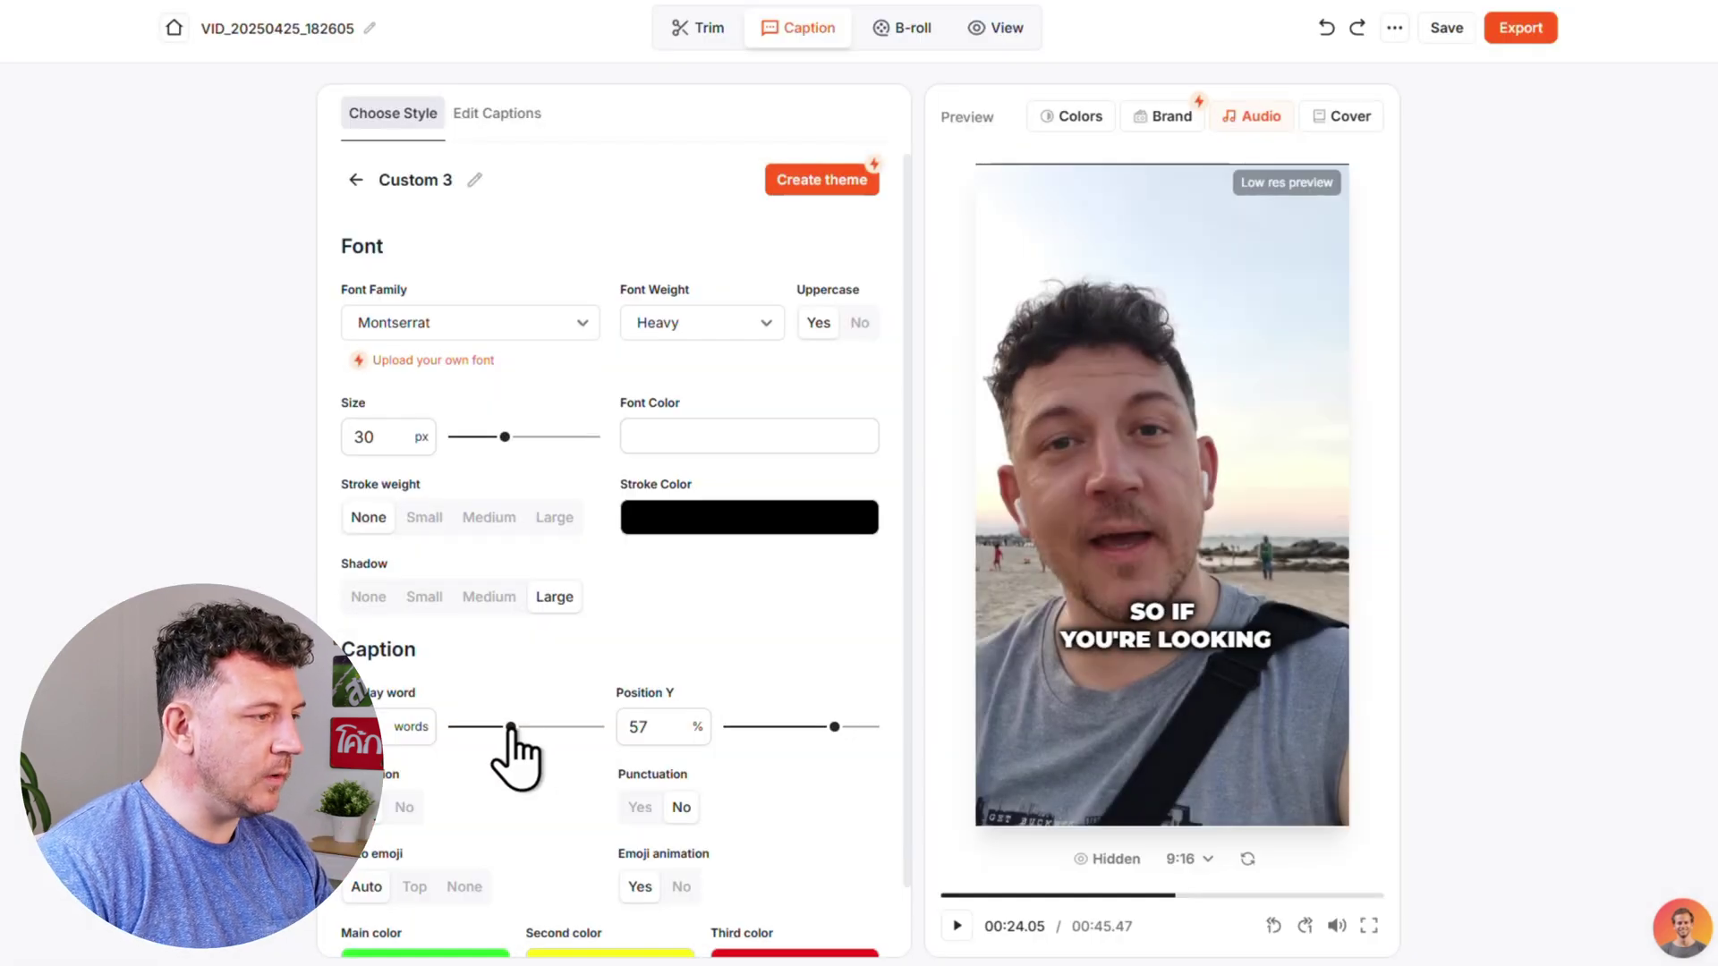
{"action": "left_click_drag", "start_coordinate": [511, 726], "coordinate": [480, 727]}
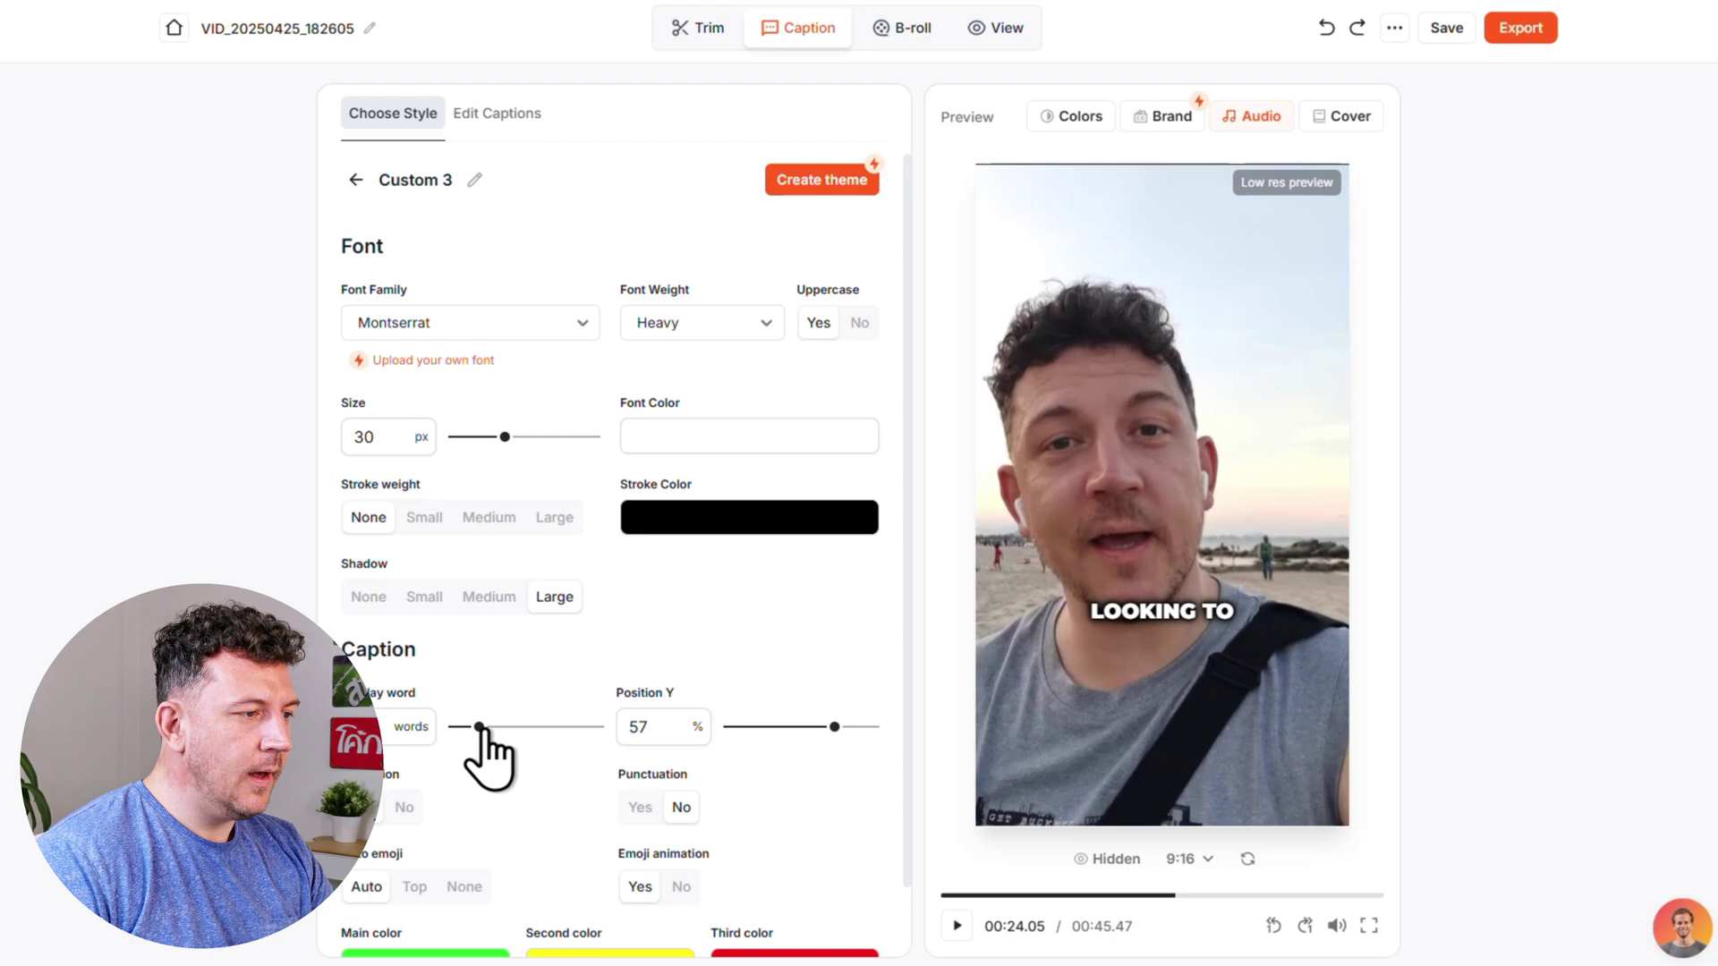
{"action": "left_click_drag", "start_coordinate": [834, 727], "coordinate": [856, 727]}
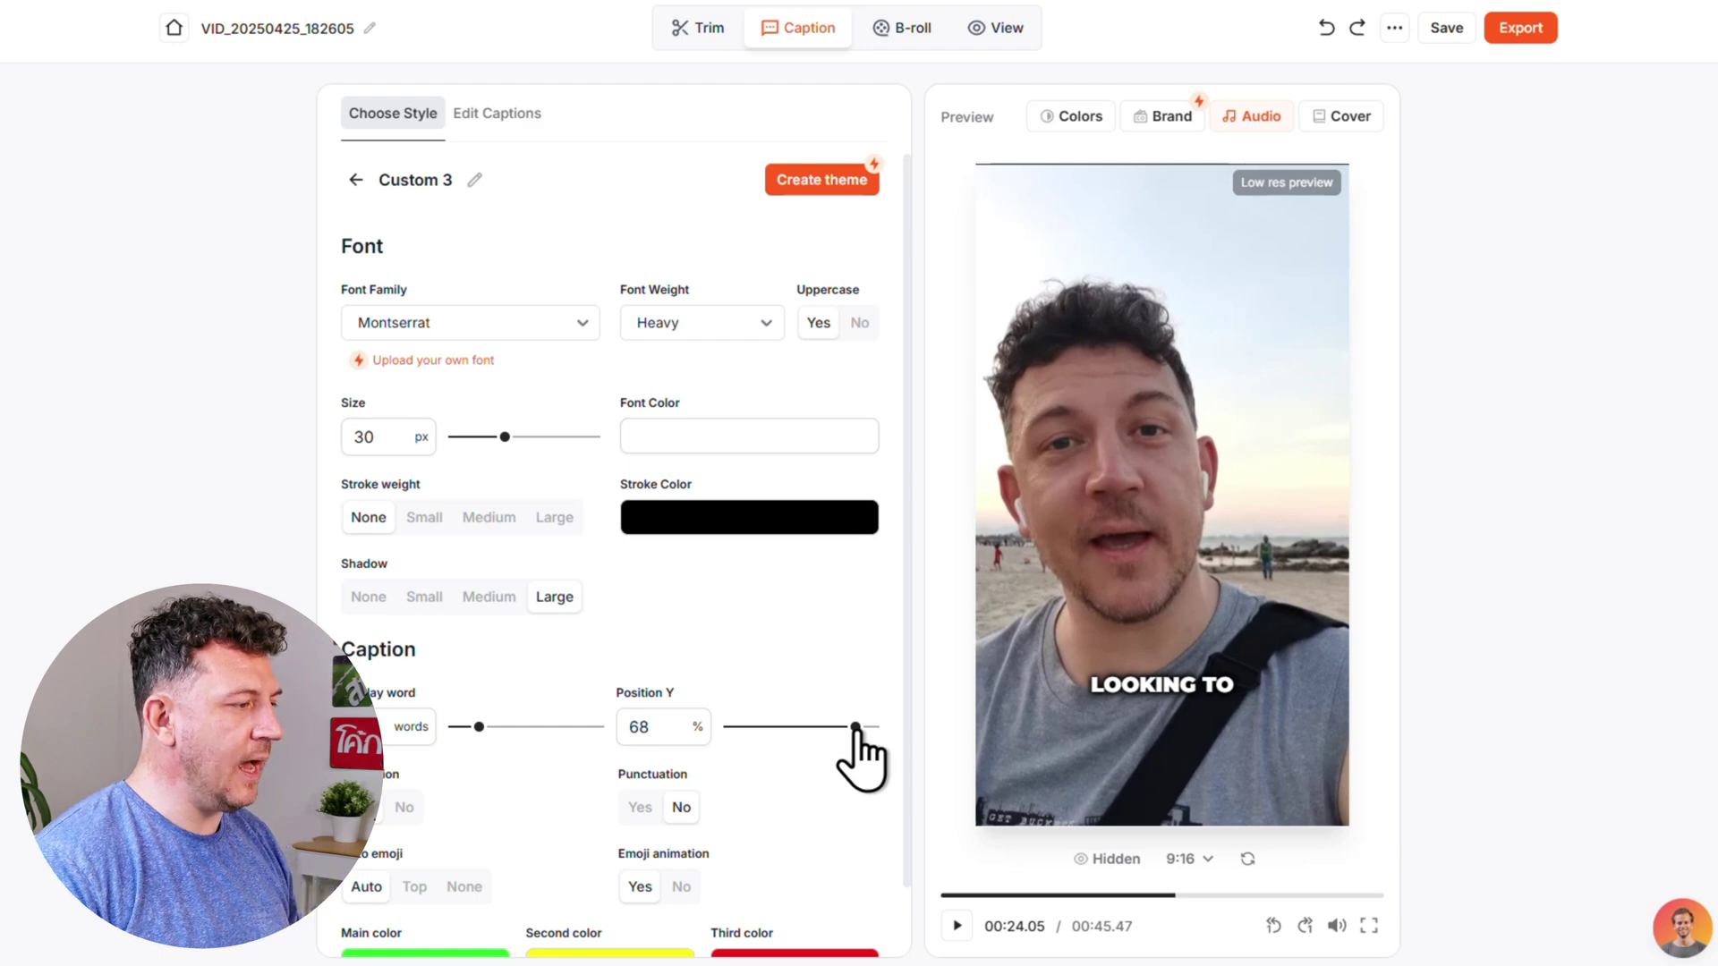
{"action": "left_click", "coordinate": [357, 180]}
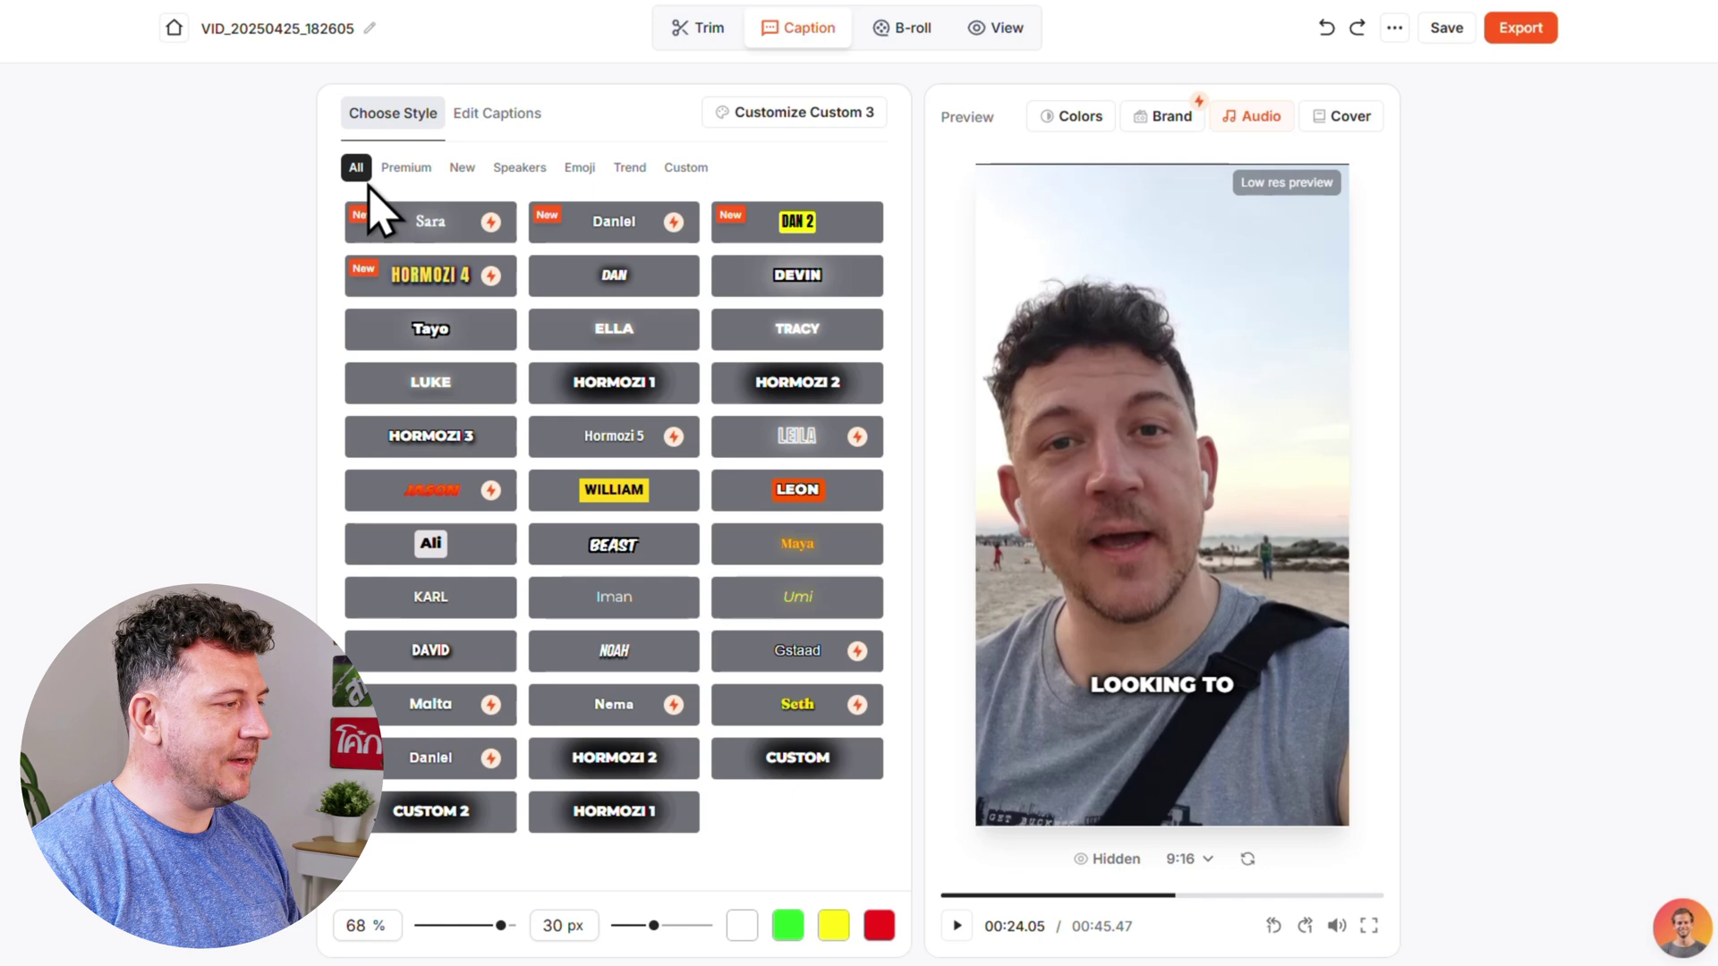
Open the Edit Captions list and scroll through the timed caption lines.
{"action": "left_click", "coordinate": [497, 115]}
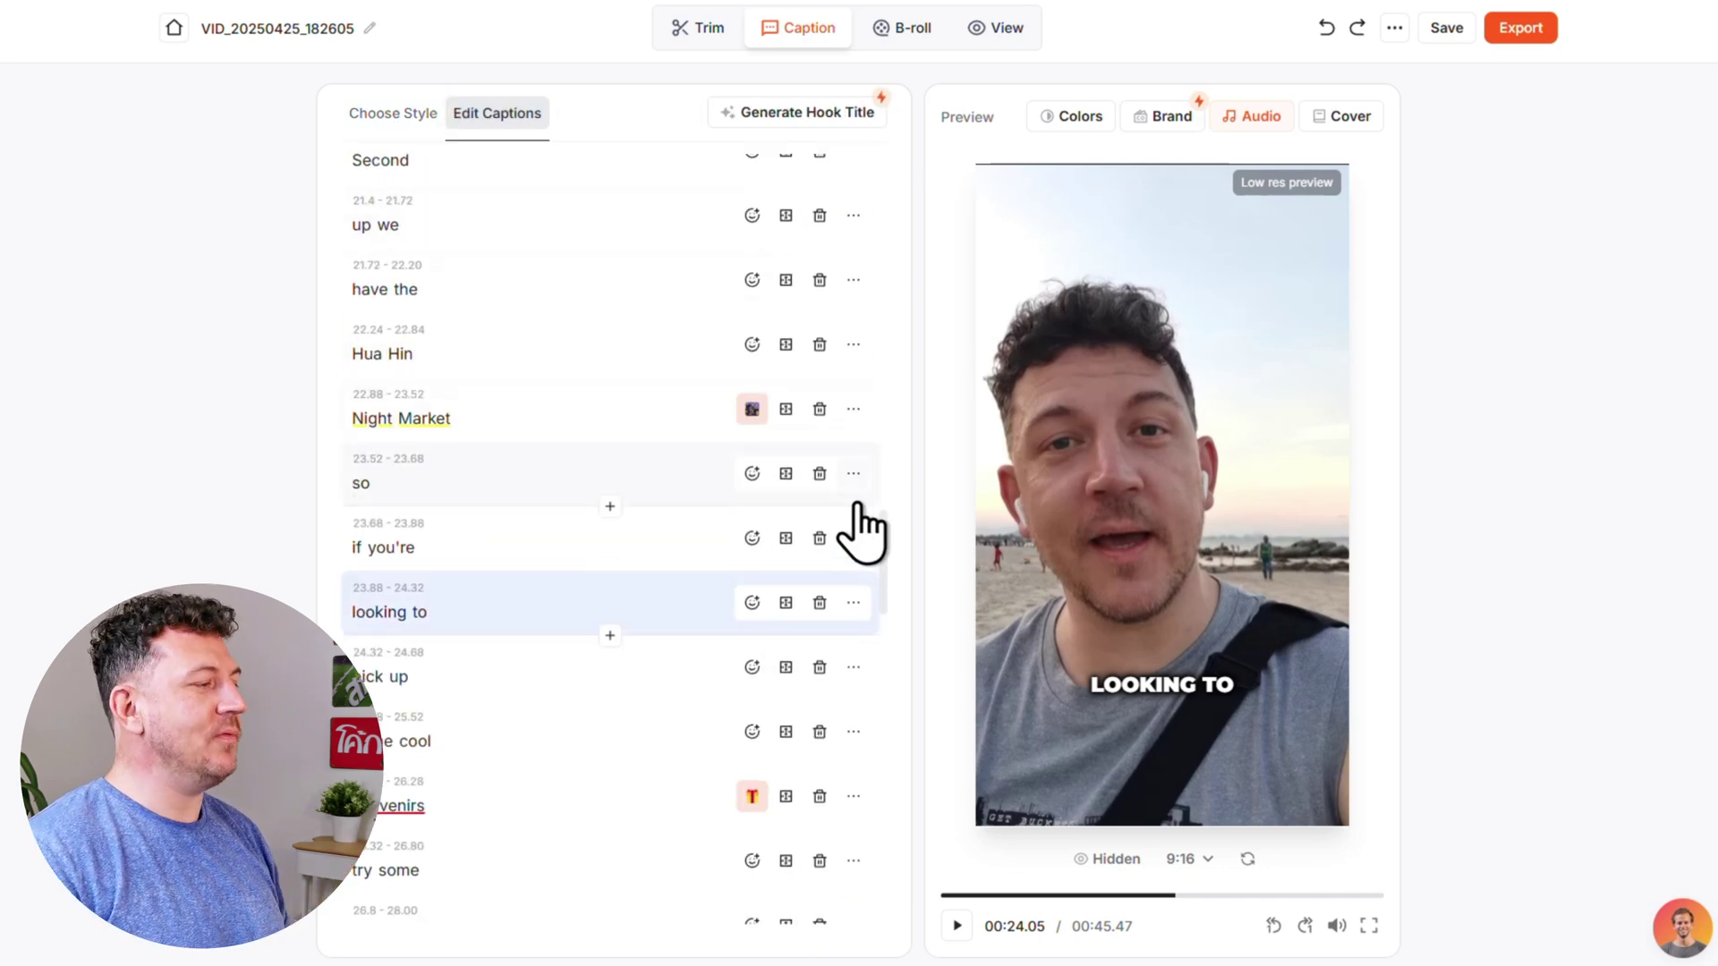
{"action": "scroll", "coordinate": [886, 537], "scroll_direction": "up", "scroll_amount": 5}
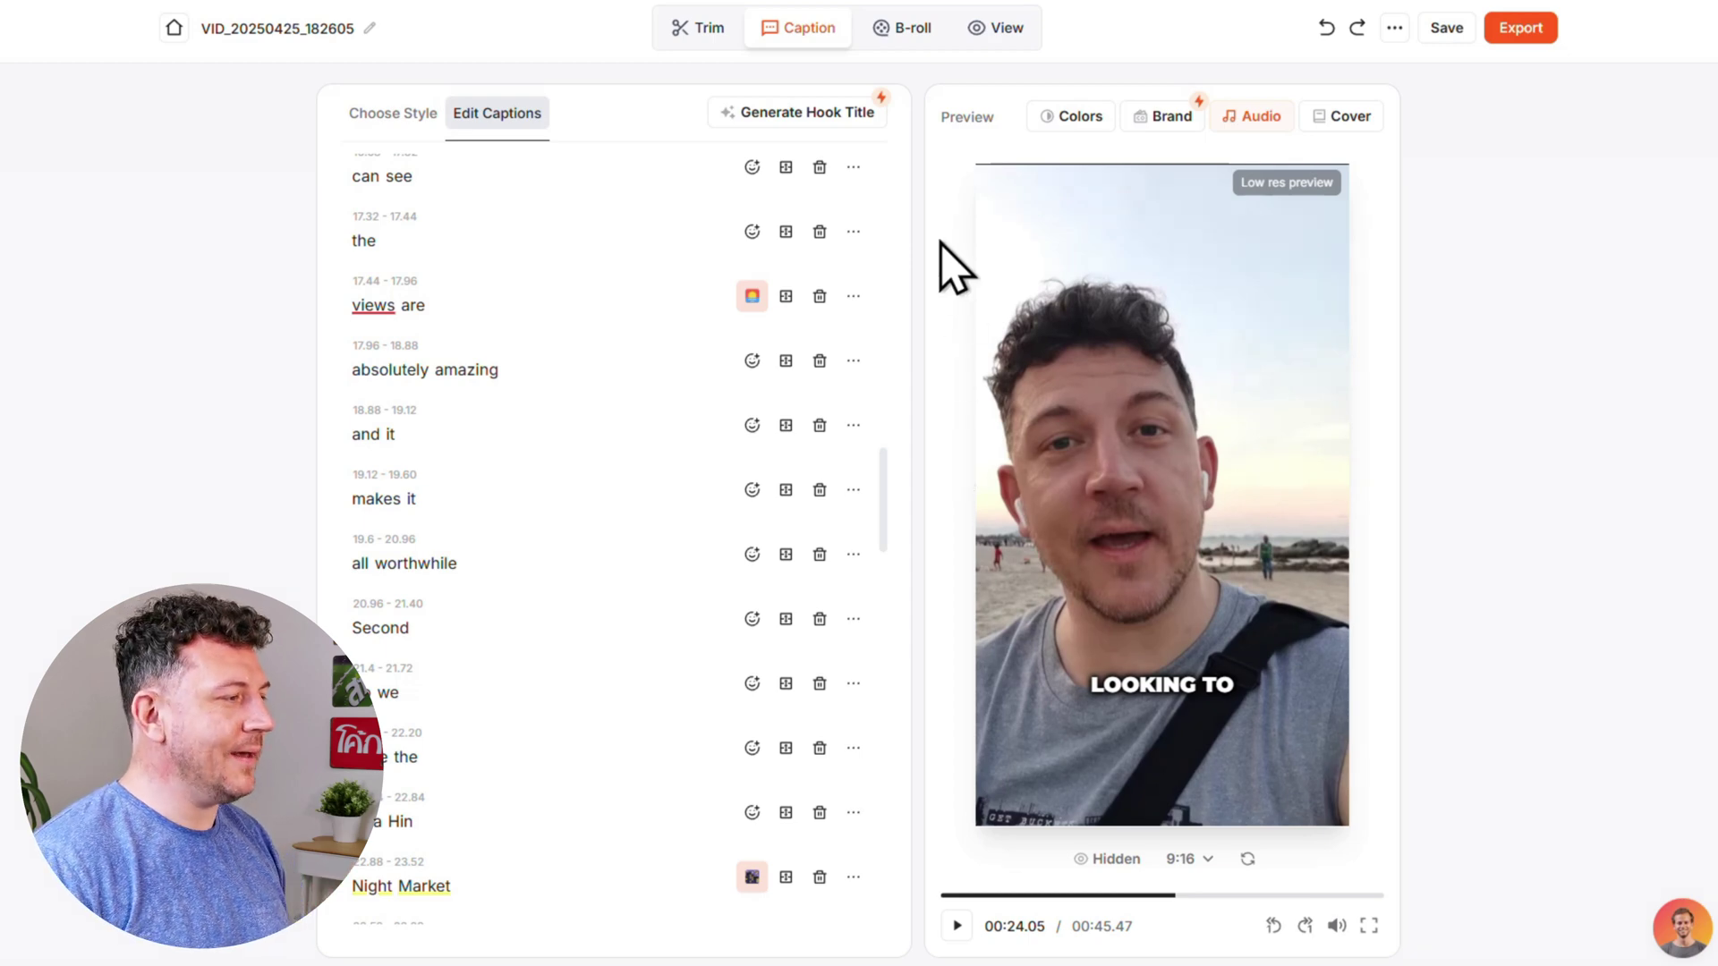
Go to the B-roll tab and apply Magic Zooms across all scenes.
{"action": "left_click", "coordinate": [926, 45]}
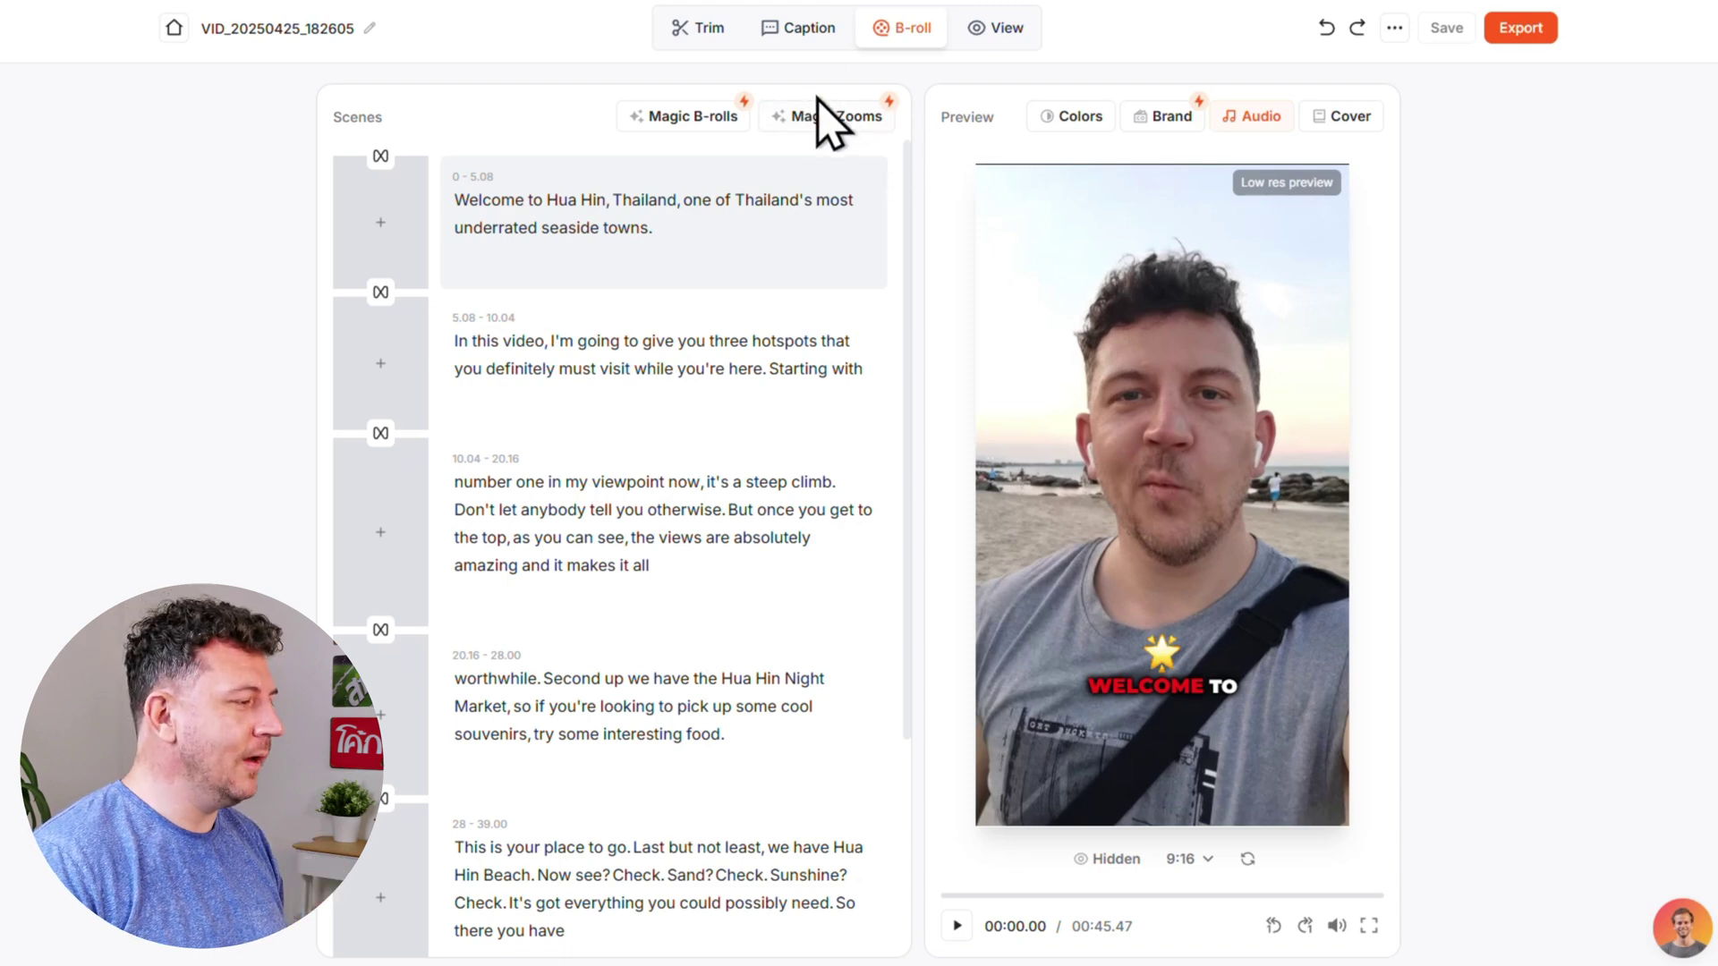
{"action": "left_click", "coordinate": [836, 119]}
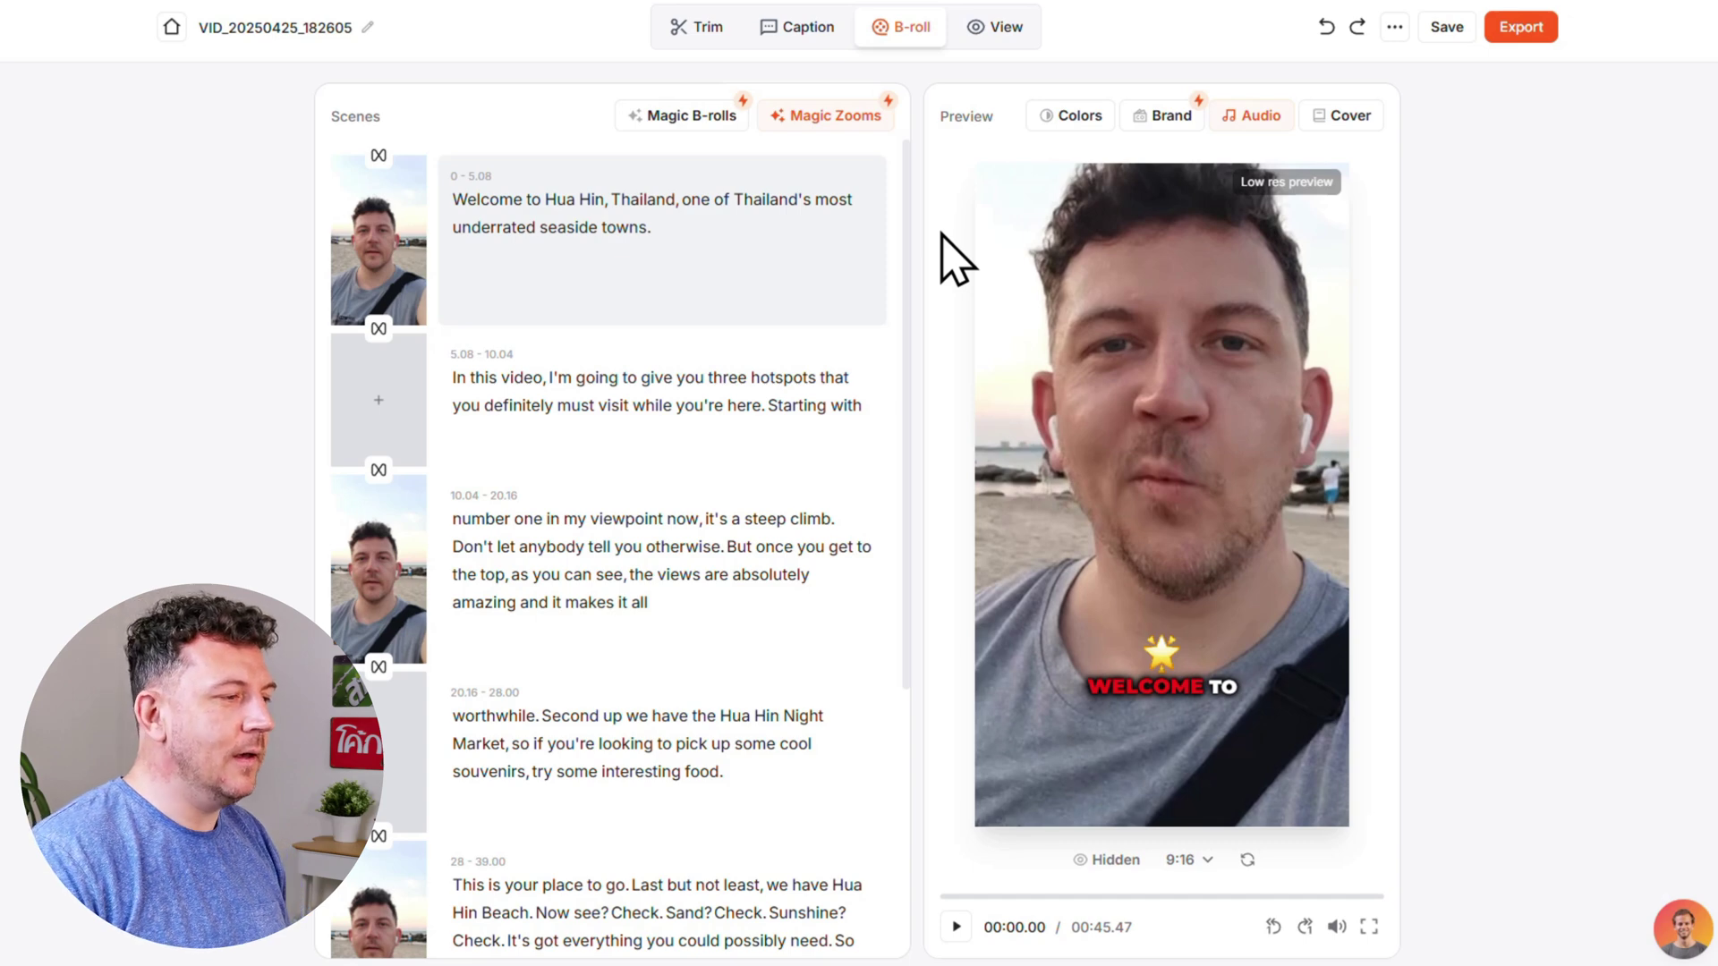
Apply Magic B-rolls and regenerate them with the magic percentage changed from 50 to 30.
{"action": "left_click", "coordinate": [716, 121]}
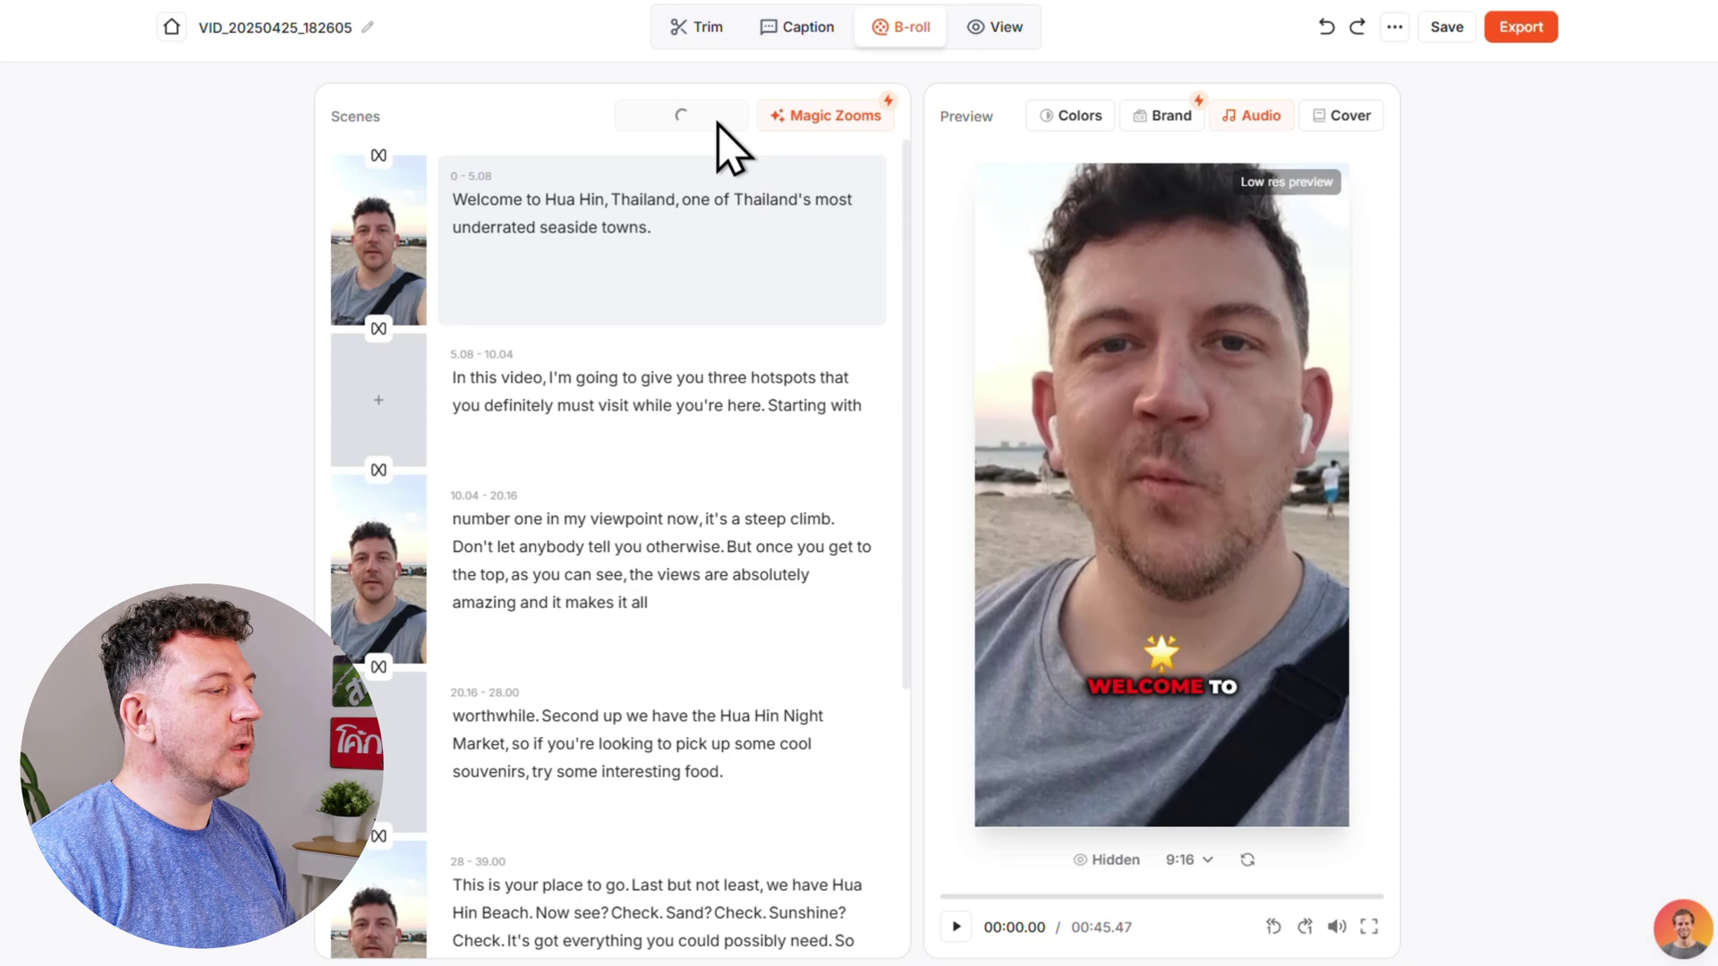
{"action": "mouse_move", "coordinate": [721, 136]}
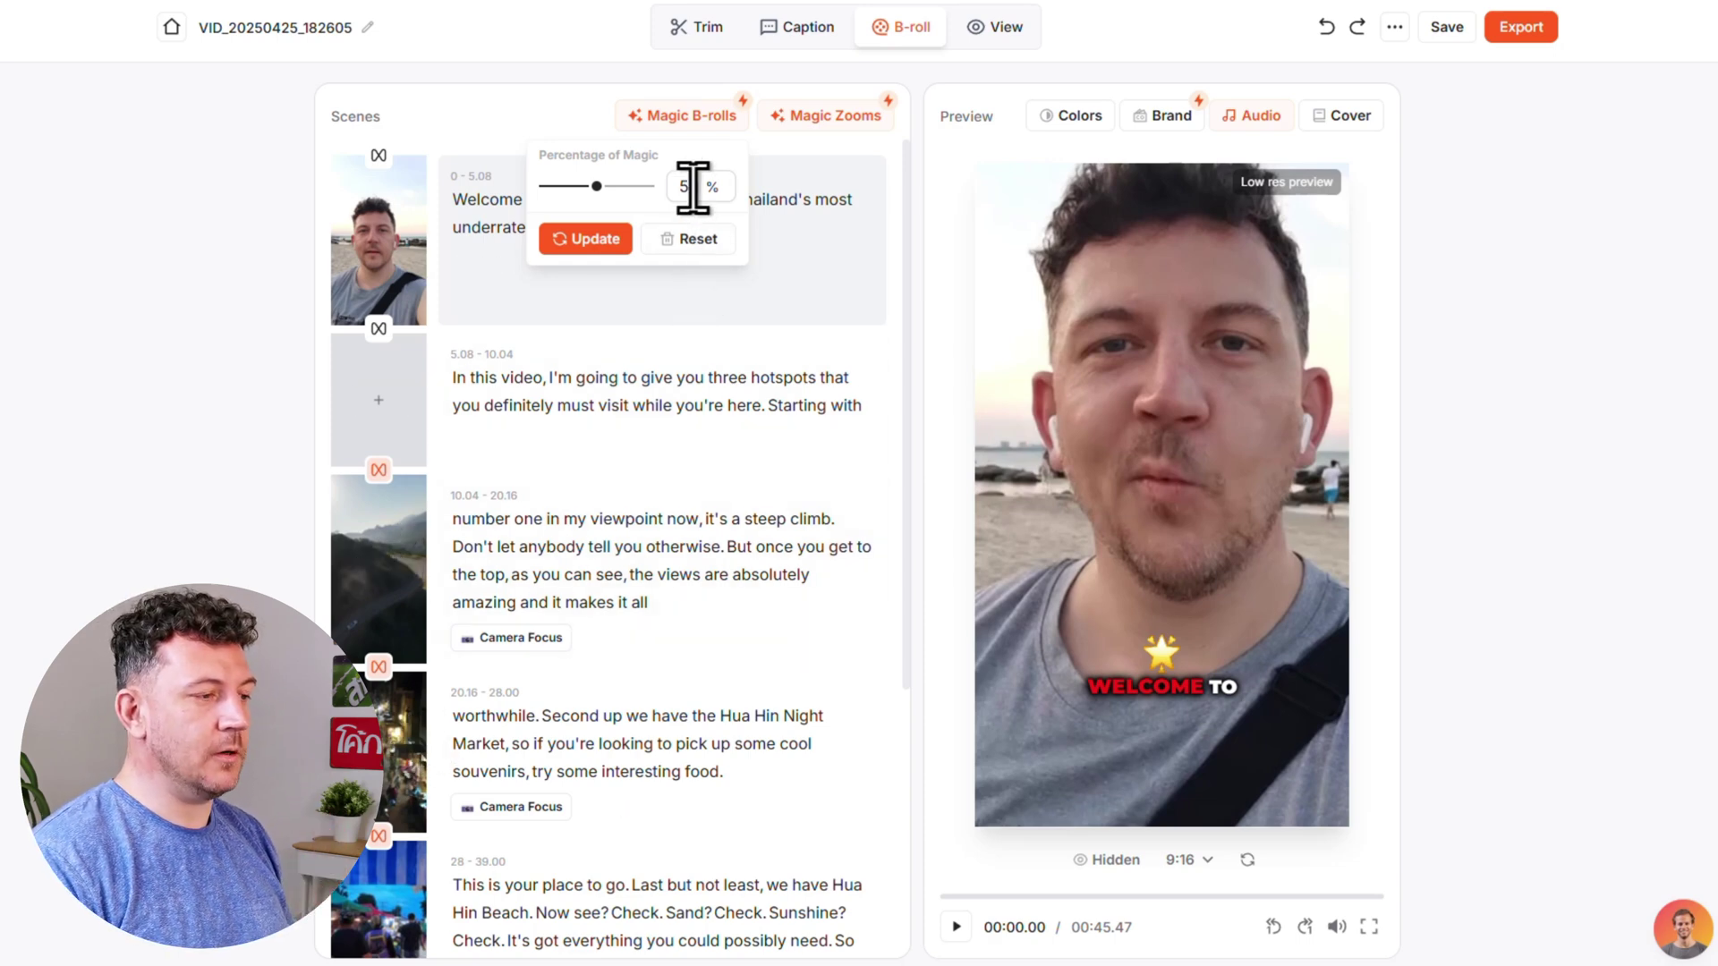
{"action": "left_click_drag", "start_coordinate": [693, 186], "coordinate": [672, 186]}
{"action": "type", "text": "3"}
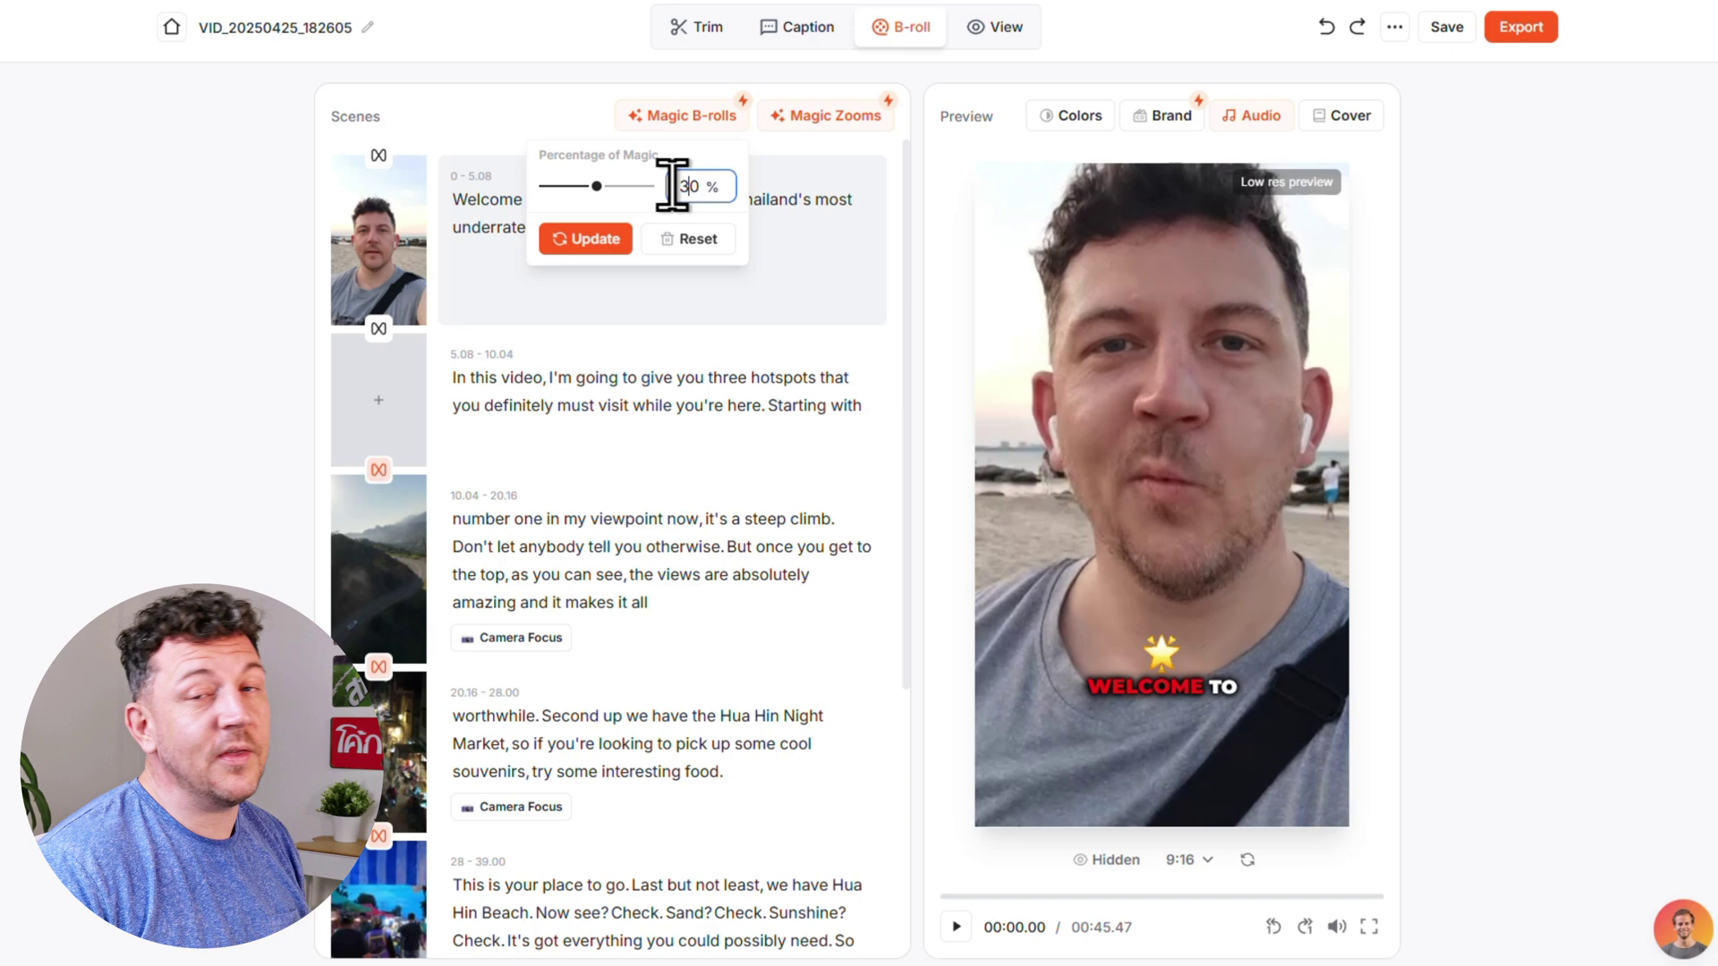
{"action": "left_click", "coordinate": [625, 243]}
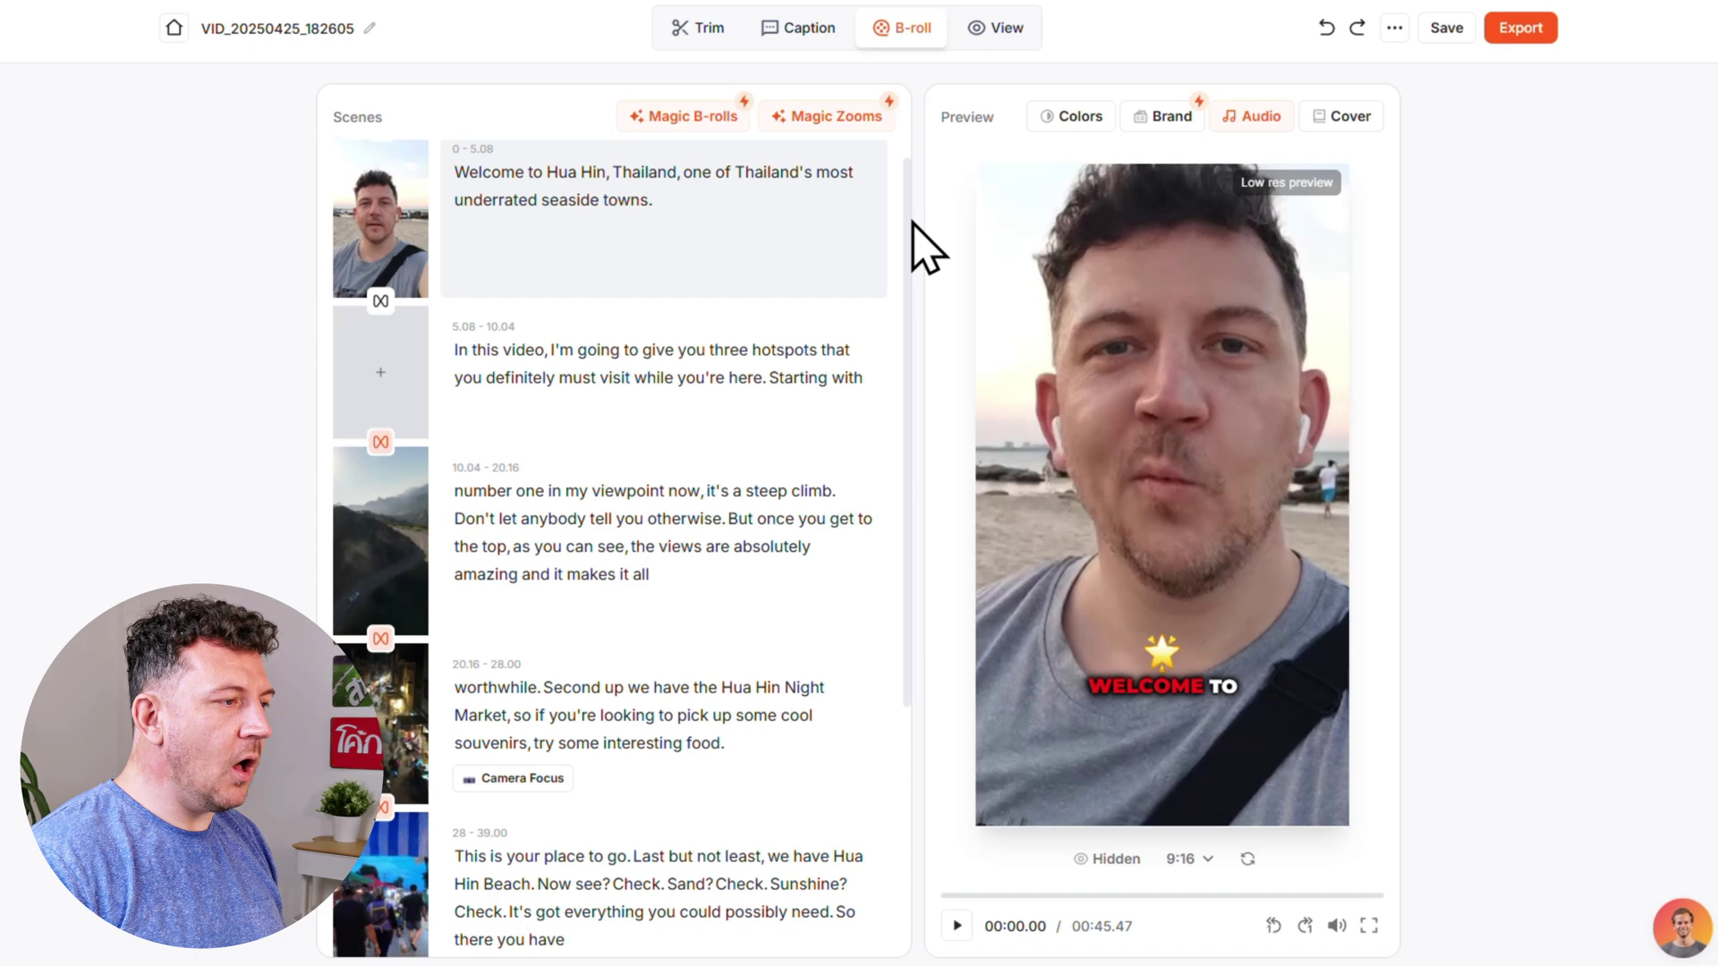
{"action": "mouse_move", "coordinate": [499, 528]}
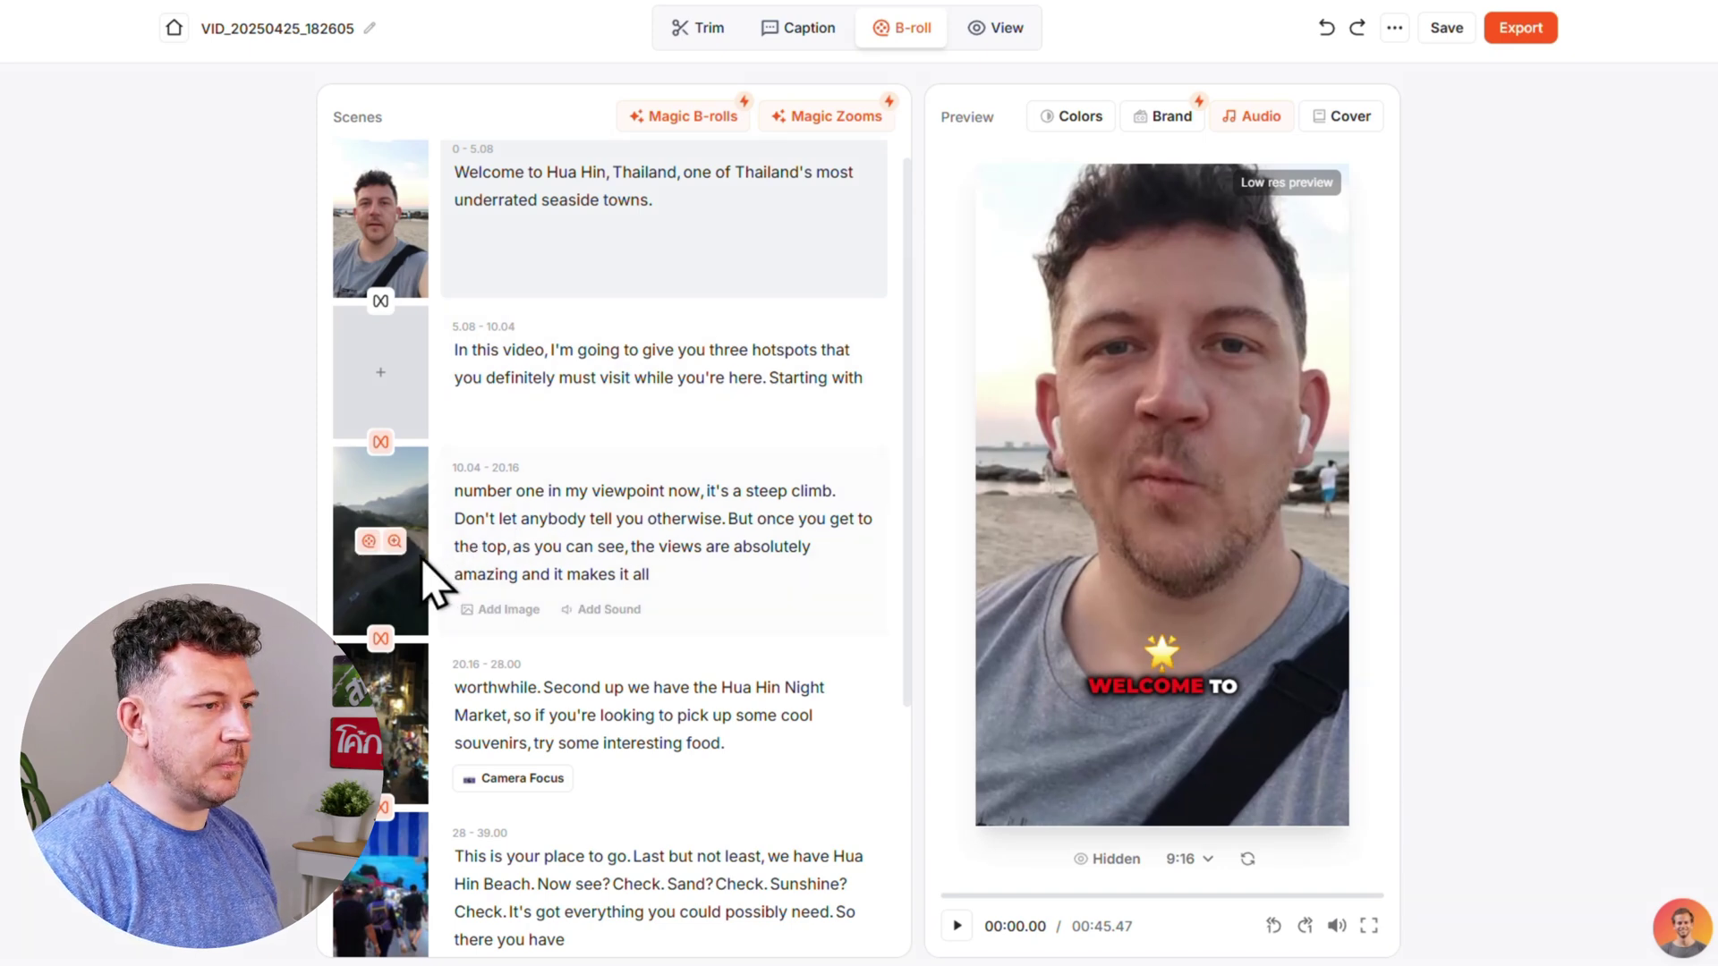
Swap the 10.04–20.16 scene's B-roll for the premium sunset viewpoint clip.
{"action": "left_click", "coordinate": [369, 542]}
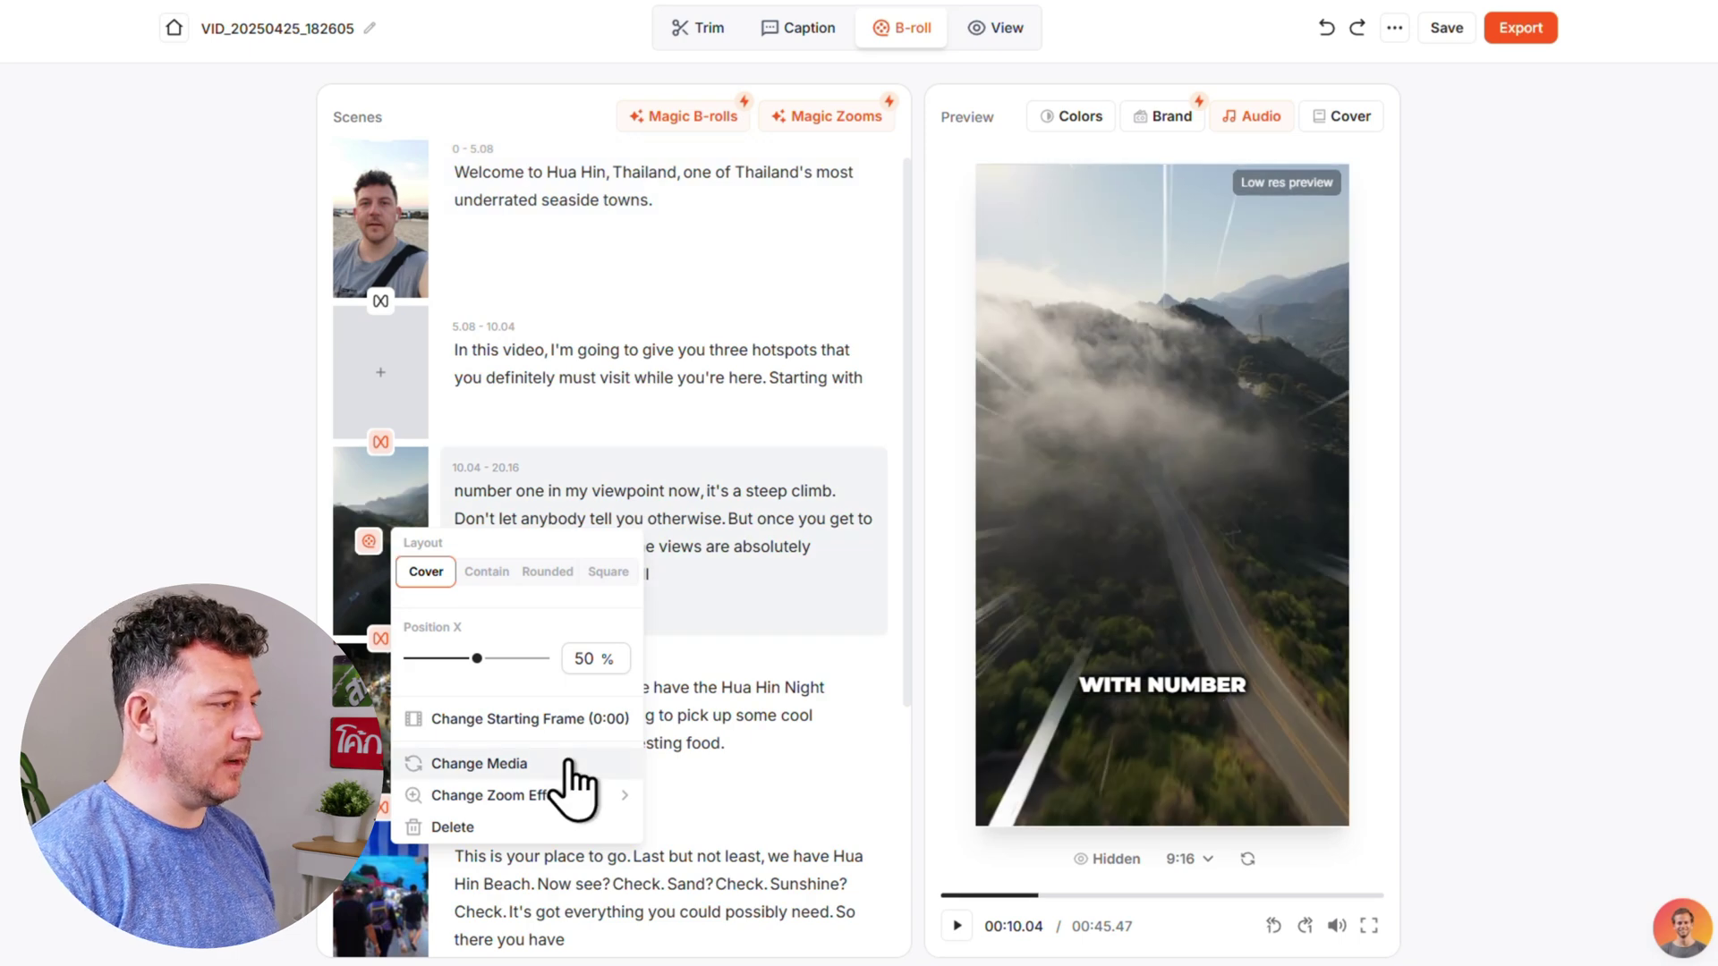
{"action": "left_click", "coordinate": [478, 763]}
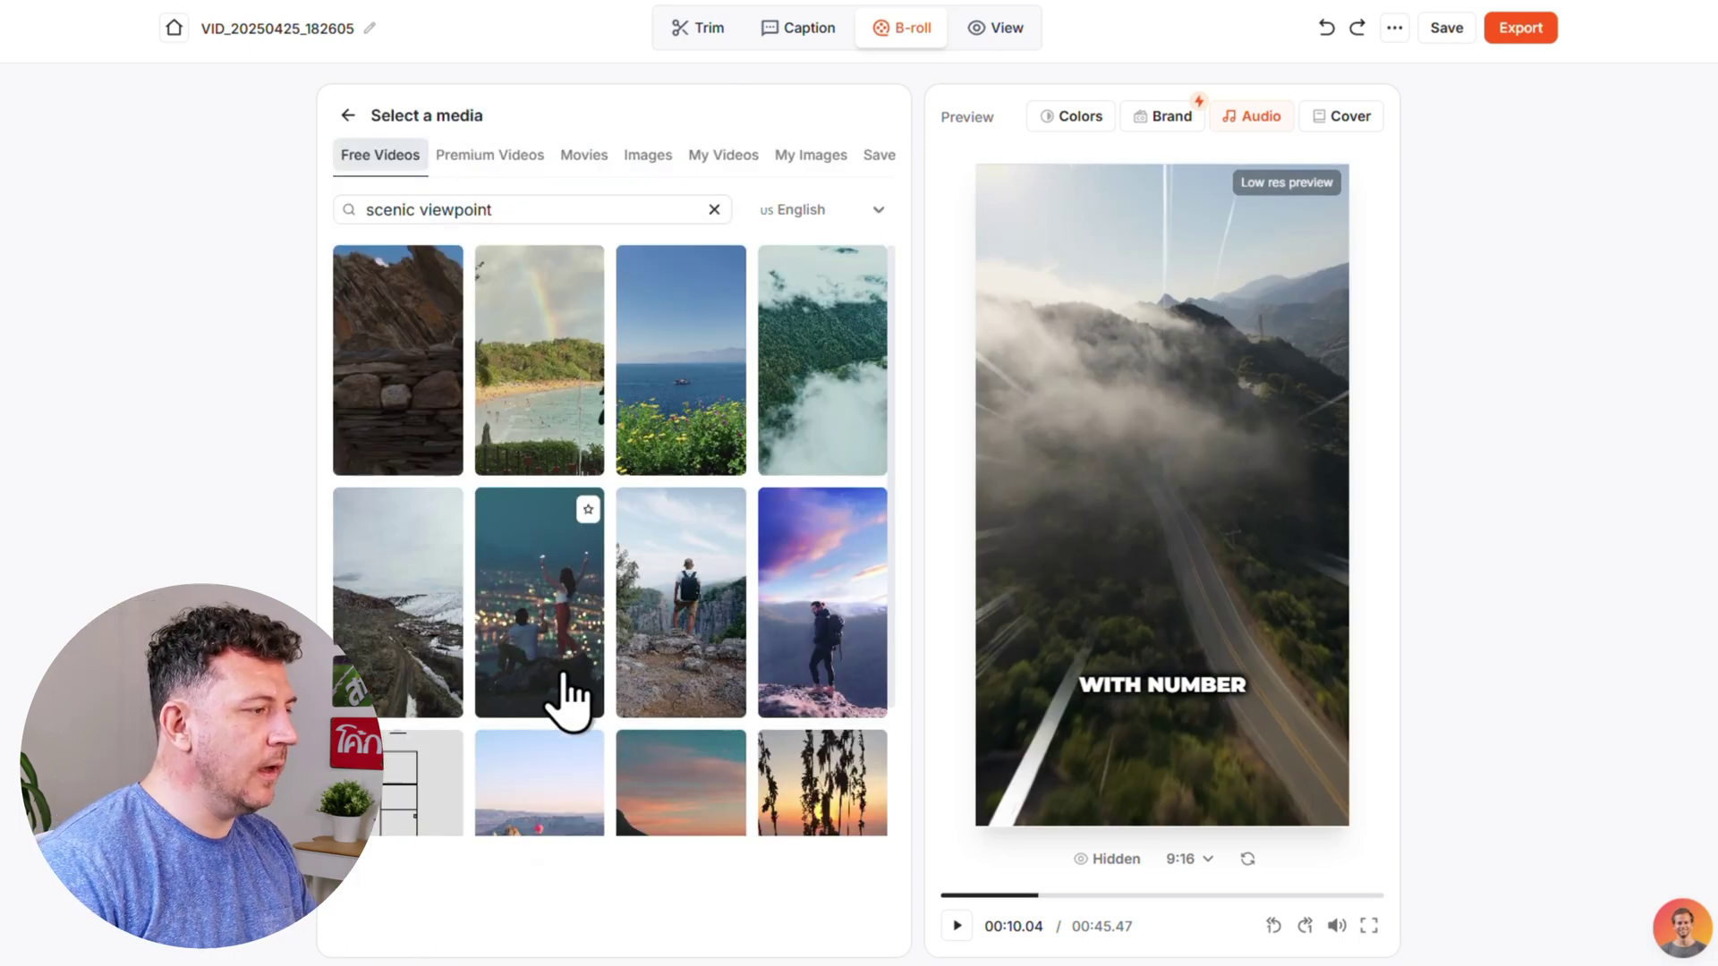
{"action": "left_click", "coordinate": [521, 161]}
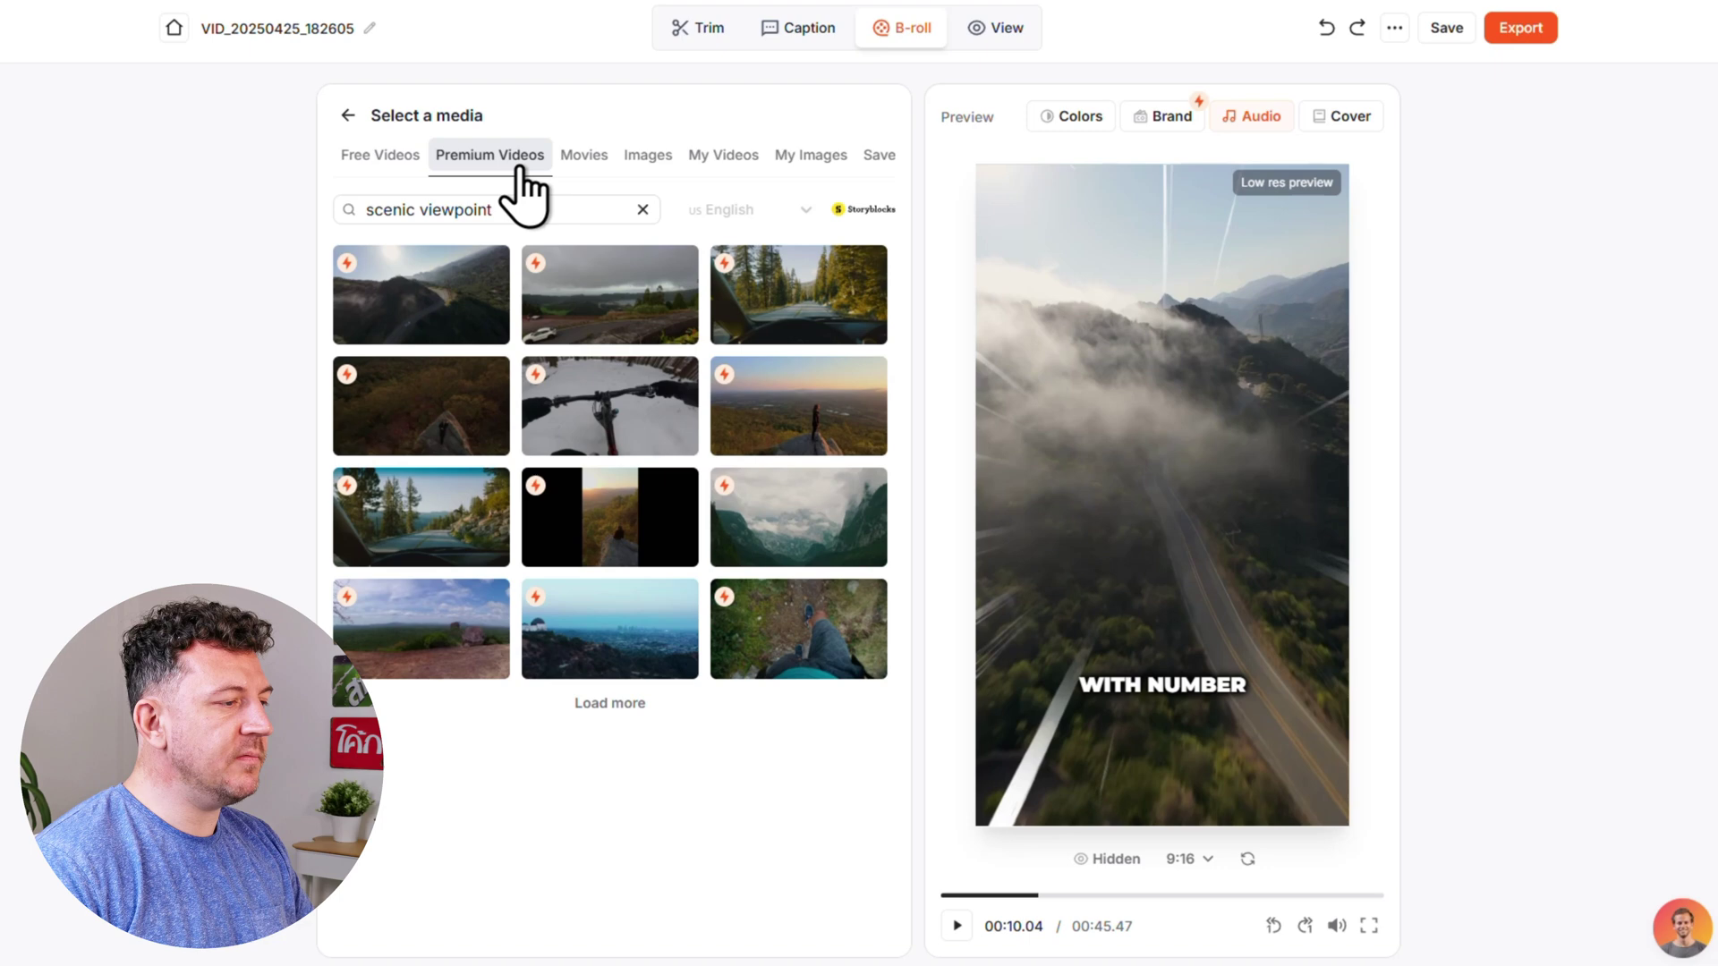
{"action": "left_click", "coordinate": [584, 159]}
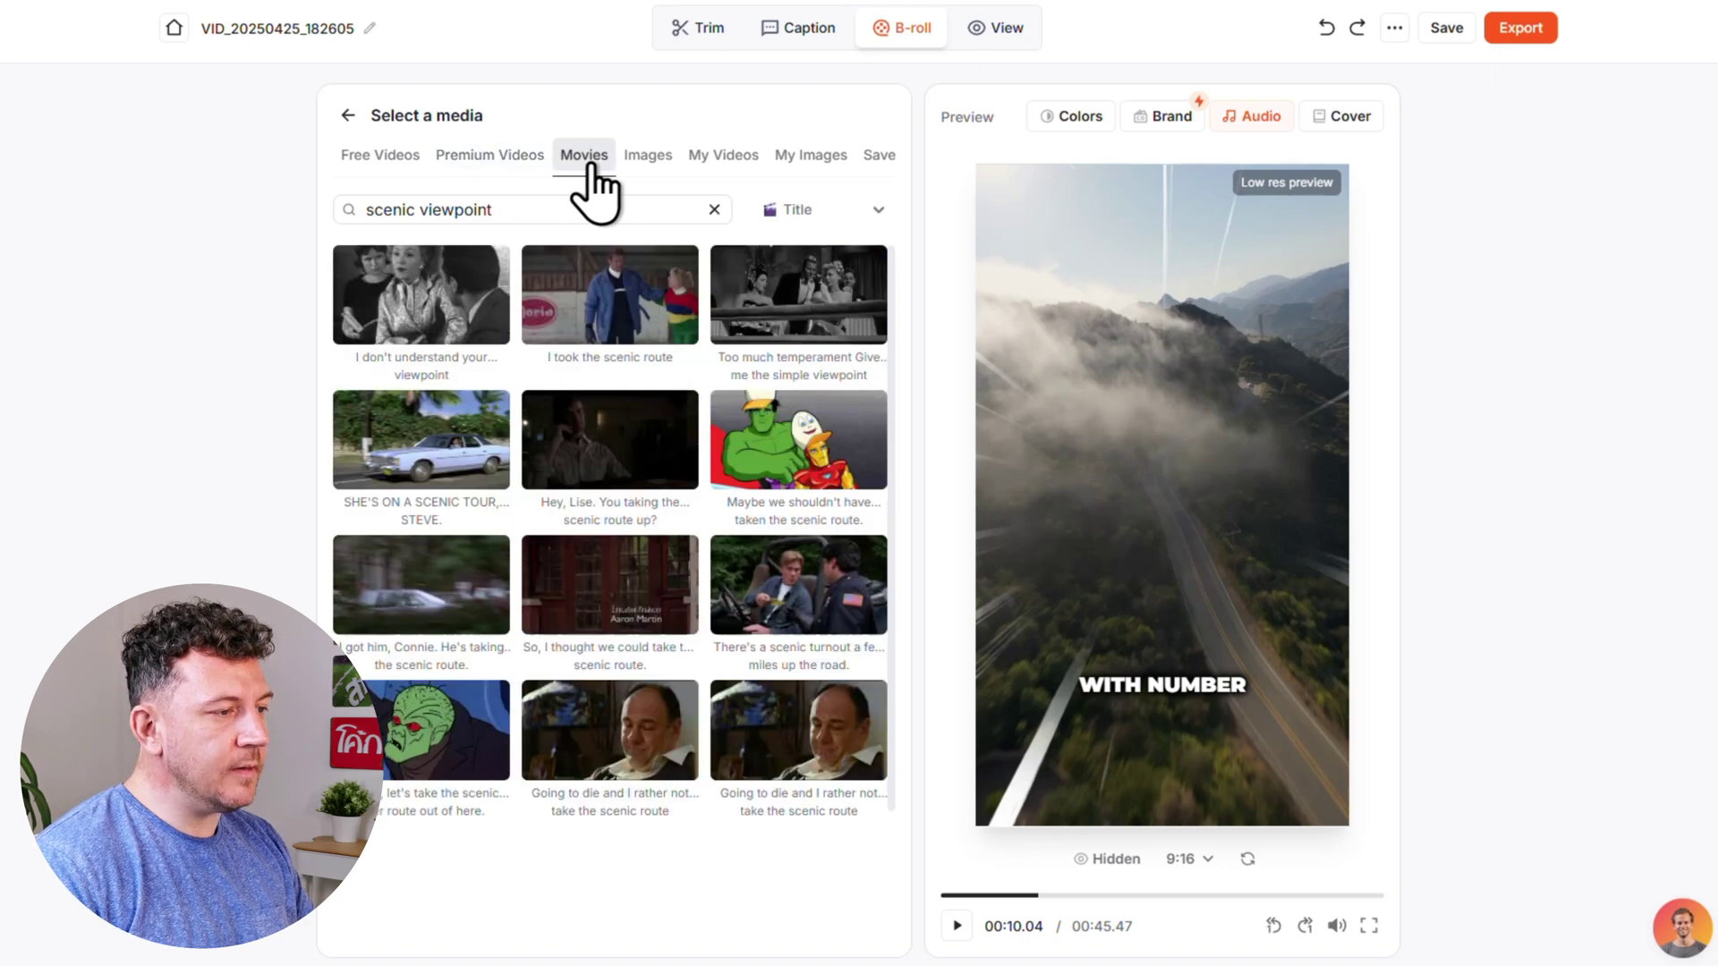
{"action": "left_click", "coordinate": [666, 170]}
{"action": "left_click", "coordinate": [546, 184]}
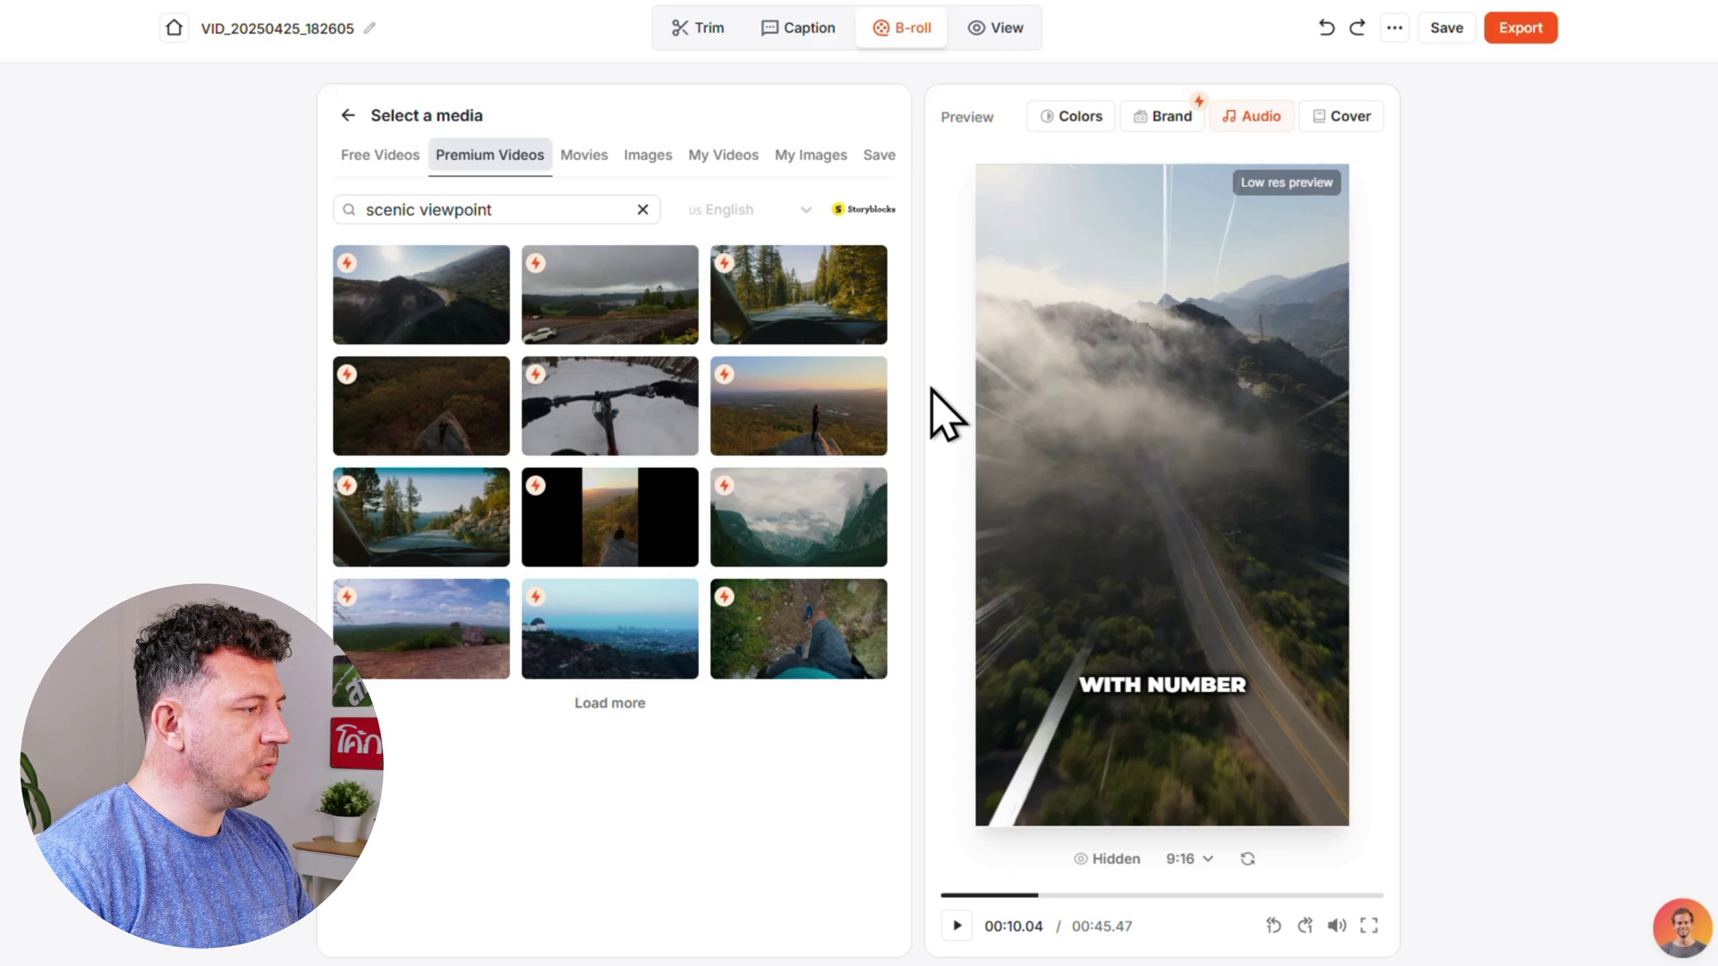
{"action": "left_click", "coordinate": [810, 429]}
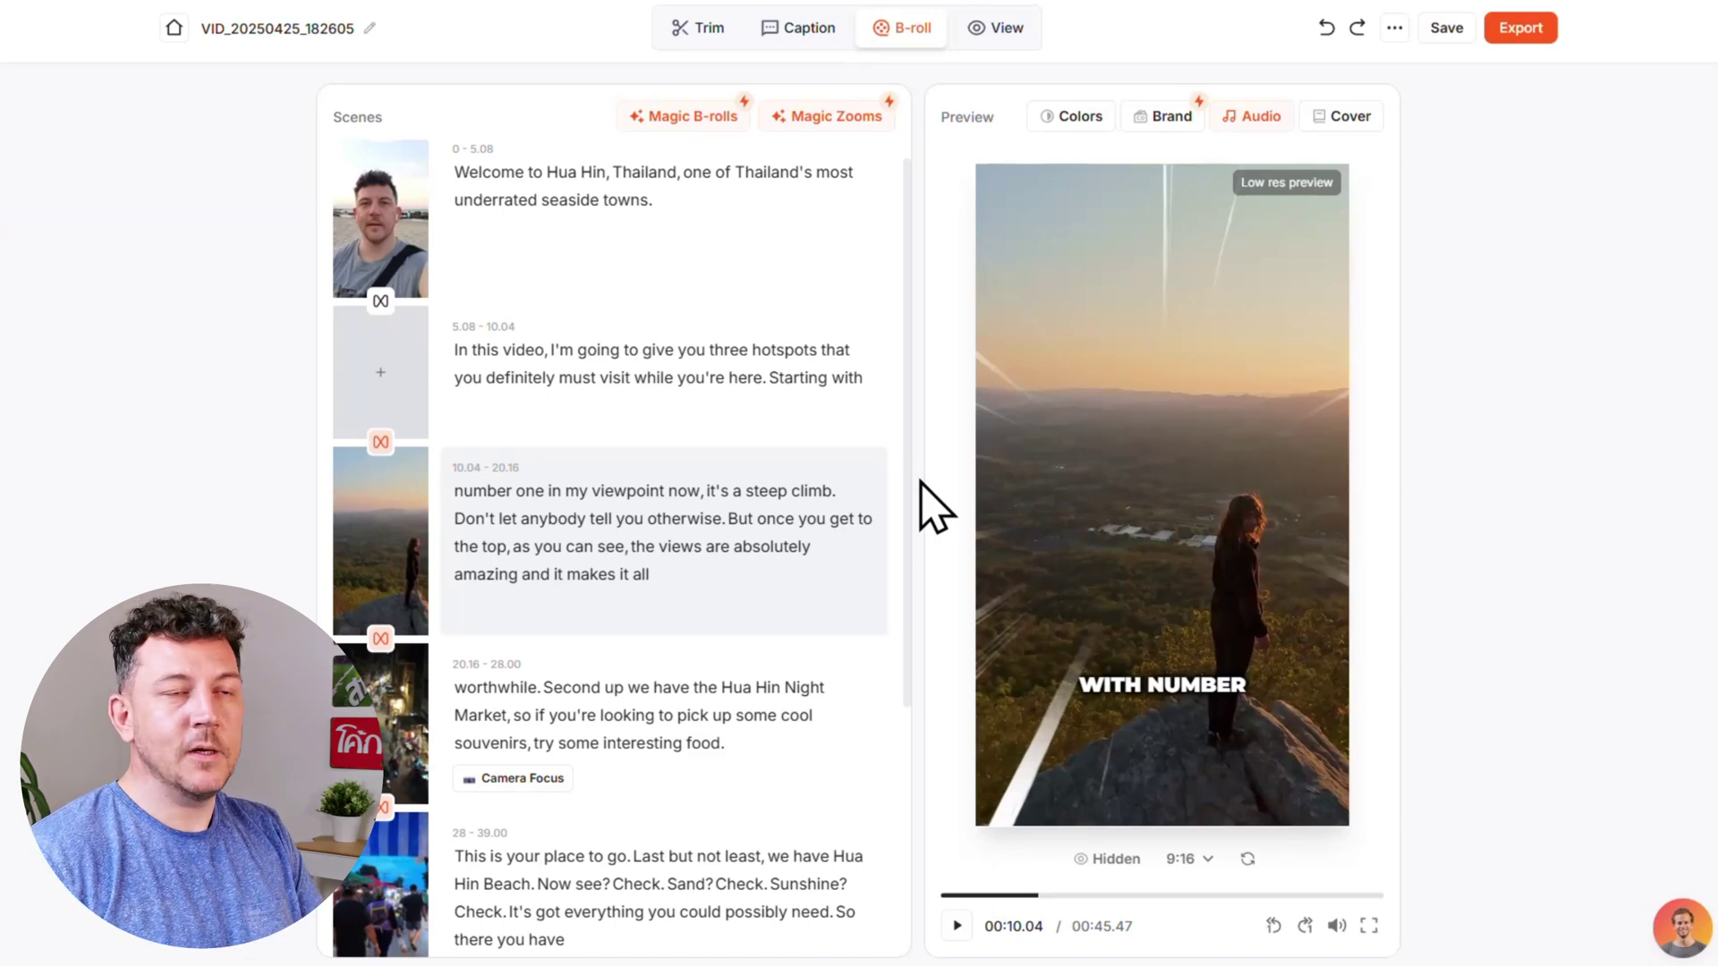
Add the uploaded coastal-town clip from My Videos as B-roll for the 5.08–10.04 scene.
{"action": "mouse_move", "coordinate": [545, 395]}
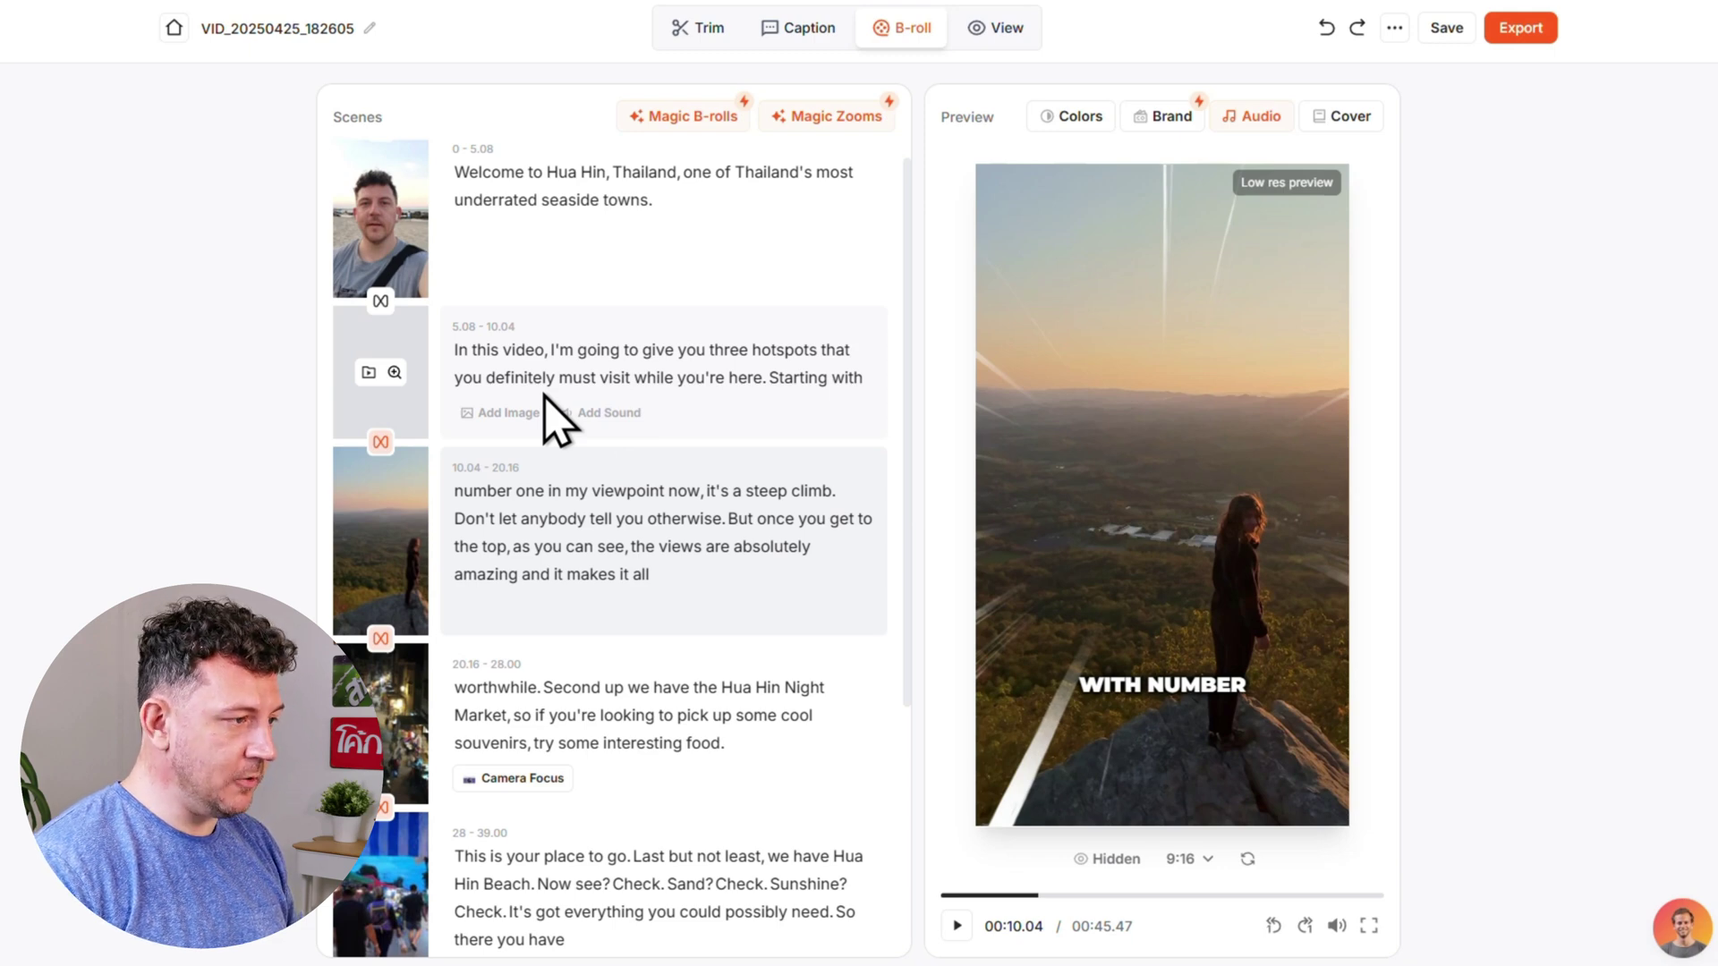
{"action": "left_click", "coordinate": [368, 373]}
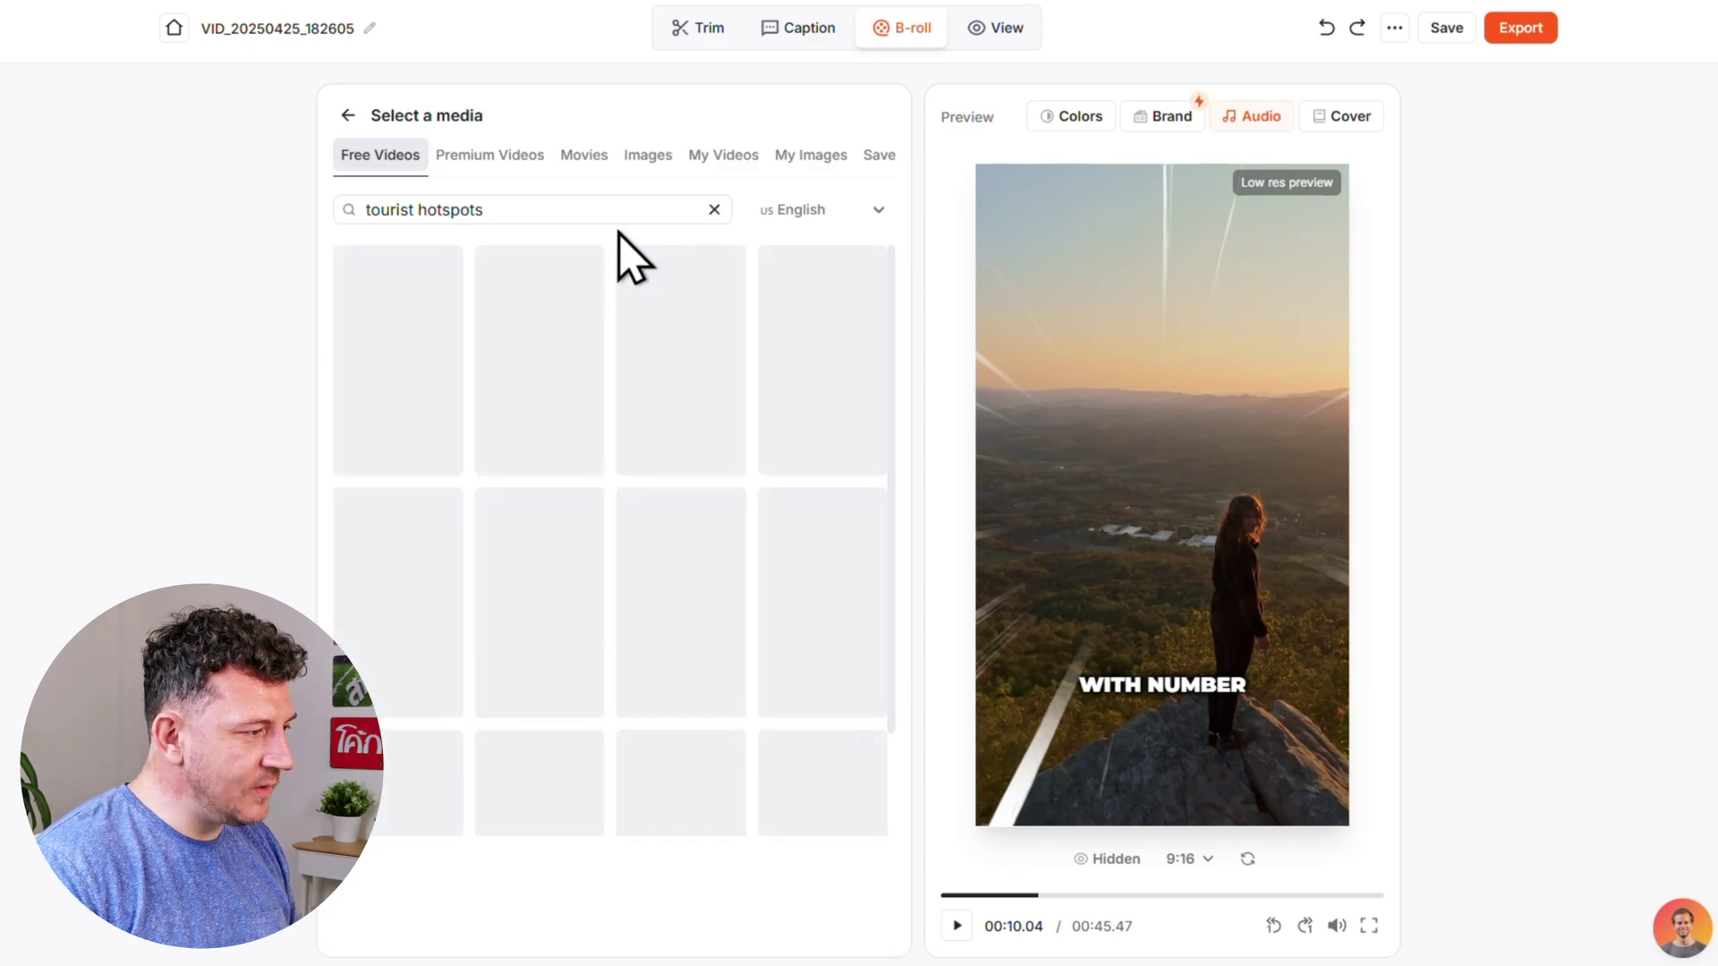
{"action": "left_click", "coordinate": [742, 163]}
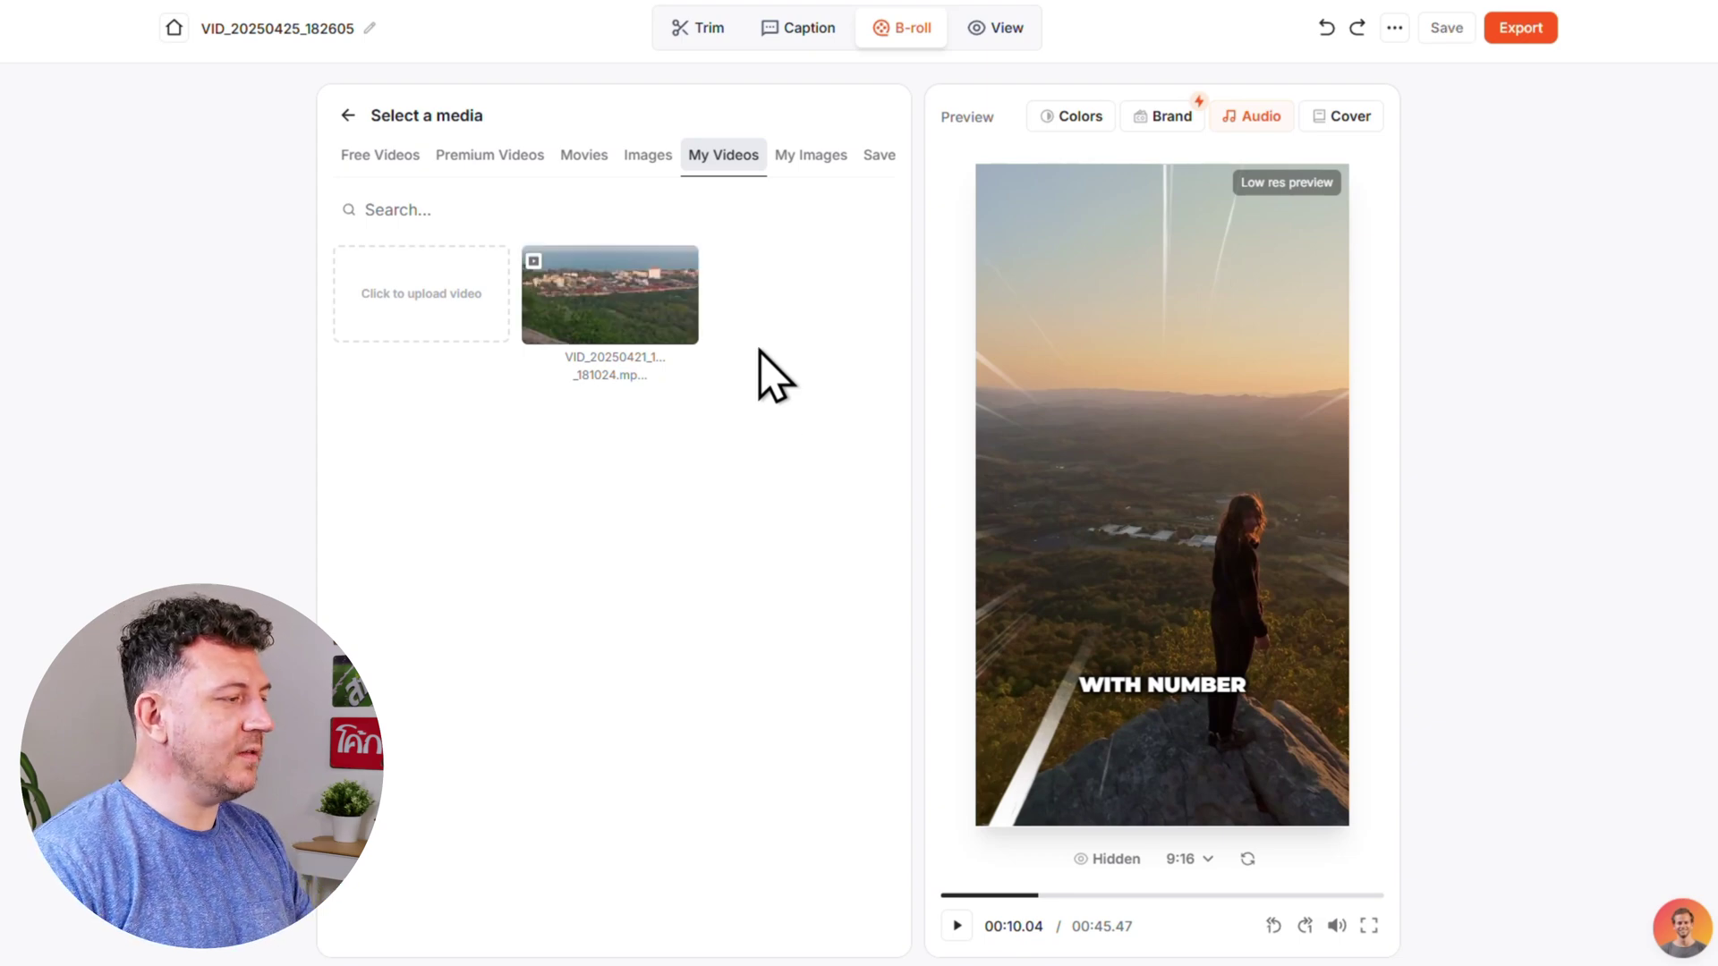
{"action": "left_click", "coordinate": [612, 303]}
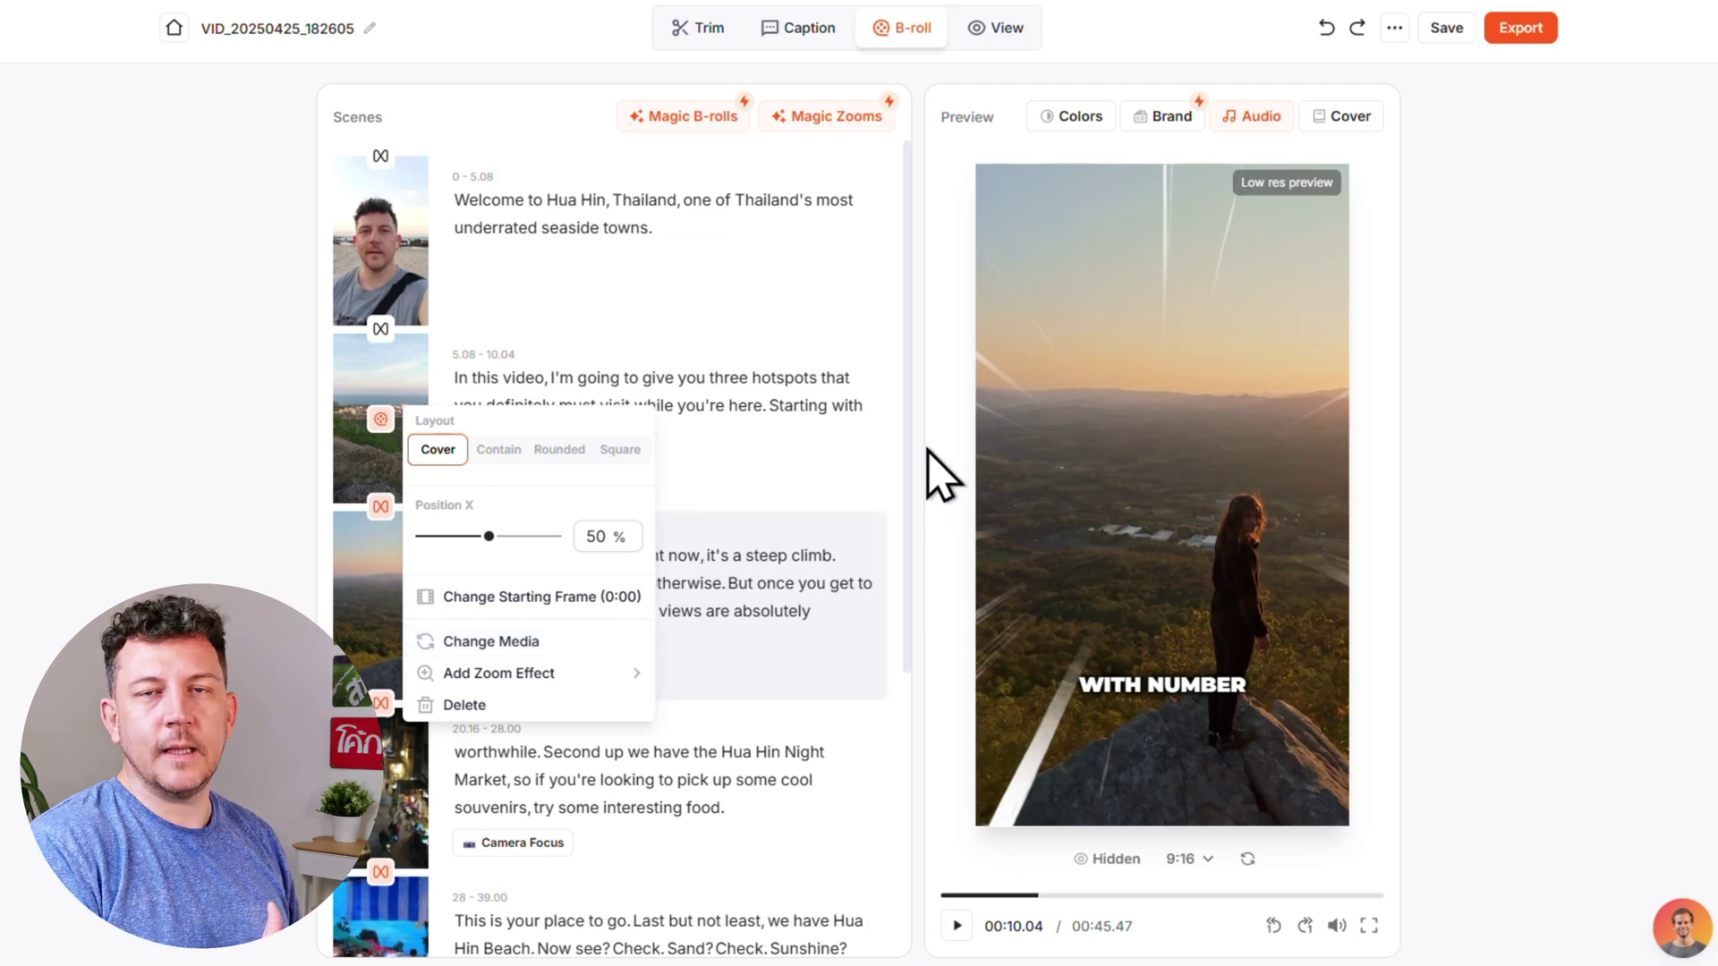
Inspect the Camera Roll transition options and the Whoosh Fire sound on the Hua Hin Beach scene.
{"action": "left_click", "coordinate": [904, 465]}
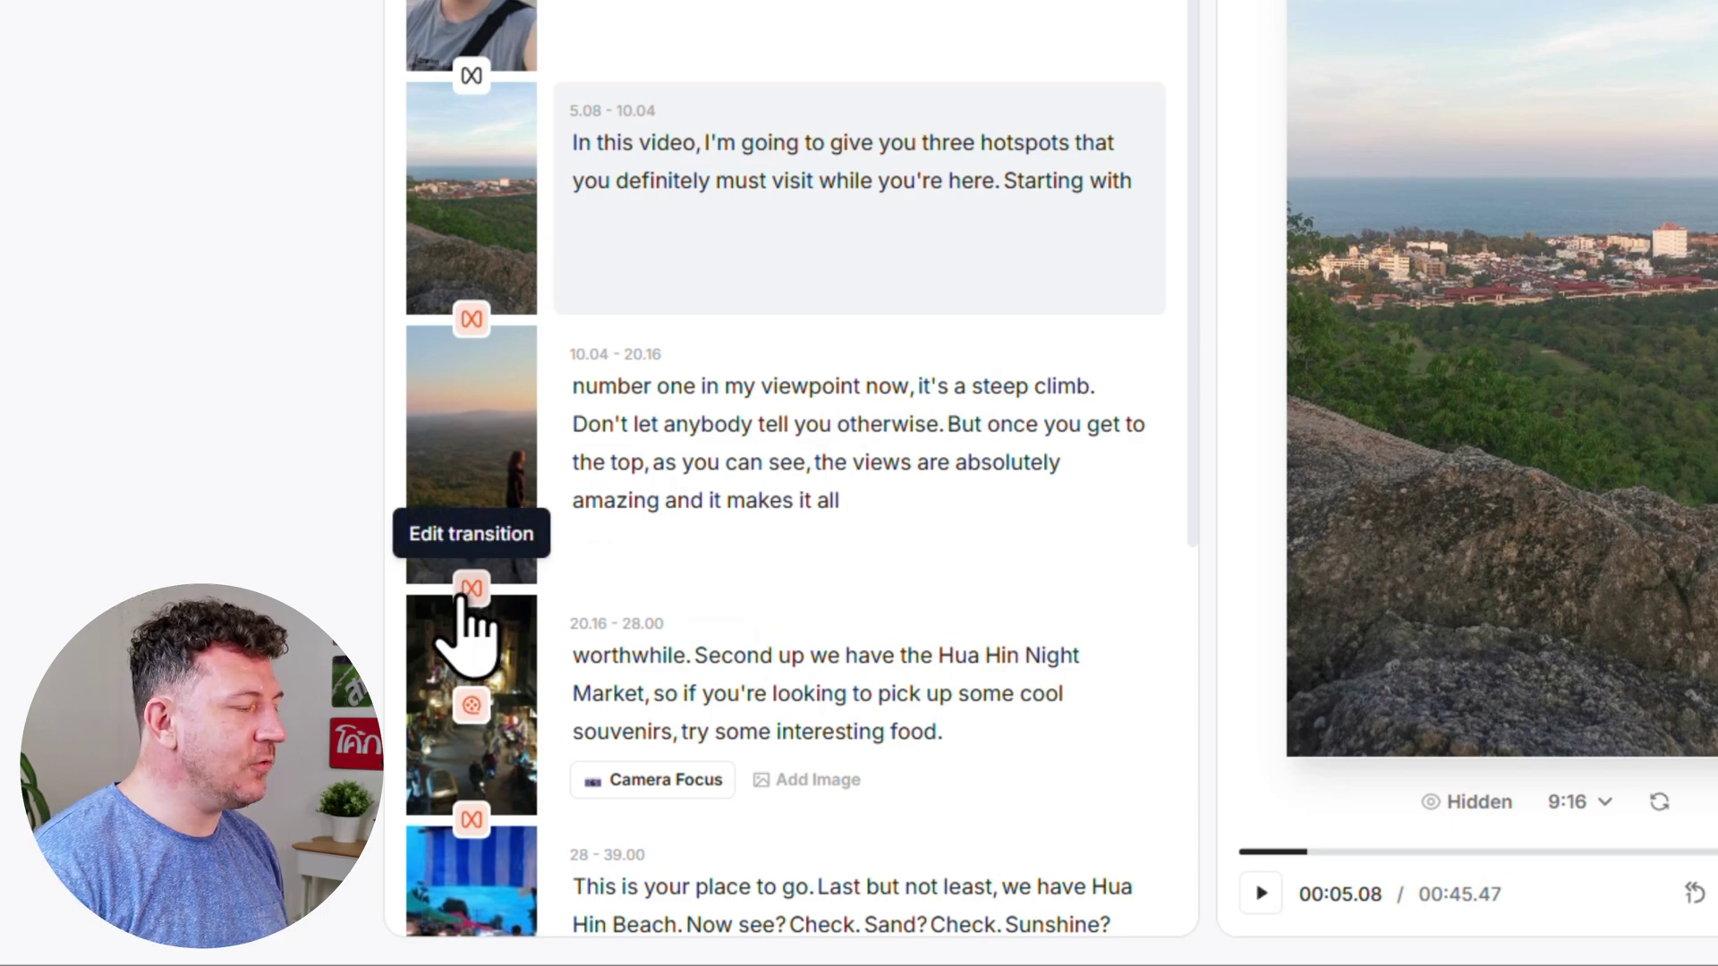
{"action": "left_click", "coordinate": [466, 591]}
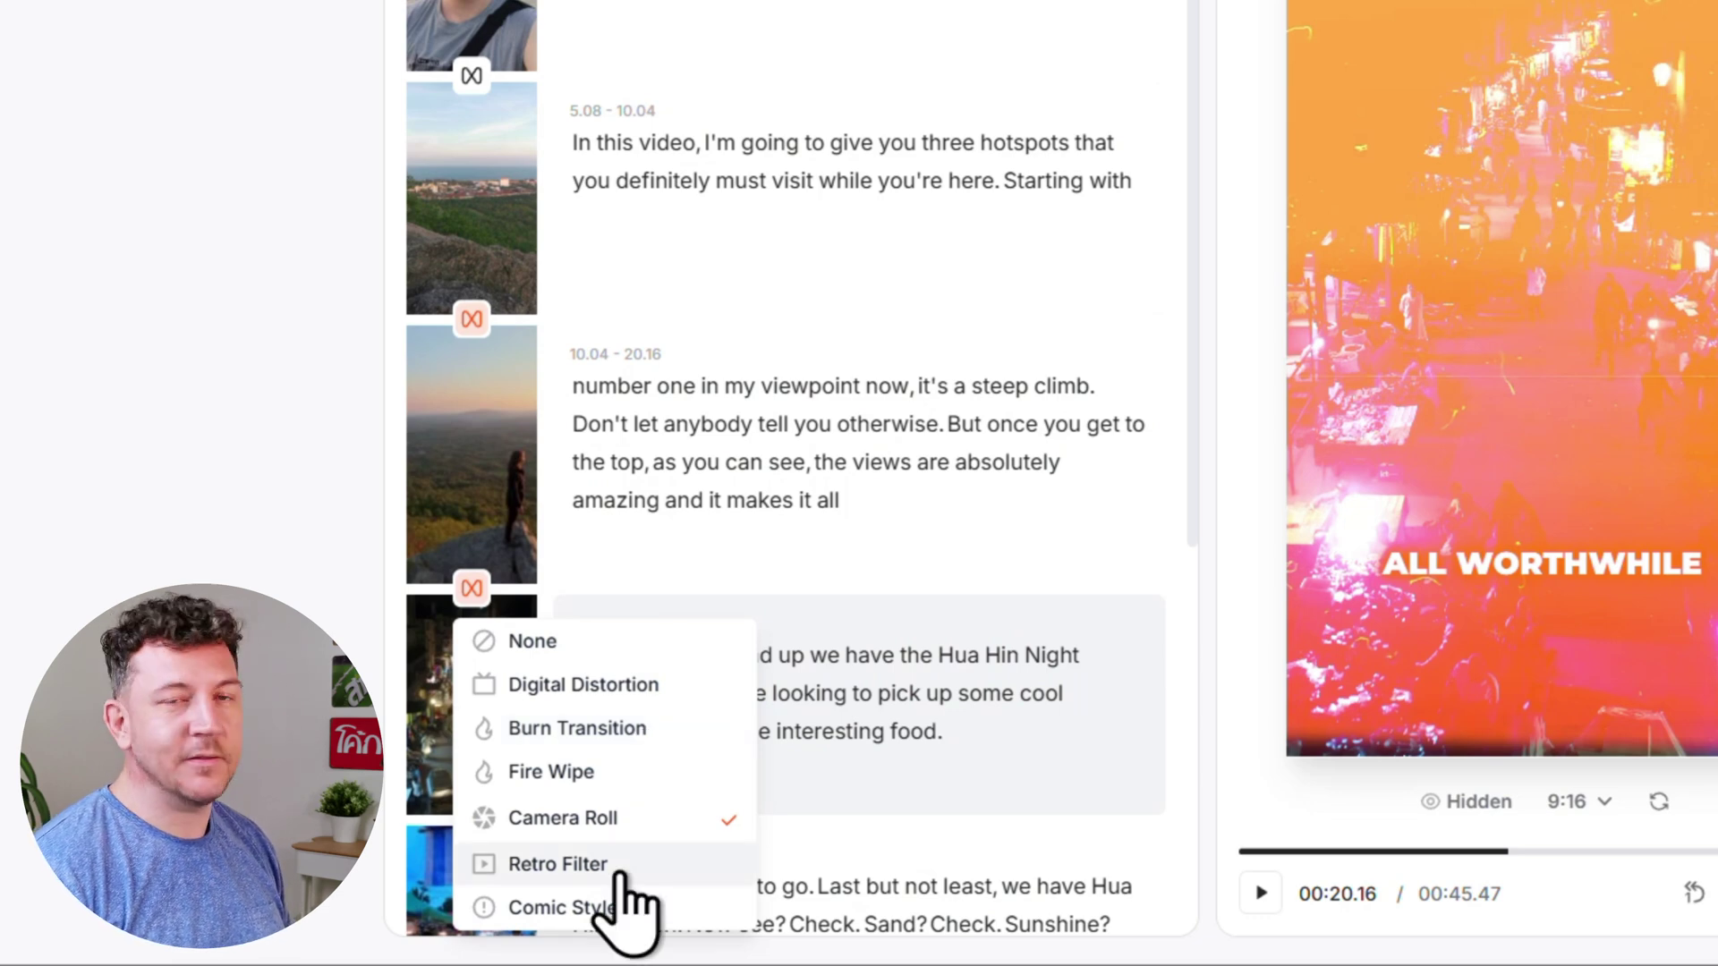
{"action": "left_click", "coordinate": [1130, 572]}
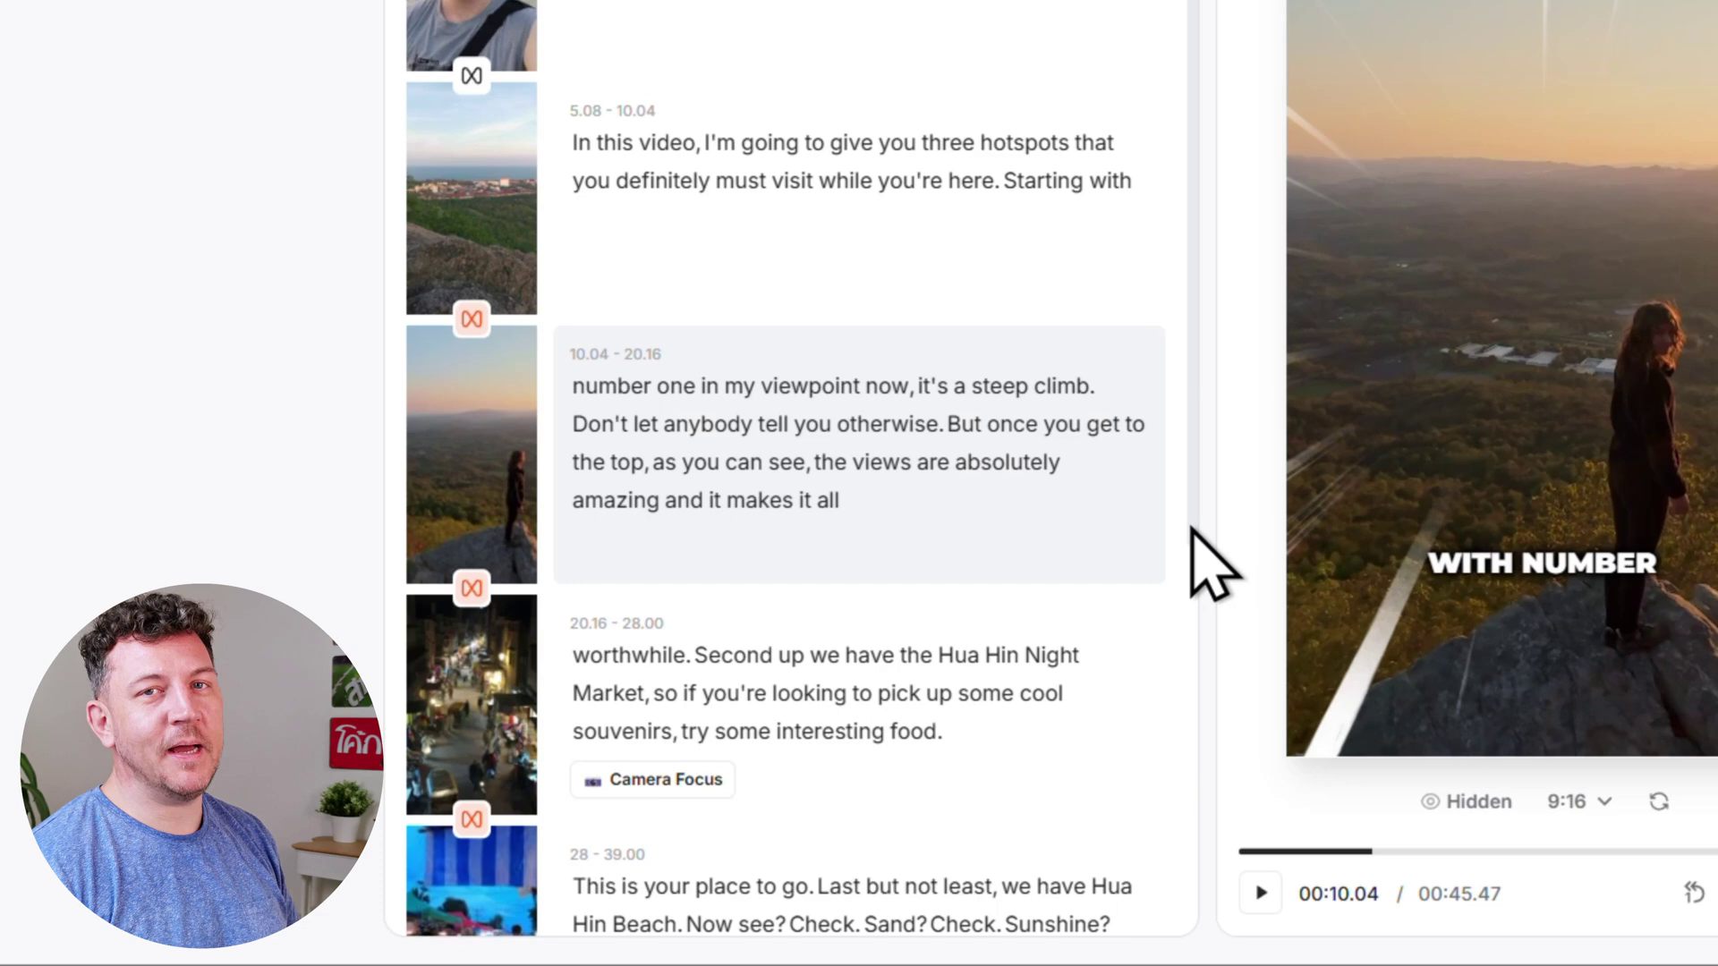
{"action": "scroll", "coordinate": [1205, 573], "scroll_direction": "down", "scroll_amount": 3}
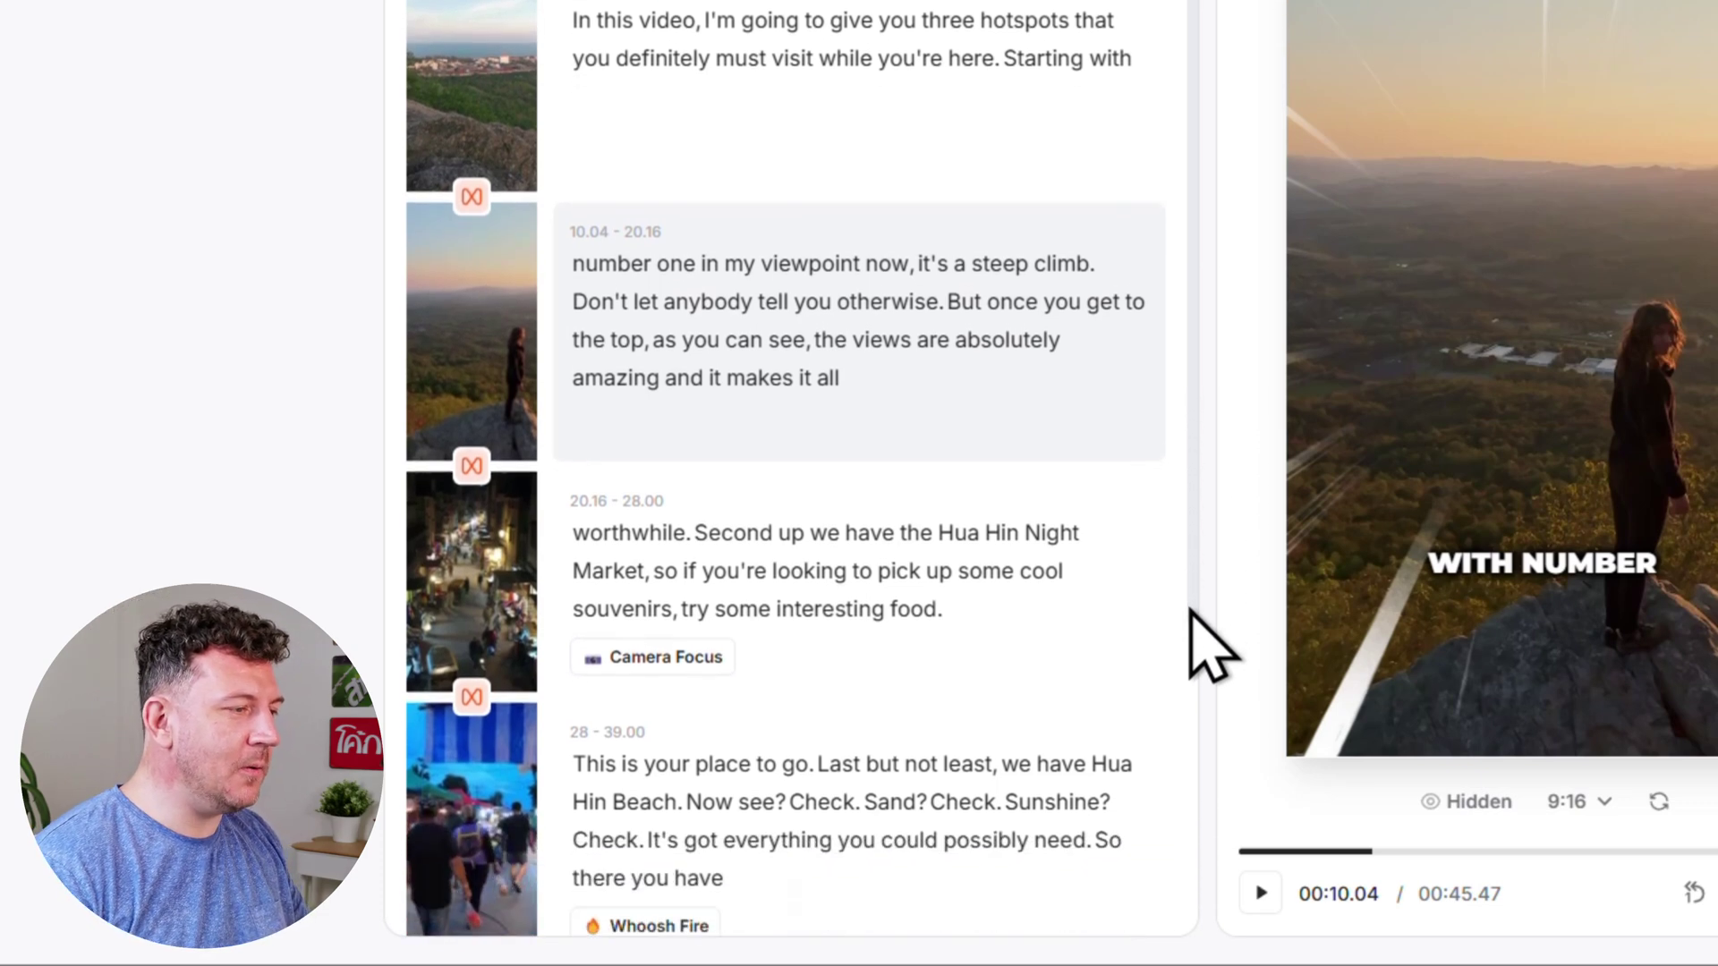
{"action": "scroll", "coordinate": [1204, 734], "scroll_direction": "down", "scroll_amount": 1}
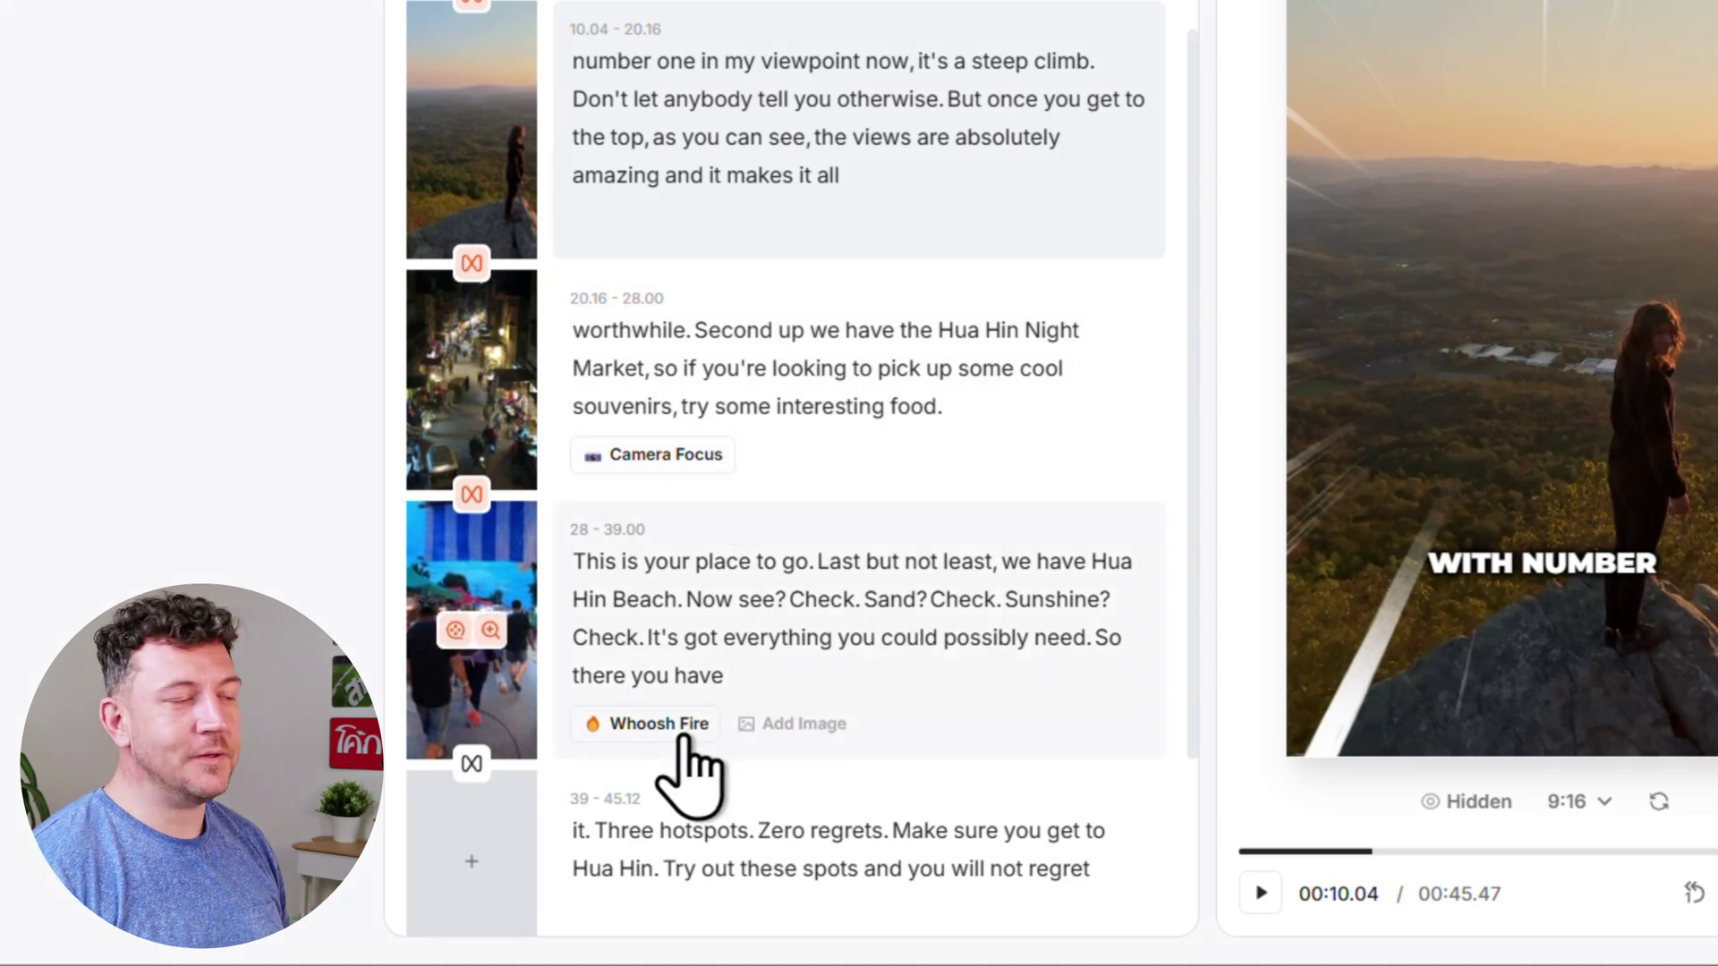
{"action": "left_click", "coordinate": [686, 734]}
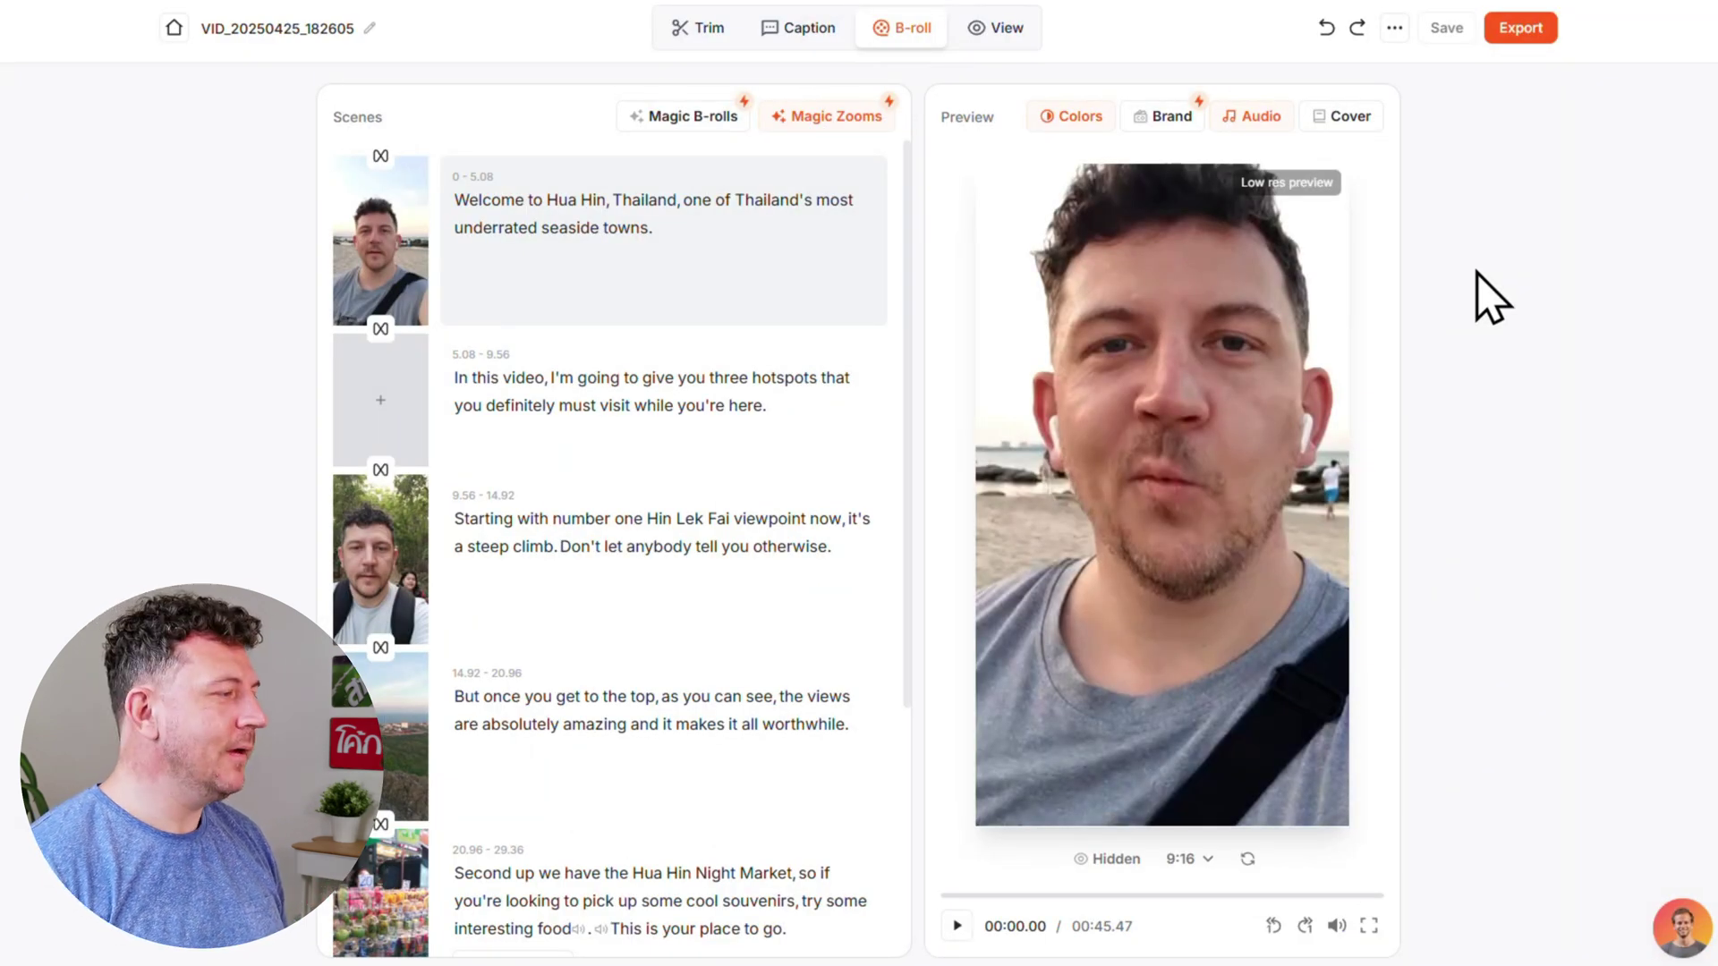
Export the video with Ultra HD (4k) quality at 30 FPS.
{"action": "left_click", "coordinate": [1536, 37]}
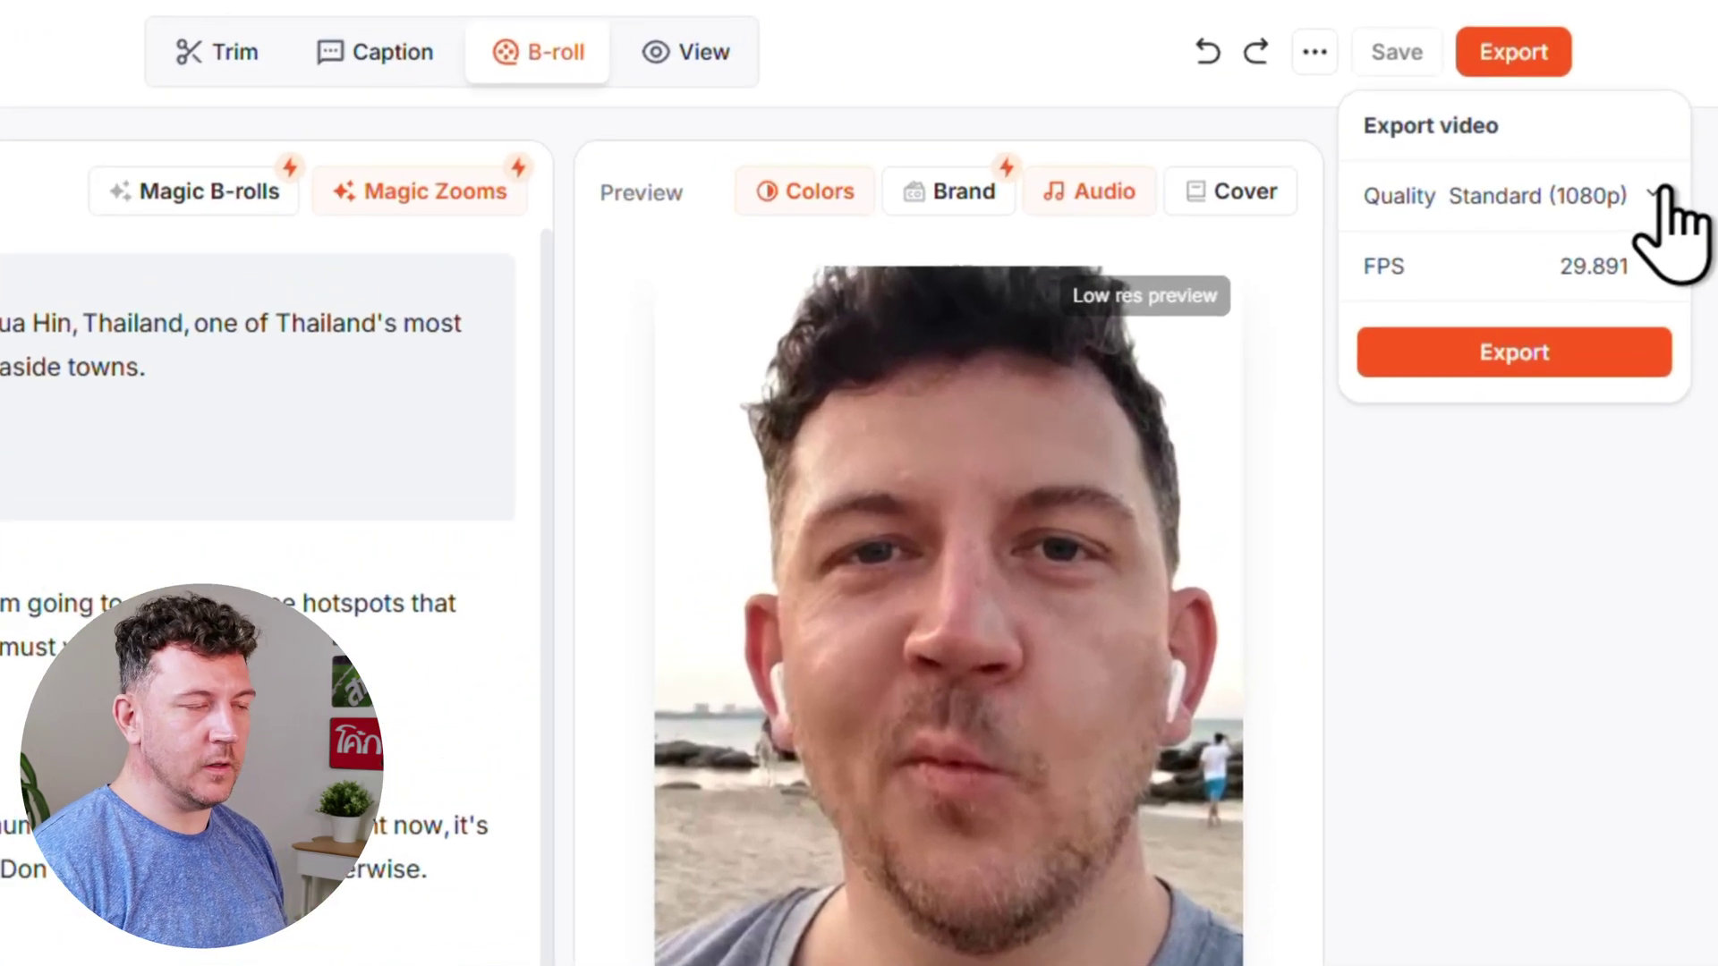
{"action": "left_click", "coordinate": [1609, 119]}
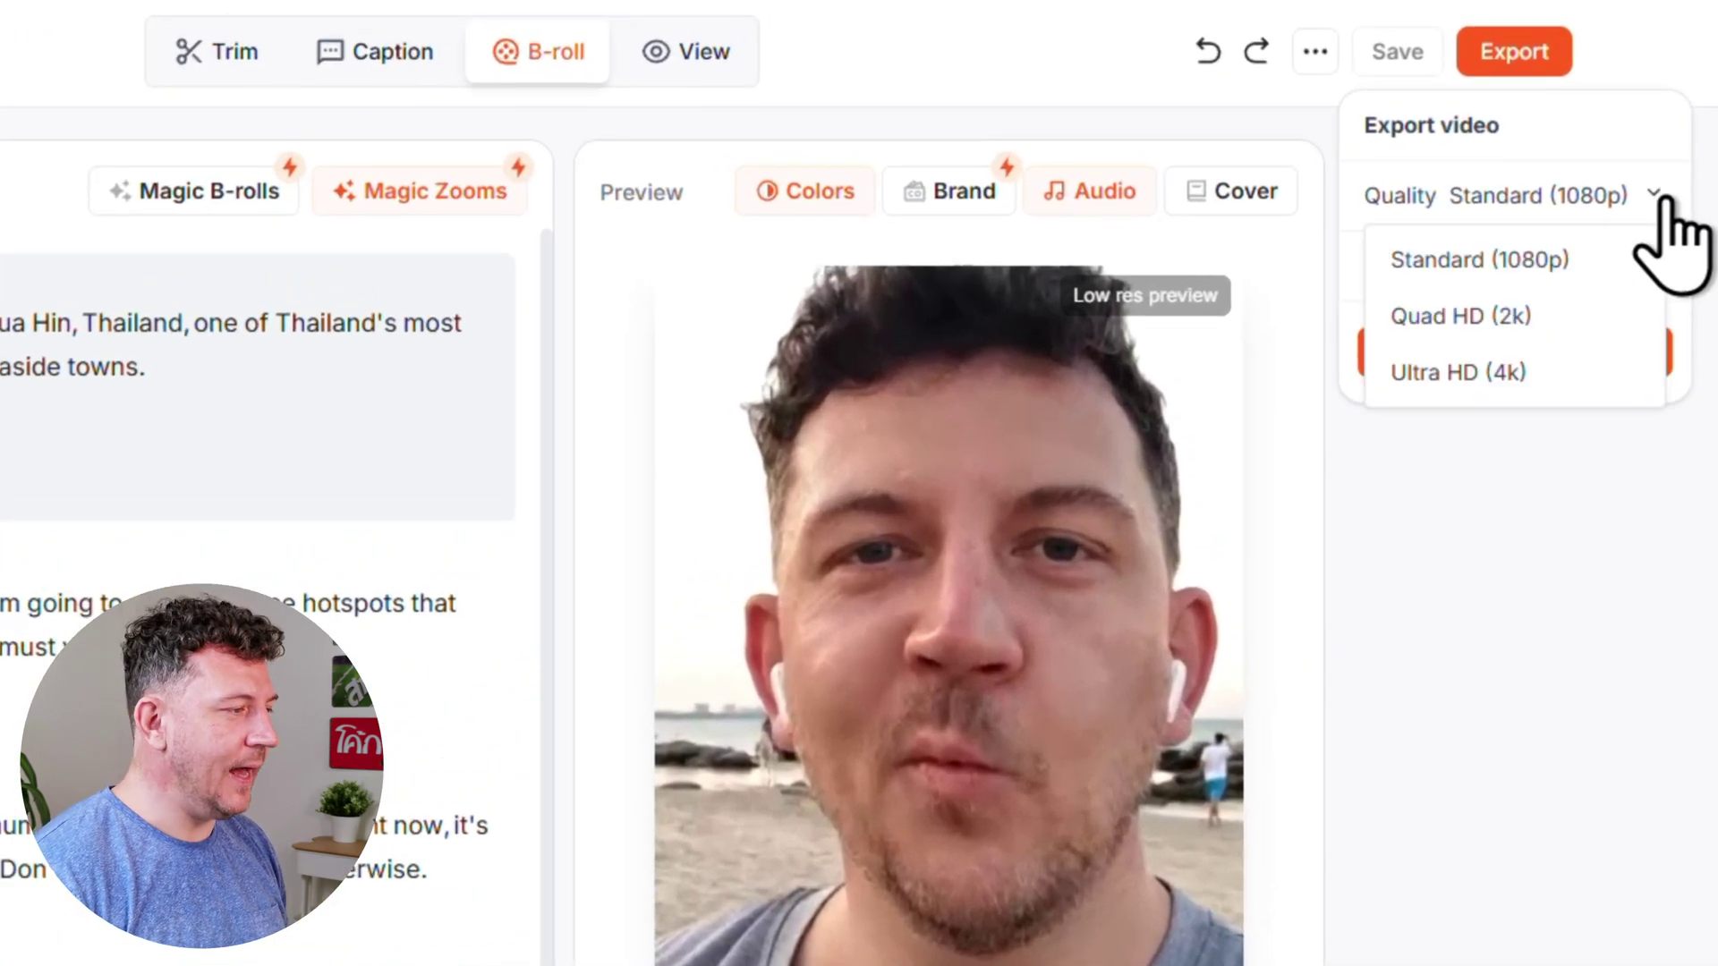
{"action": "left_click", "coordinate": [1630, 370]}
{"action": "left_click", "coordinate": [1632, 271]}
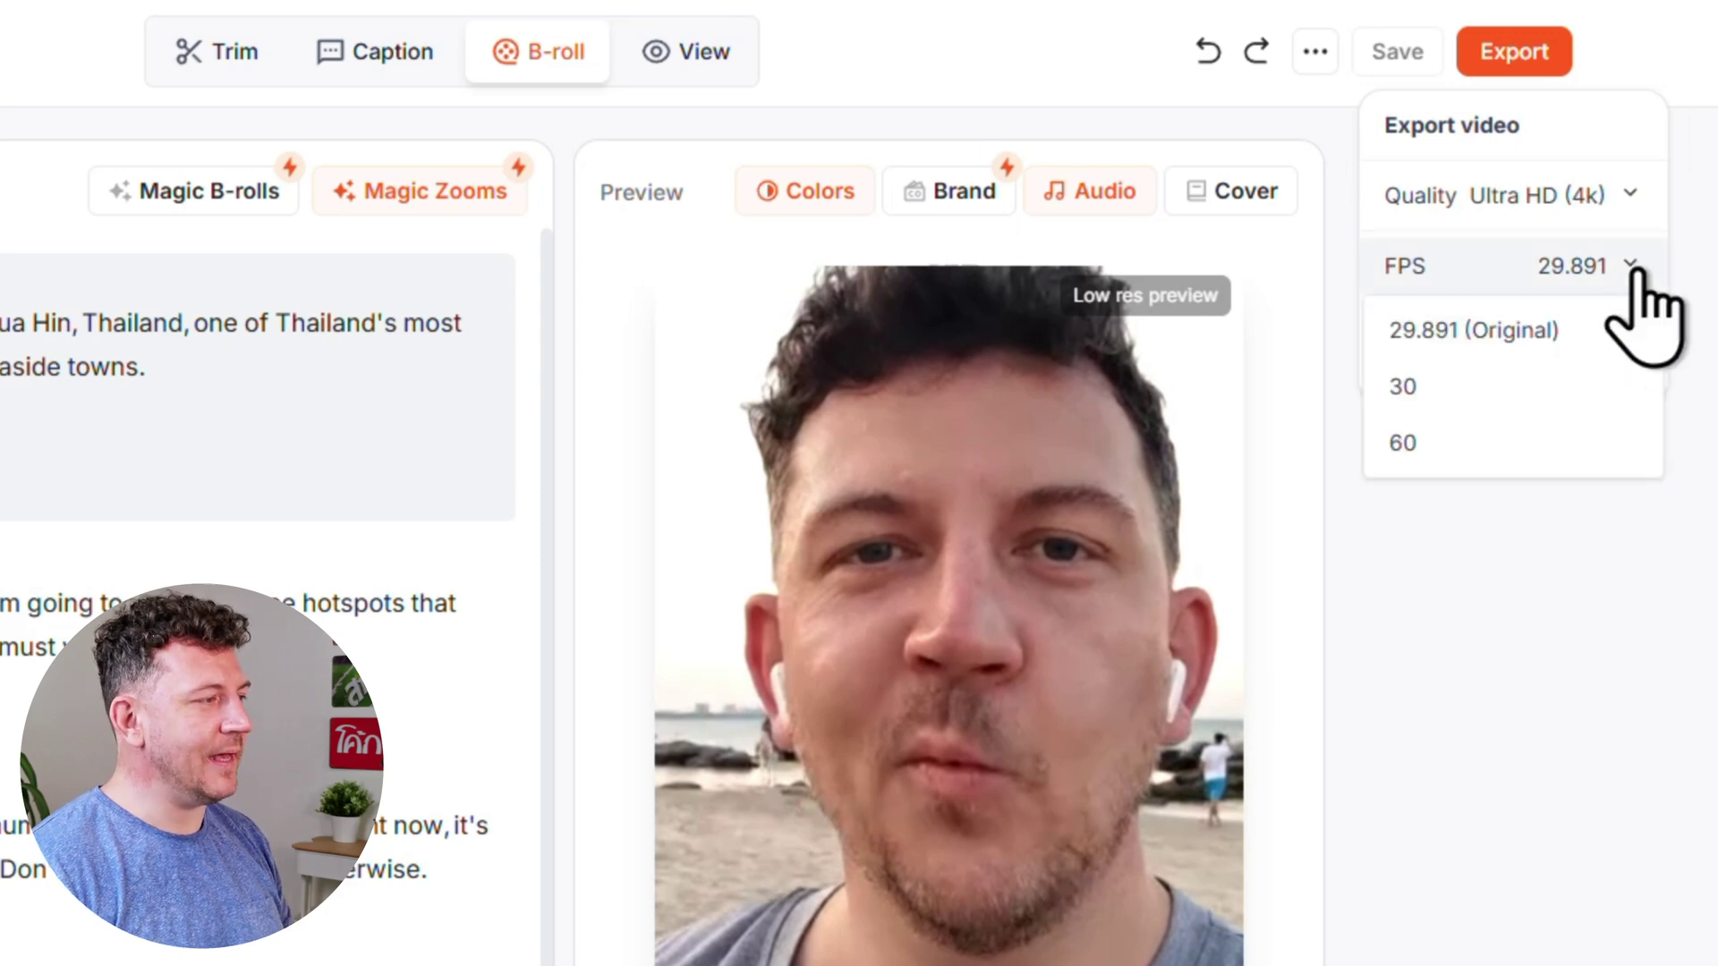
{"action": "left_click", "coordinate": [1600, 405]}
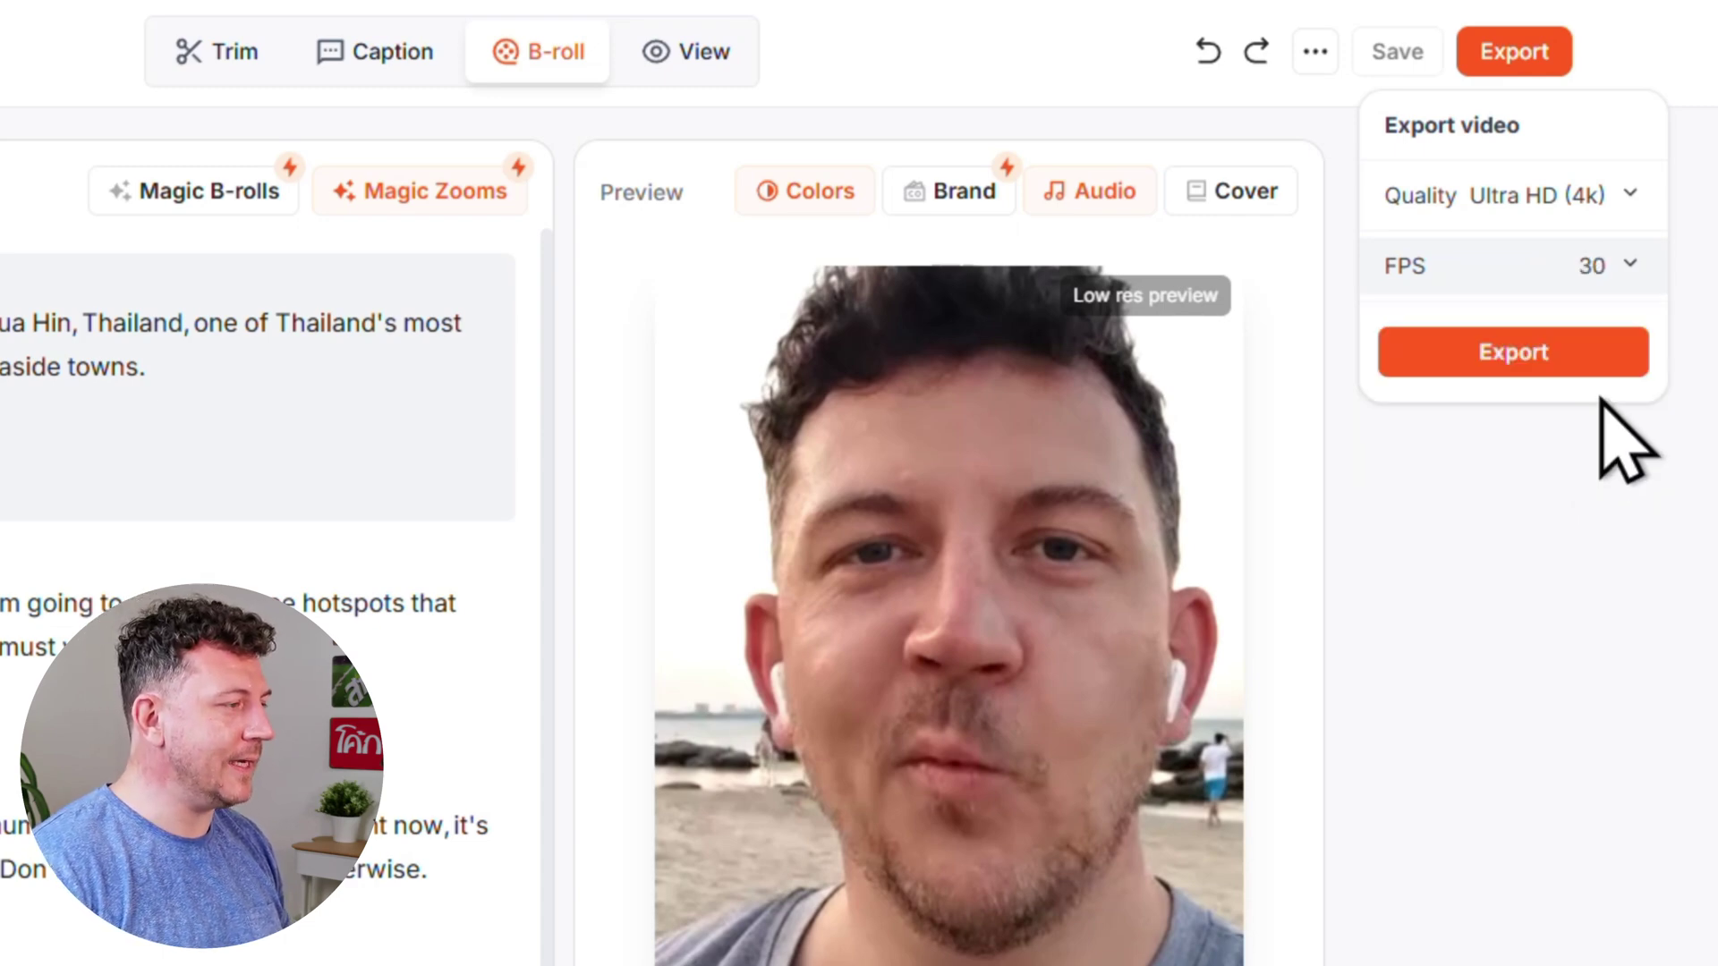
{"action": "left_click", "coordinate": [1573, 354]}
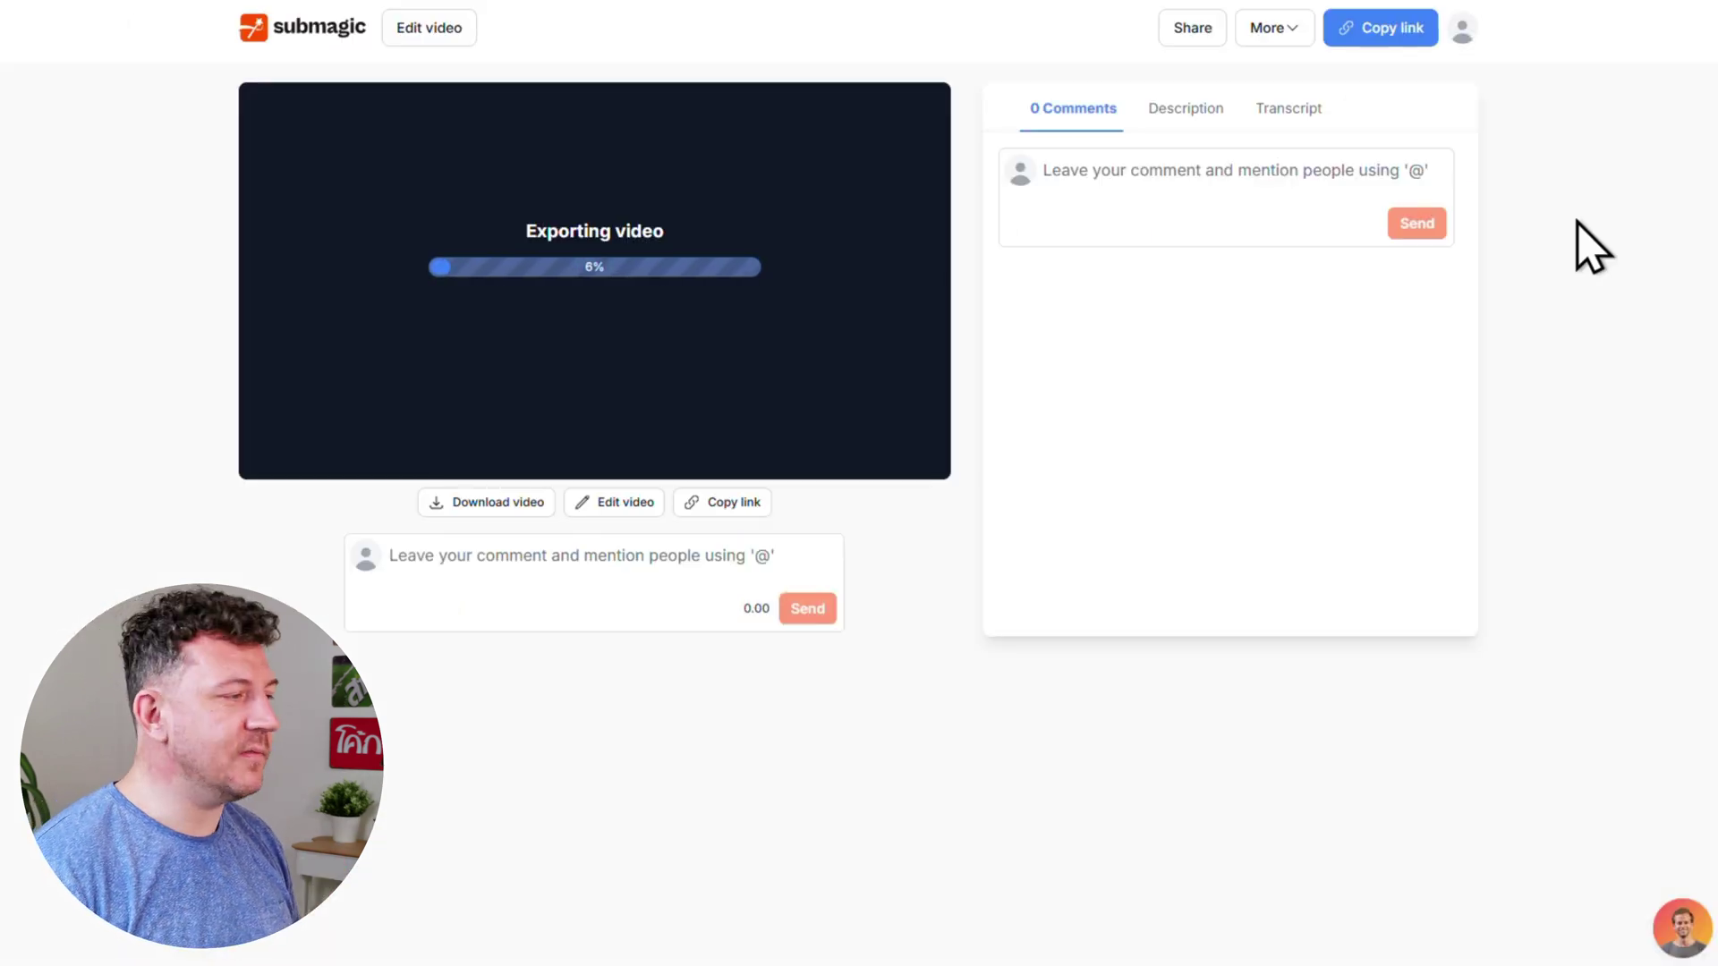
Play the finished 0:45 captioned video, copy its share link, and bring up the Download video option.
{"action": "left_click", "coordinate": [453, 649]}
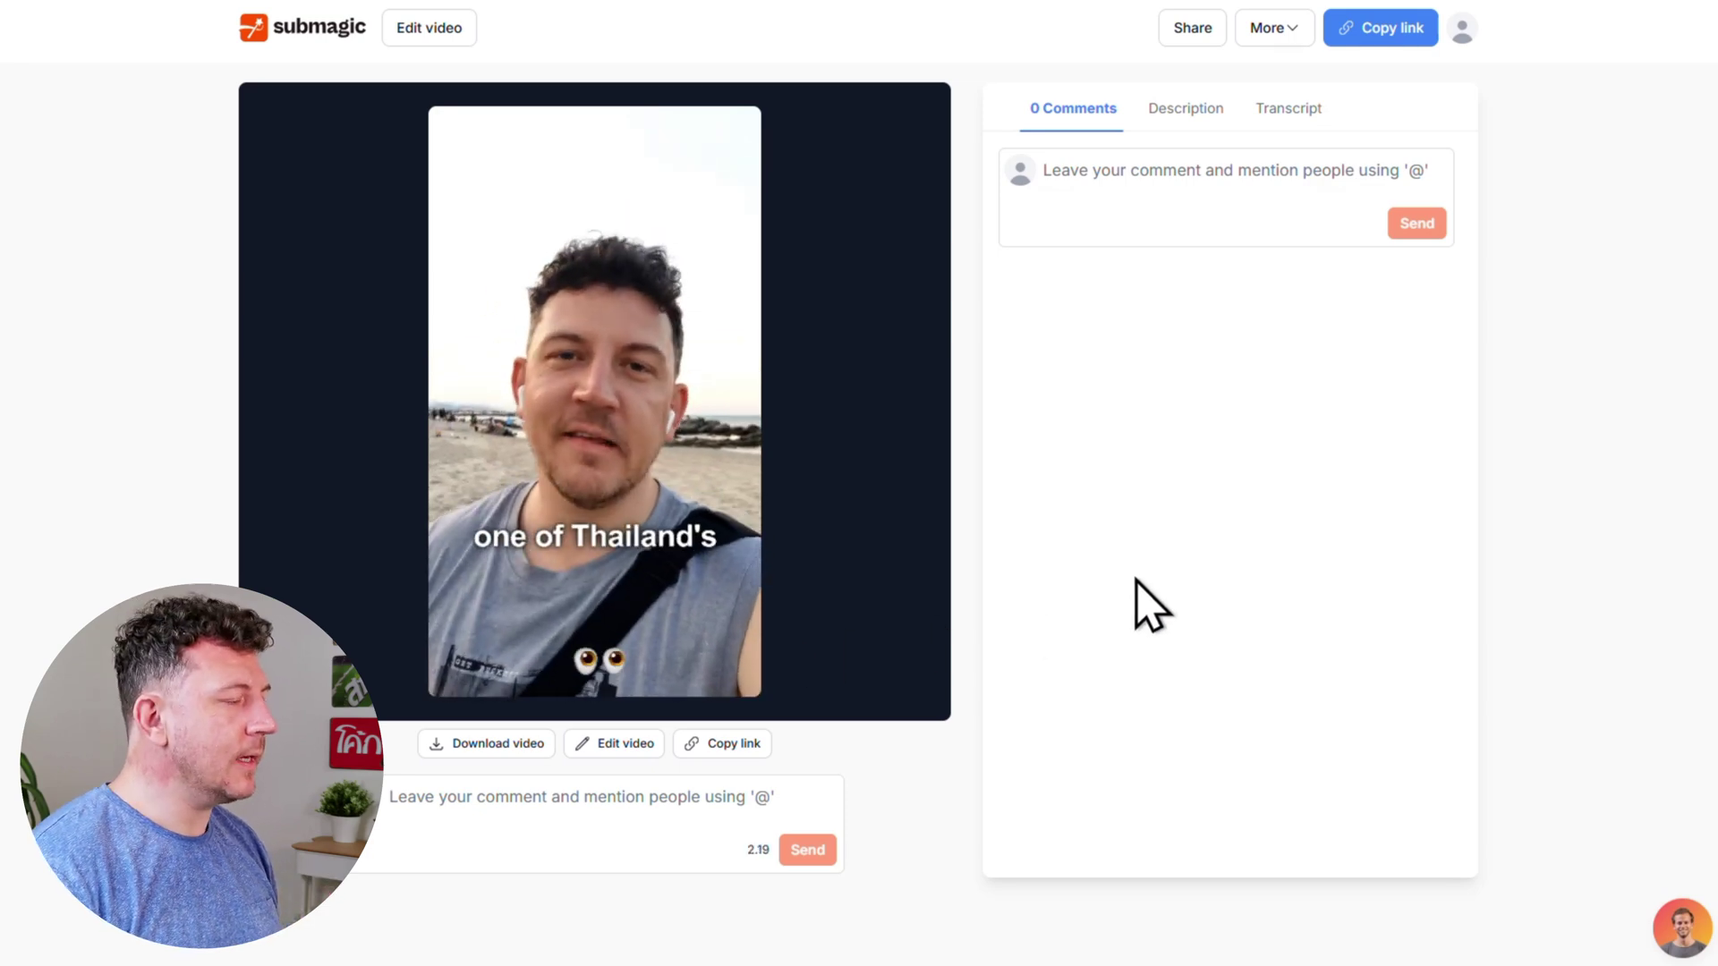
{"action": "left_click", "coordinate": [1408, 72]}
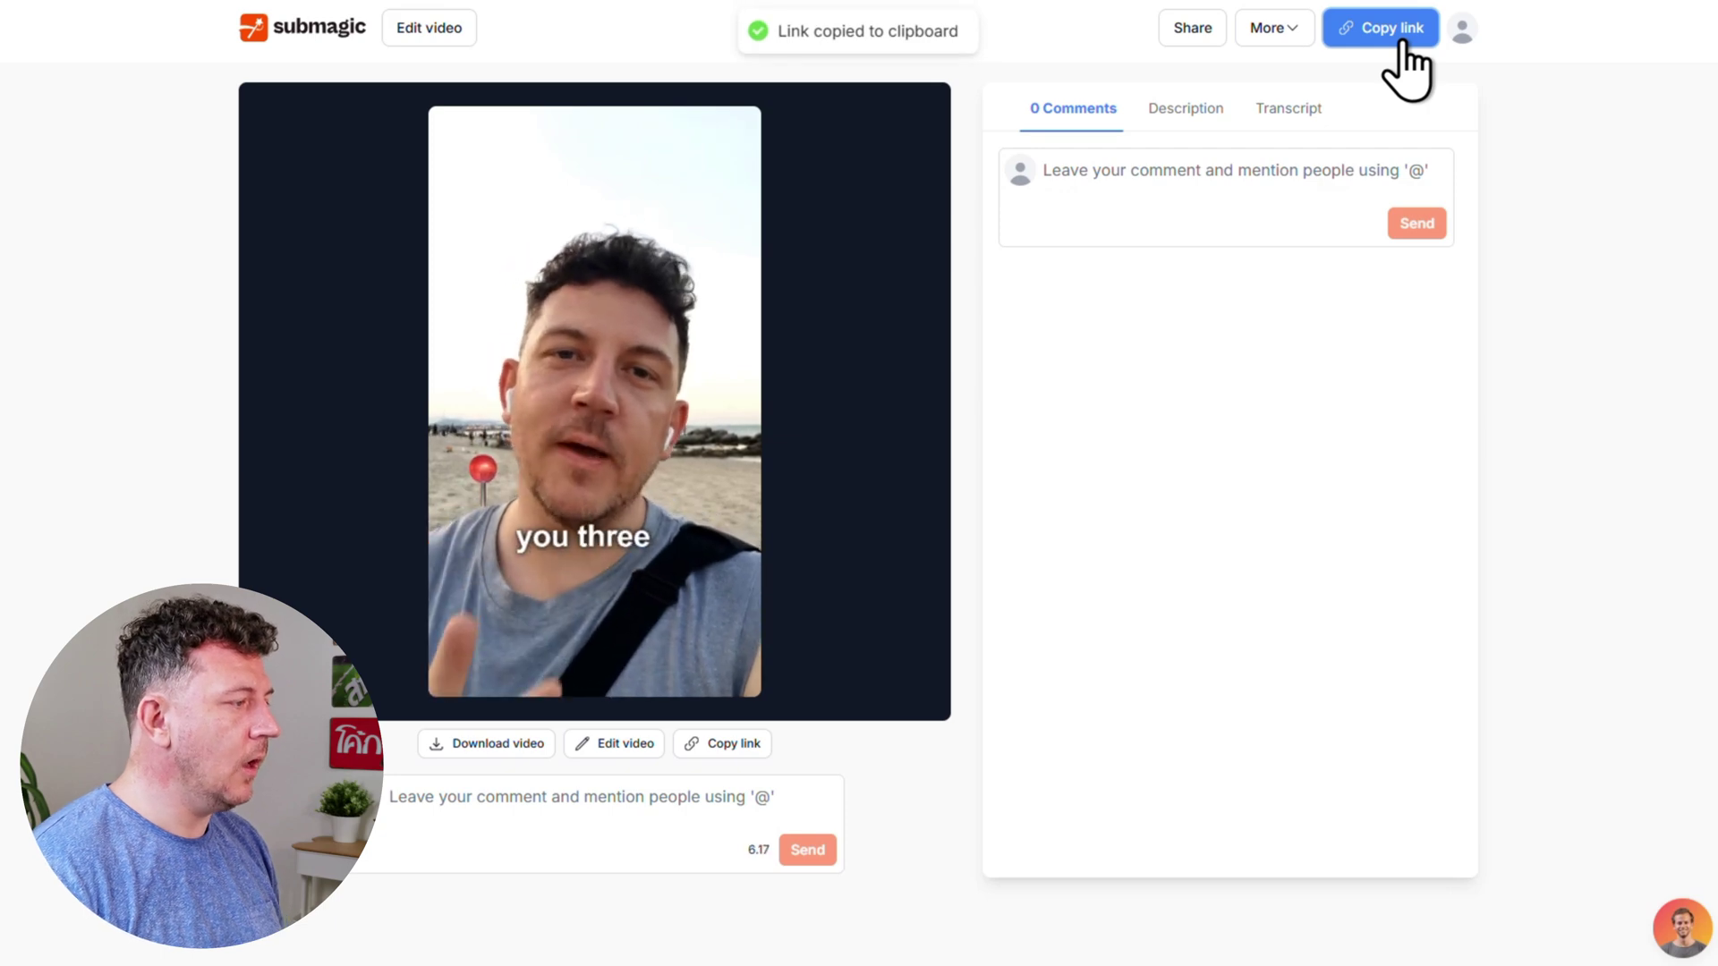
{"action": "left_click", "coordinate": [1299, 41]}
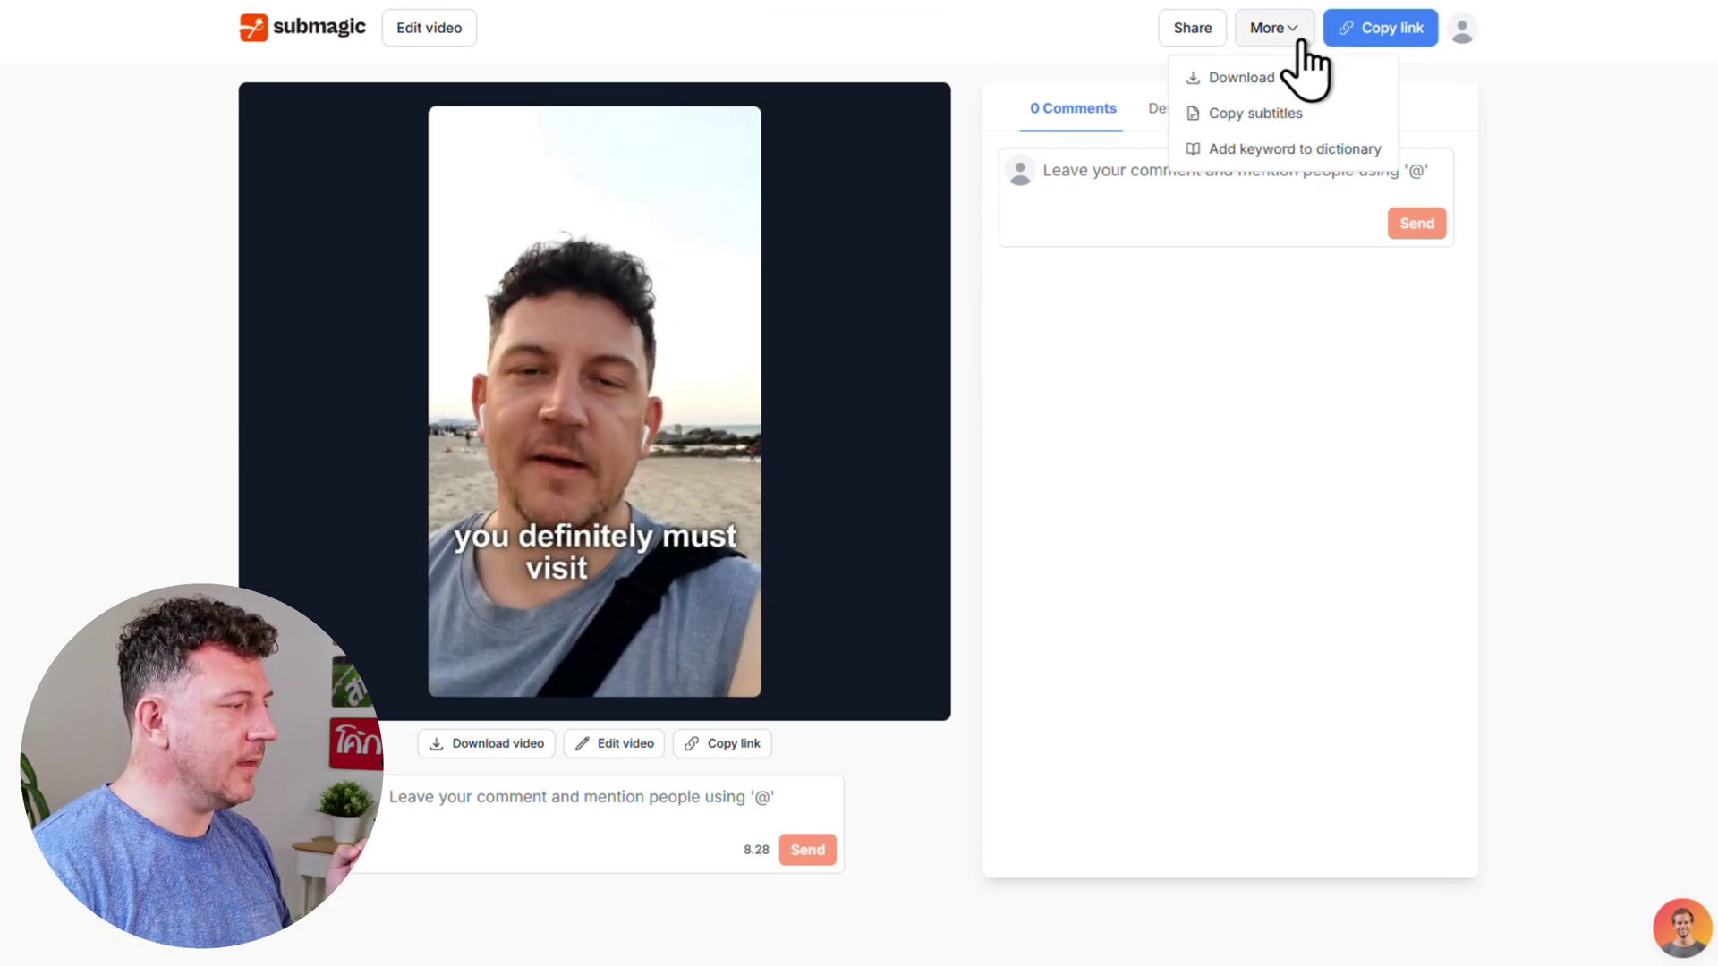